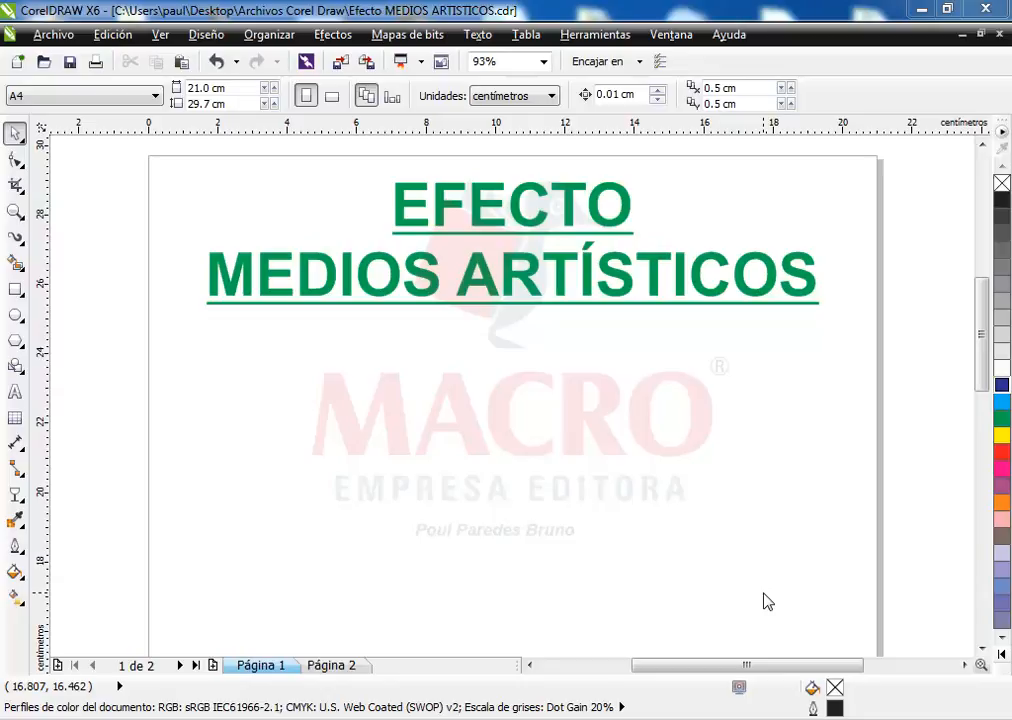
- Show the Medios artísticos settings and paint a blue S-shaped curve with the Artistic Media brush below the heading
{"action": "left_click", "coordinate": [332, 36]}
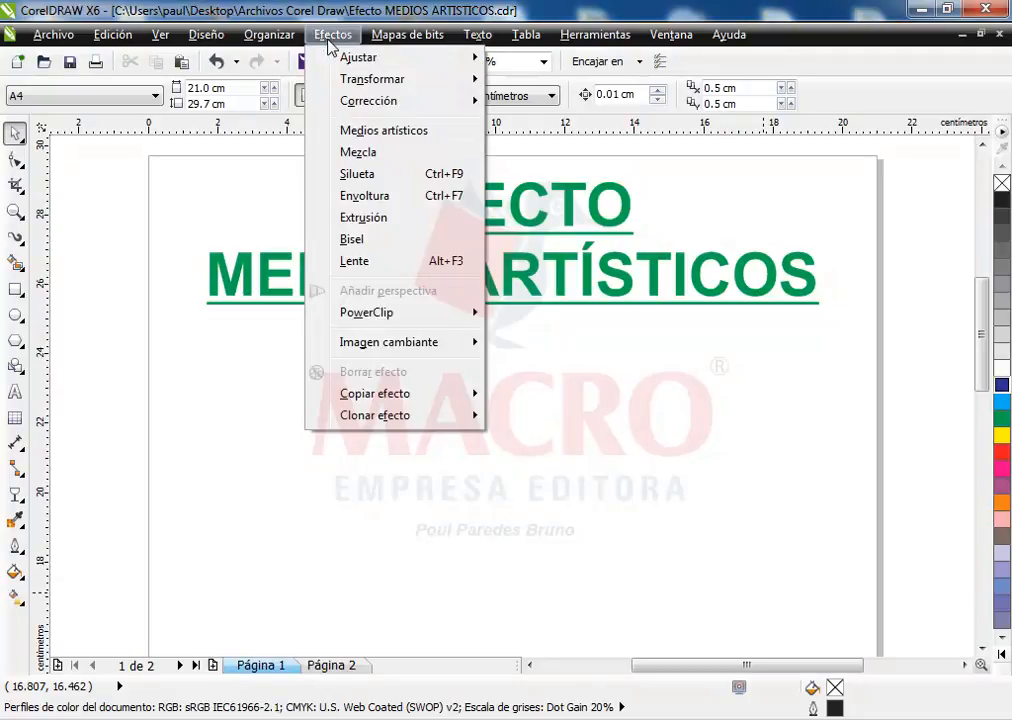
{"action": "left_click", "coordinate": [345, 131]}
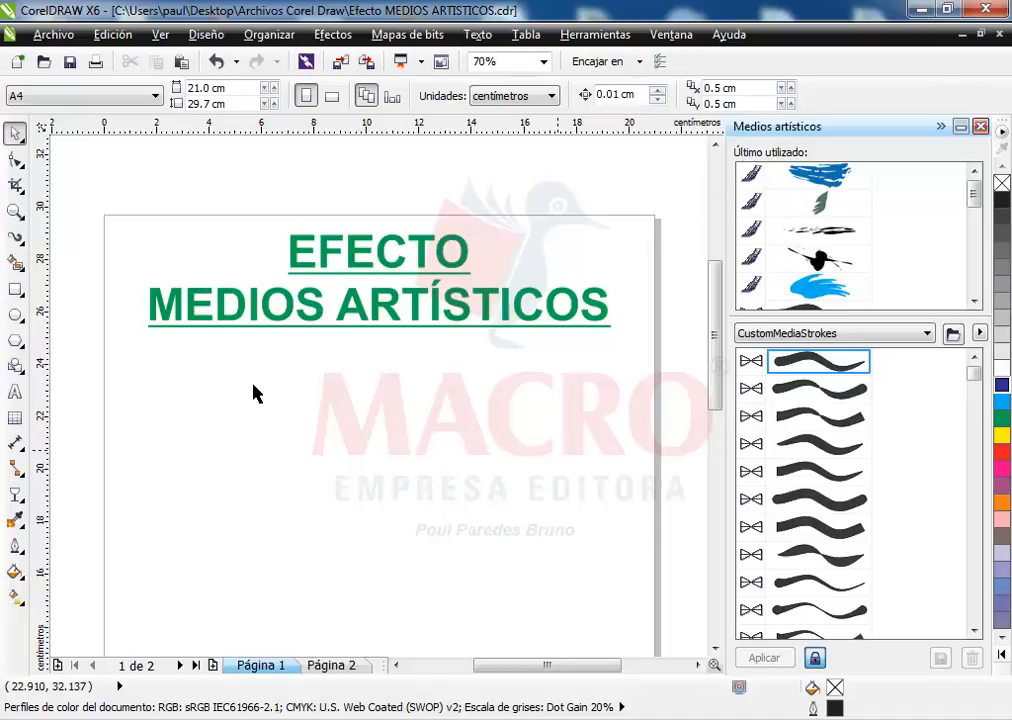
{"action": "left_click", "coordinate": [20, 242]}
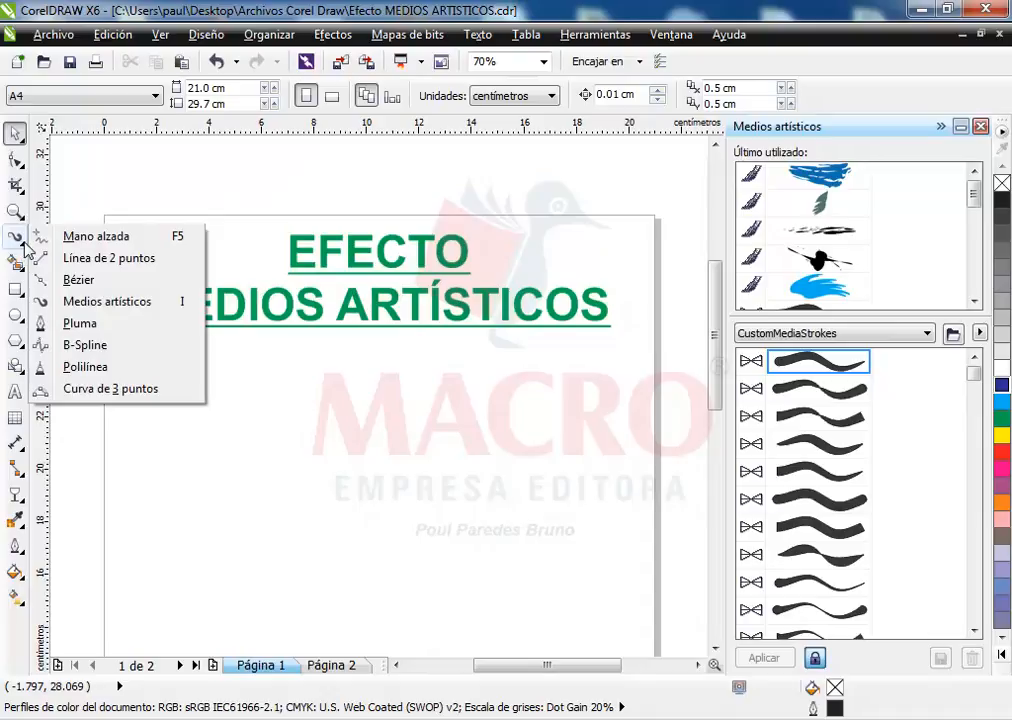
{"action": "left_click", "coordinate": [166, 303]}
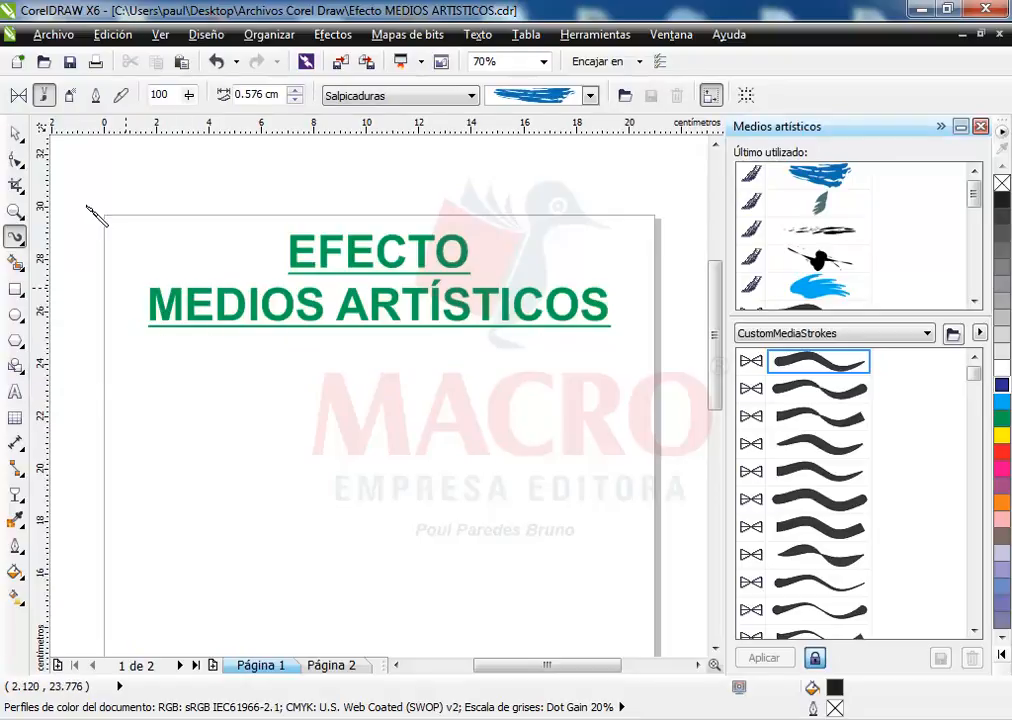
{"action": "mouse_move", "coordinate": [168, 377]}
{"action": "left_mouse_down"}
{"action": "mouse_move", "coordinate": [262, 440]}
{"action": "mouse_move", "coordinate": [318, 510]}
{"action": "left_mouse_up"}
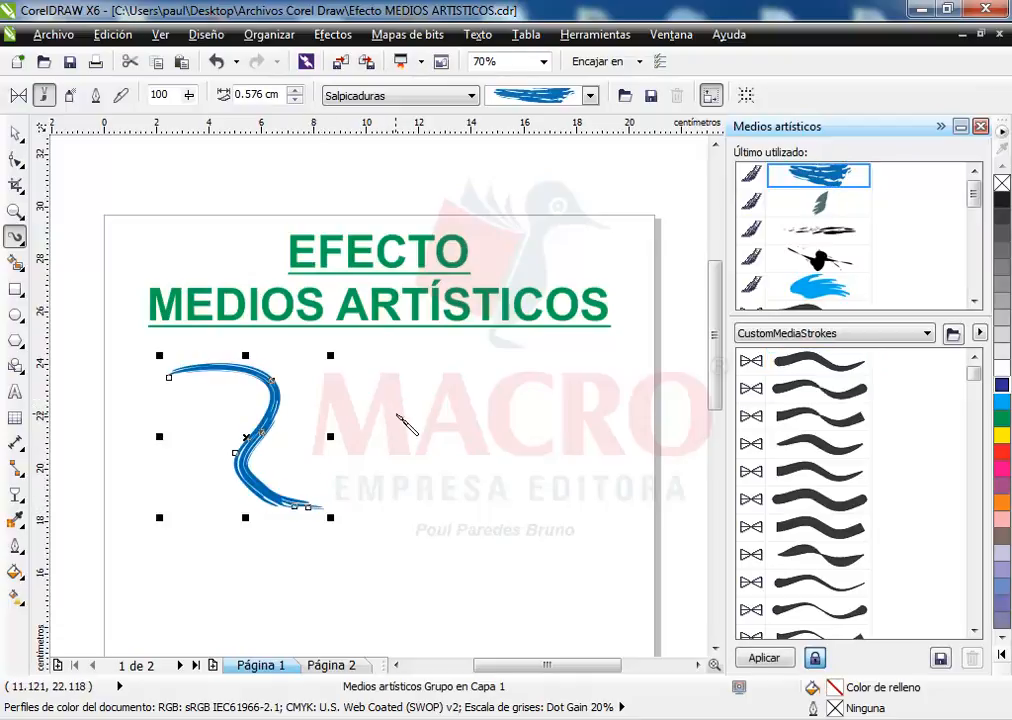
- Handwrite COREL with X6 beneath it beside the curve, using the same blue Salpicaduras brush
{"action": "mouse_move", "coordinate": [391, 409]}
{"action": "left_mouse_down"}
{"action": "mouse_move", "coordinate": [362, 433]}
{"action": "mouse_move", "coordinate": [399, 494]}
{"action": "left_mouse_up"}
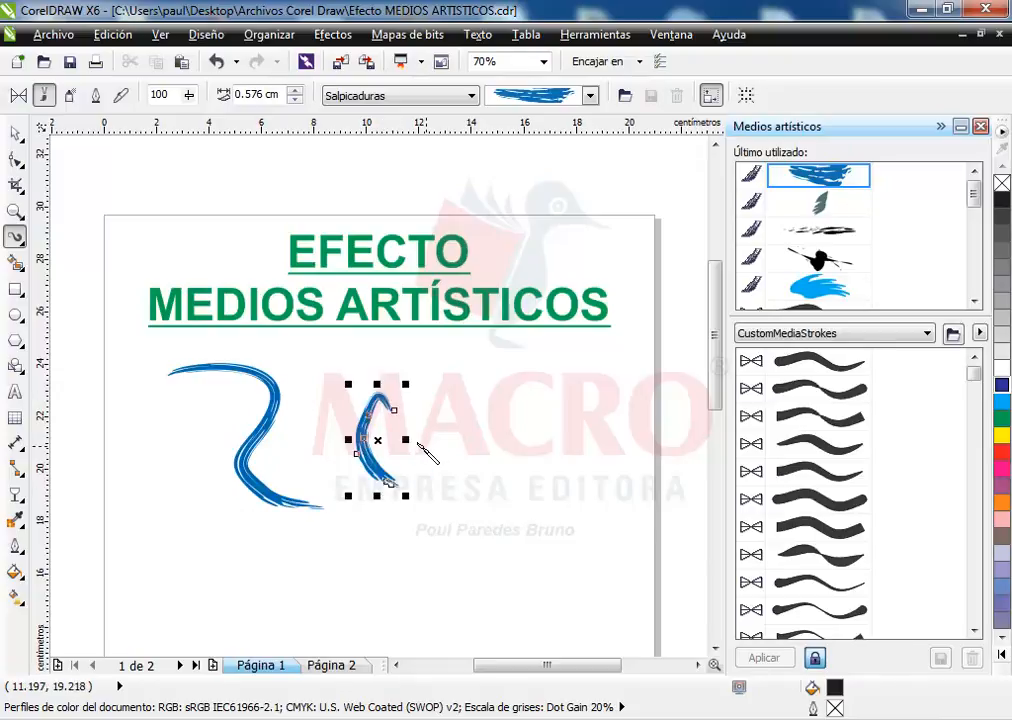
{"action": "mouse_move", "coordinate": [424, 436]}
{"action": "left_mouse_down"}
{"action": "mouse_move", "coordinate": [434, 490]}
{"action": "mouse_move", "coordinate": [445, 453]}
{"action": "mouse_move", "coordinate": [436, 435]}
{"action": "mouse_move", "coordinate": [473, 498]}
{"action": "left_mouse_up"}
{"action": "mouse_move", "coordinate": [463, 441]}
{"action": "left_mouse_down"}
{"action": "mouse_move", "coordinate": [492, 446]}
{"action": "mouse_move", "coordinate": [483, 476]}
{"action": "mouse_move", "coordinate": [495, 486]}
{"action": "left_mouse_up"}
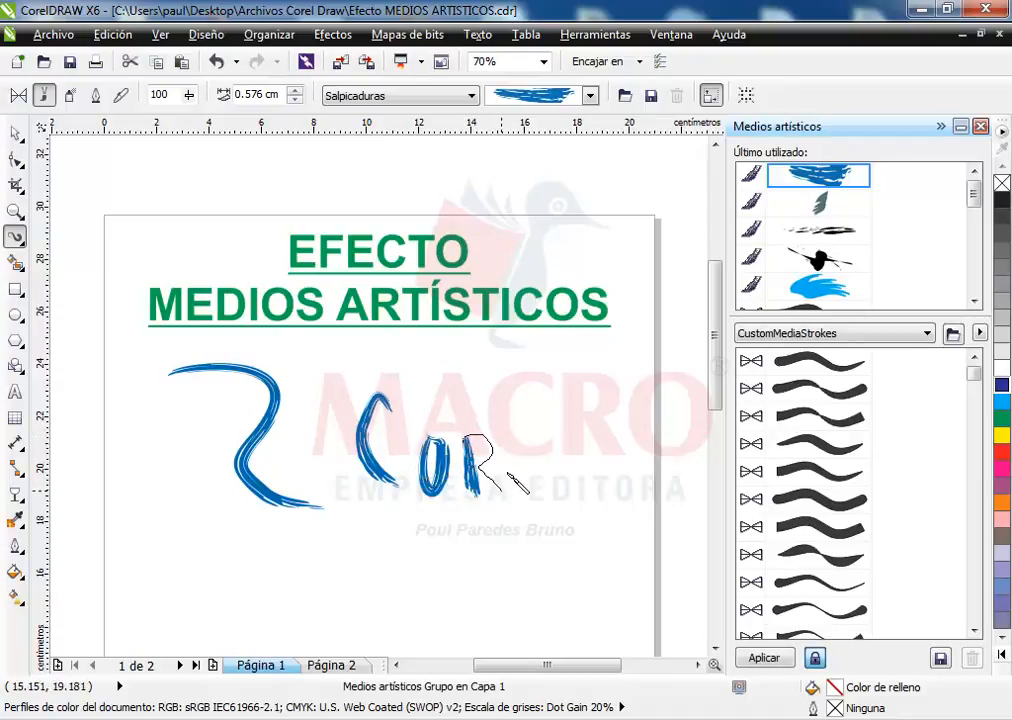
{"action": "mouse_move", "coordinate": [521, 437]}
{"action": "left_mouse_down"}
{"action": "mouse_move", "coordinate": [532, 492]}
{"action": "mouse_move", "coordinate": [560, 508]}
{"action": "left_mouse_up"}
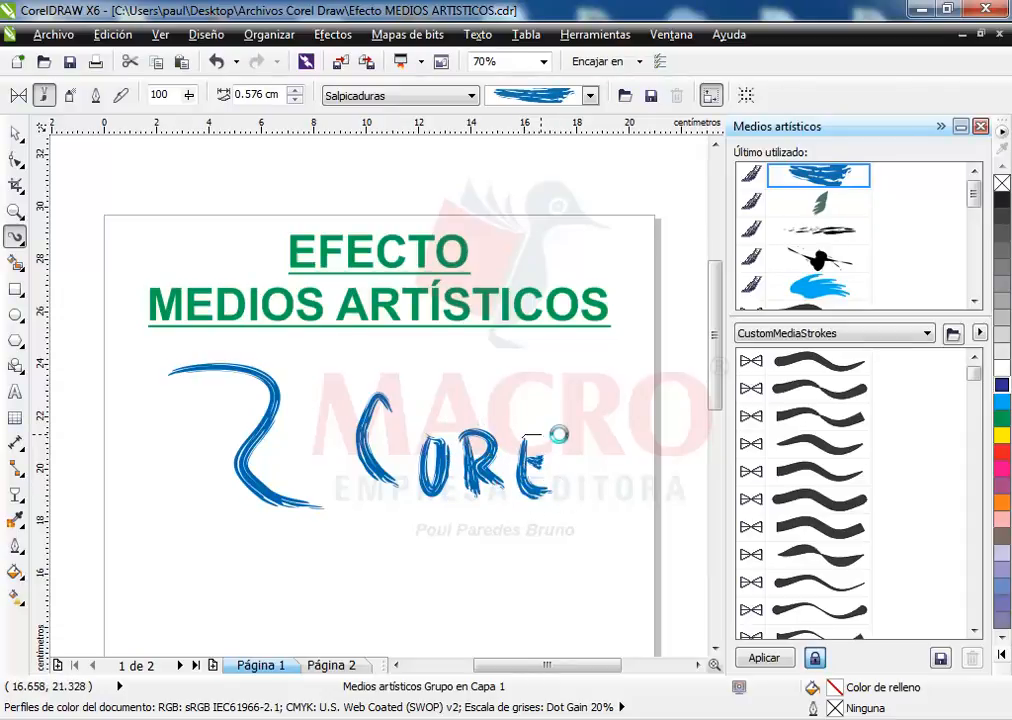
{"action": "mouse_move", "coordinate": [570, 436]}
{"action": "left_mouse_down"}
{"action": "mouse_move", "coordinate": [570, 490]}
{"action": "mouse_move", "coordinate": [597, 502]}
{"action": "left_mouse_up"}
{"action": "left_click_drag", "start_coordinate": [420, 519], "coordinate": [484, 592]}
{"action": "left_click_drag", "start_coordinate": [468, 530], "coordinate": [399, 598]}
{"action": "mouse_move", "coordinate": [537, 535]}
{"action": "left_mouse_down"}
{"action": "mouse_move", "coordinate": [509, 576]}
{"action": "mouse_move", "coordinate": [521, 601]}
{"action": "mouse_move", "coordinate": [551, 608]}
{"action": "mouse_move", "coordinate": [566, 594]}
{"action": "mouse_move", "coordinate": [524, 578]}
{"action": "left_mouse_up"}
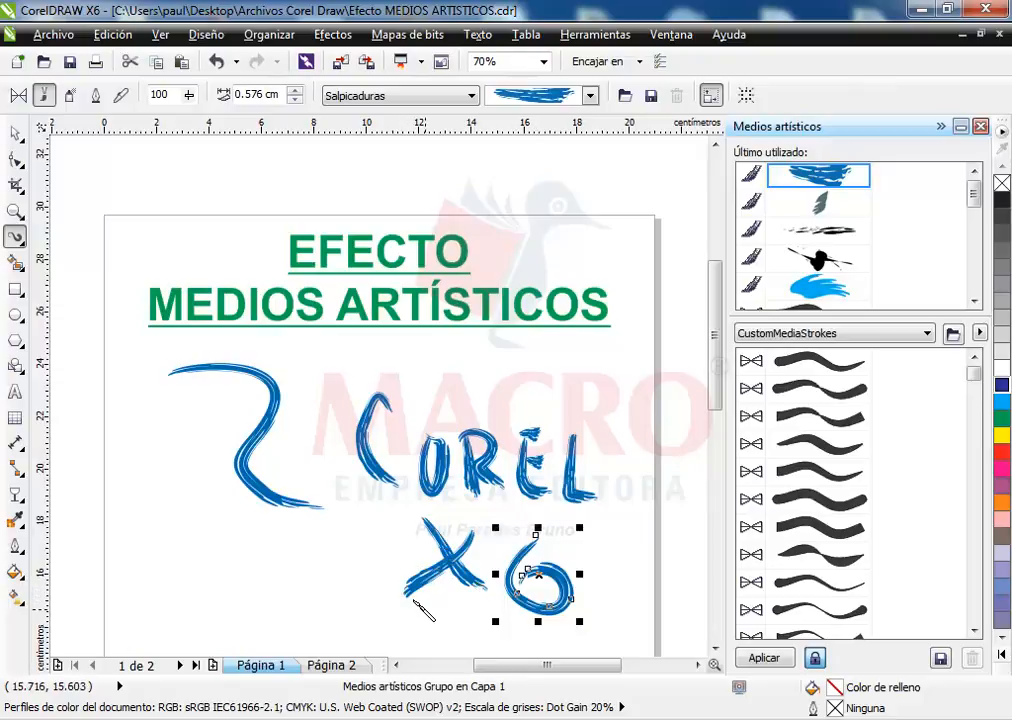
- Bring the handwritten C closer to the O and slightly enlarge both letters
{"action": "left_click", "coordinate": [15, 133]}
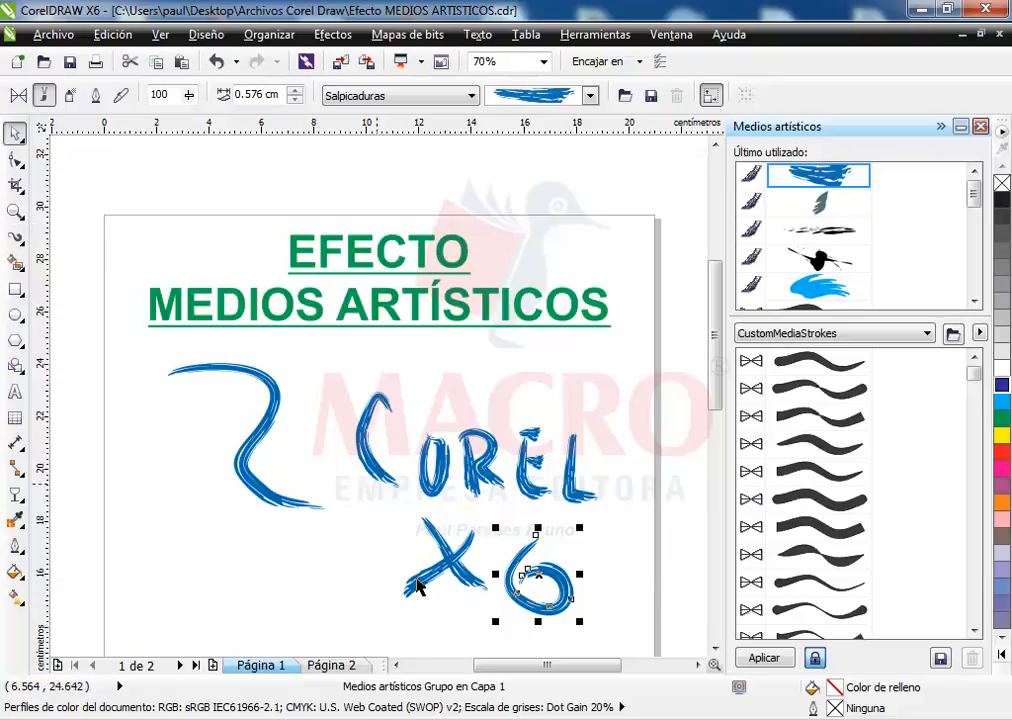
{"action": "left_click_drag", "start_coordinate": [379, 483], "coordinate": [398, 498]}
{"action": "left_click_drag", "start_coordinate": [365, 395], "coordinate": [353, 385]}
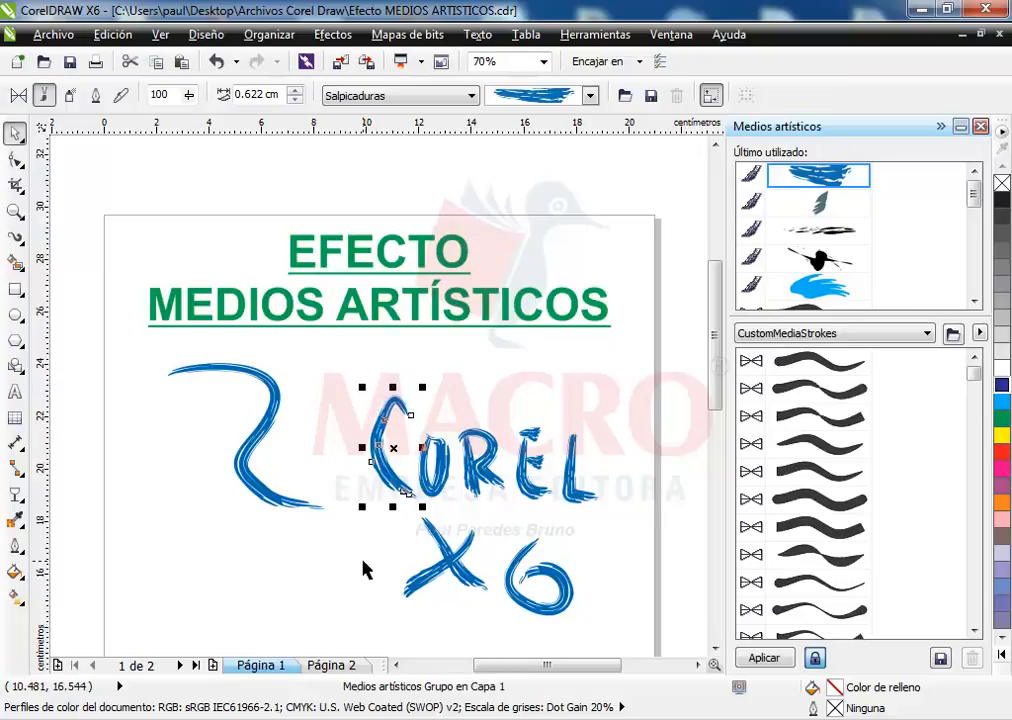
{"action": "left_click", "coordinate": [481, 628]}
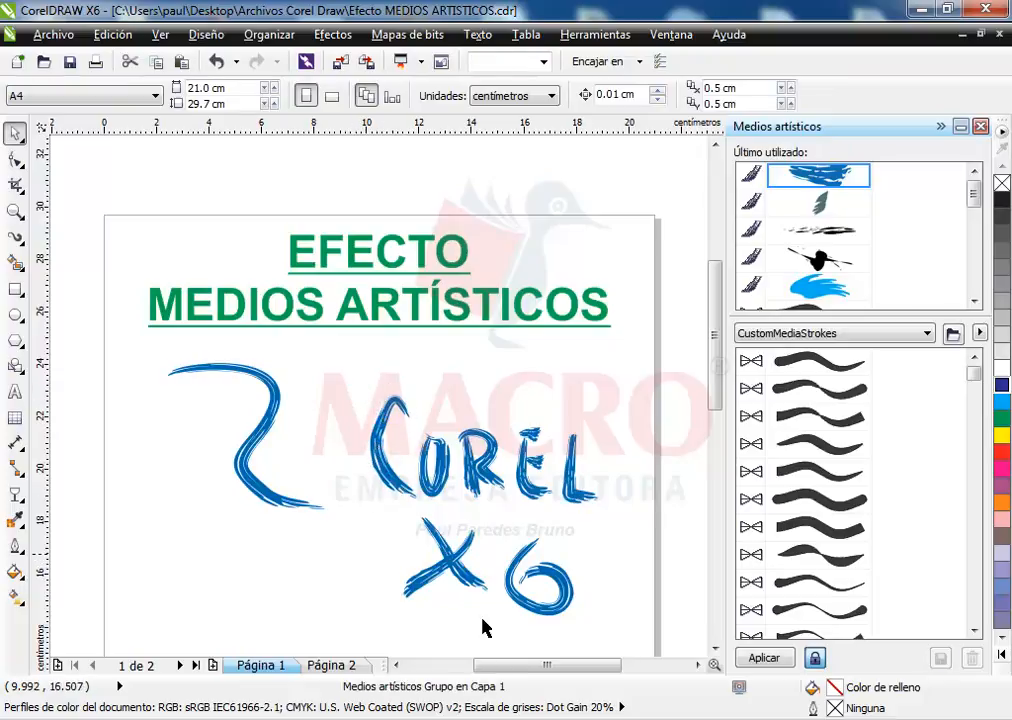
{"action": "left_click", "coordinate": [448, 462]}
{"action": "left_click_drag", "start_coordinate": [435, 420], "coordinate": [433, 420]}
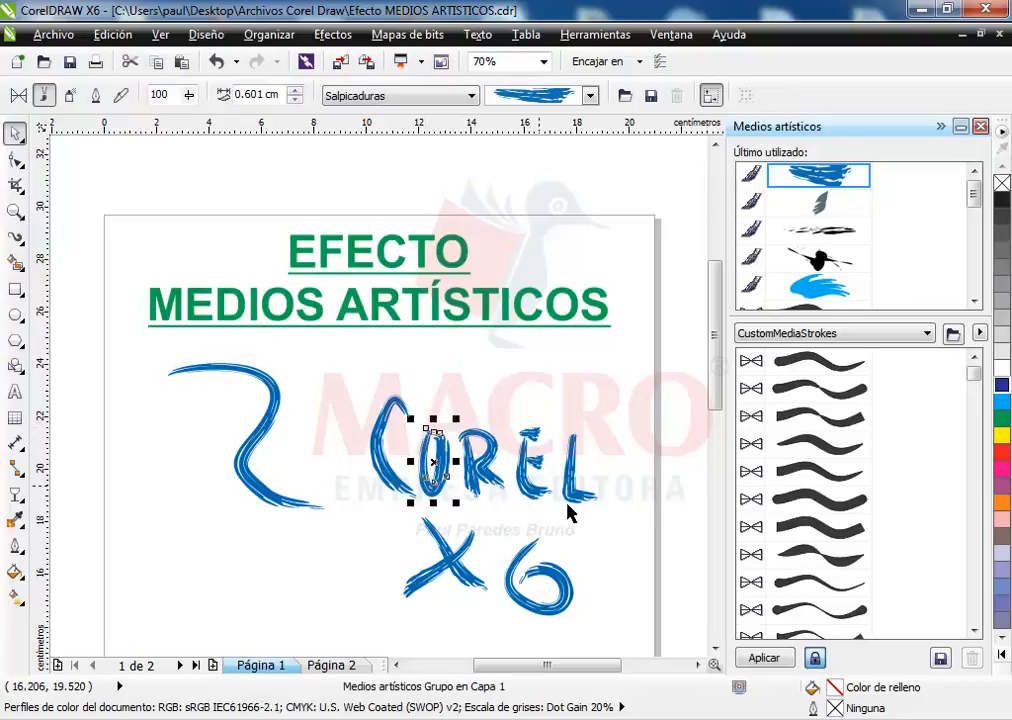
{"action": "left_click", "coordinate": [505, 493]}
{"action": "left_click", "coordinate": [494, 496]}
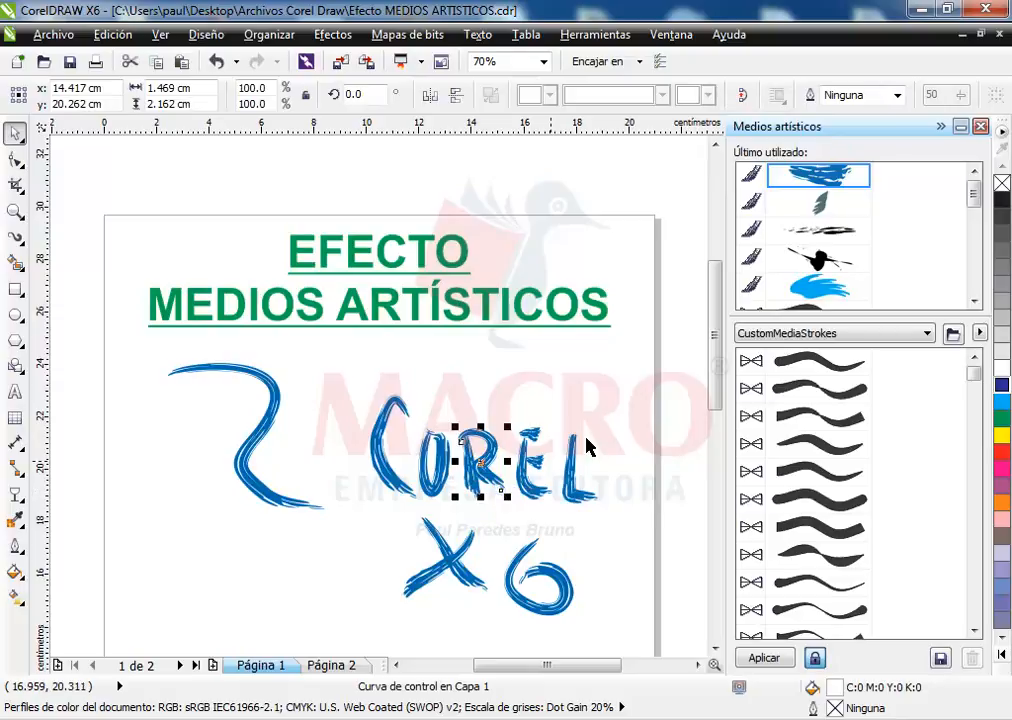
{"action": "left_click", "coordinate": [645, 422]}
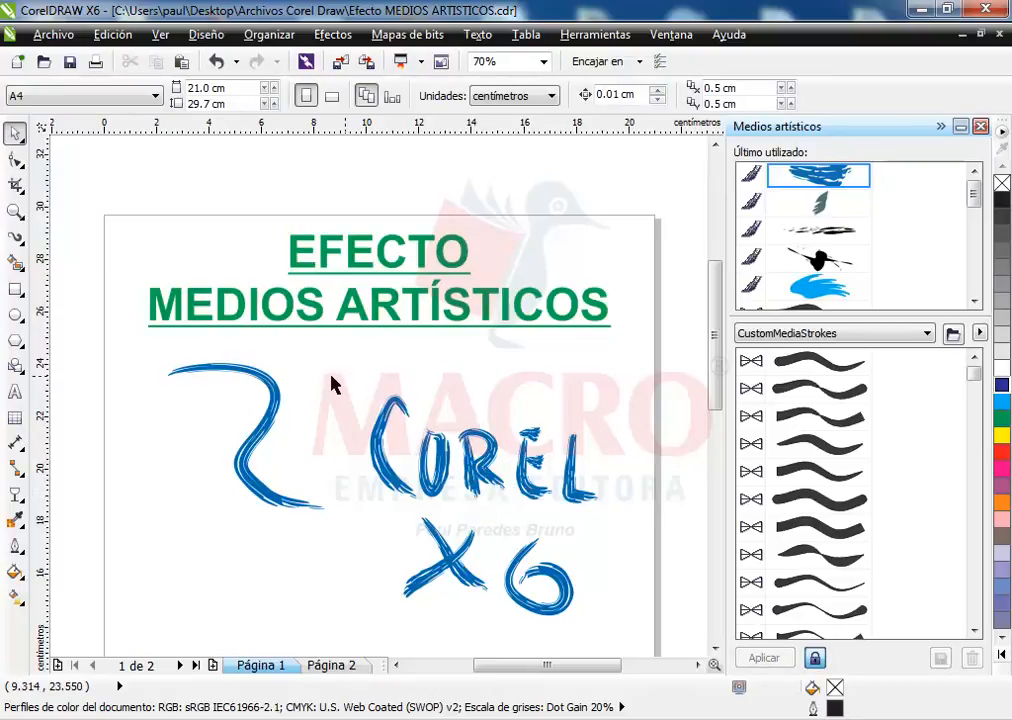
- Restyle the handwritten 6 with the recently used light-blue brush stroke
{"action": "left_click_drag", "start_coordinate": [333, 385], "coordinate": [537, 553]}
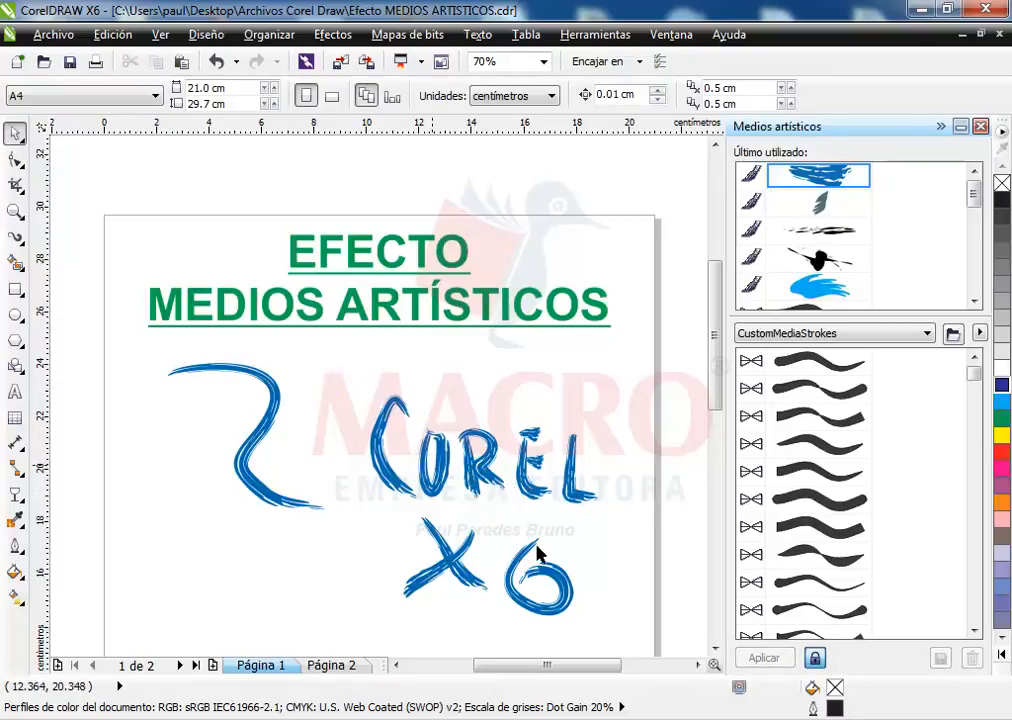
{"action": "left_click", "coordinate": [567, 594]}
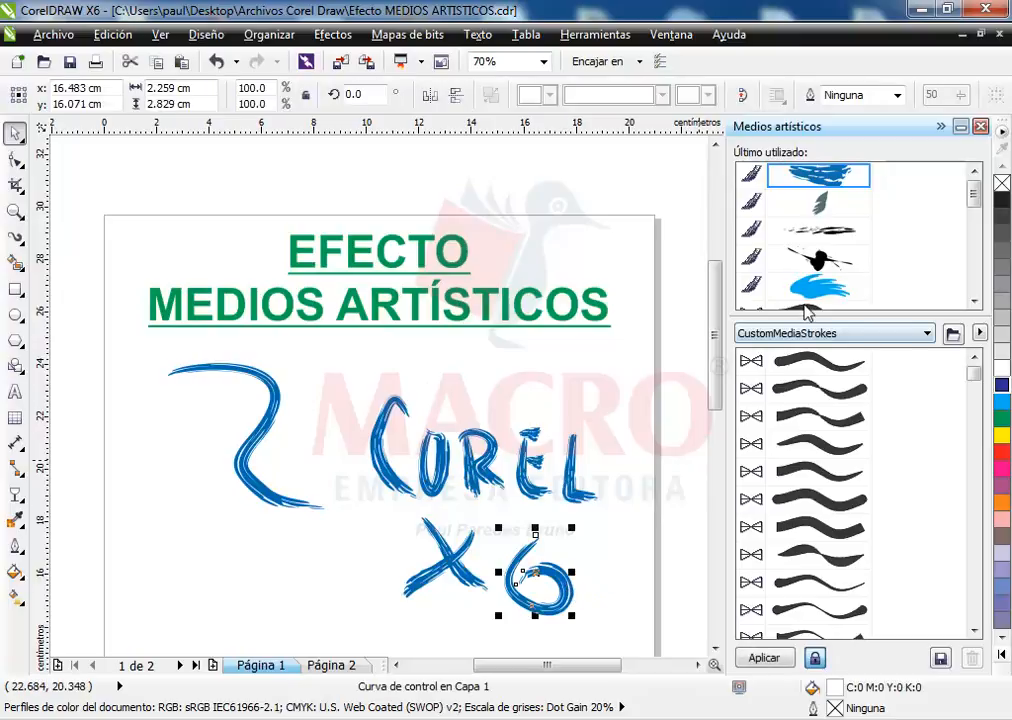
{"action": "left_click", "coordinate": [816, 288]}
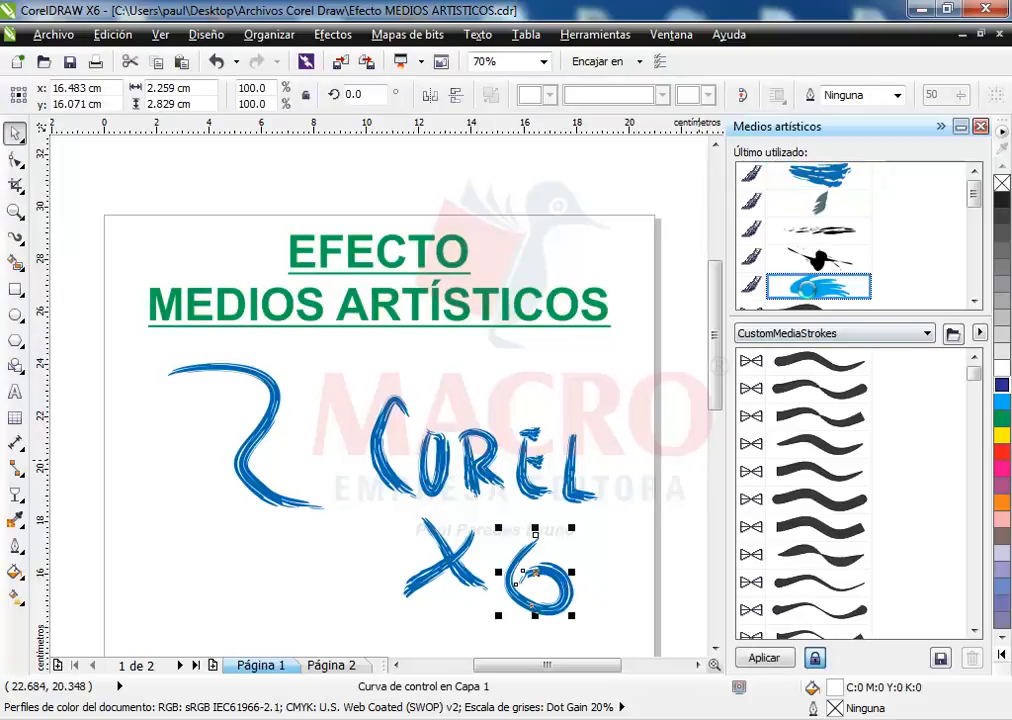
- Apply the recently used black splatter brushes to the two strokes of the X, one brush each
{"action": "left_click", "coordinate": [460, 565]}
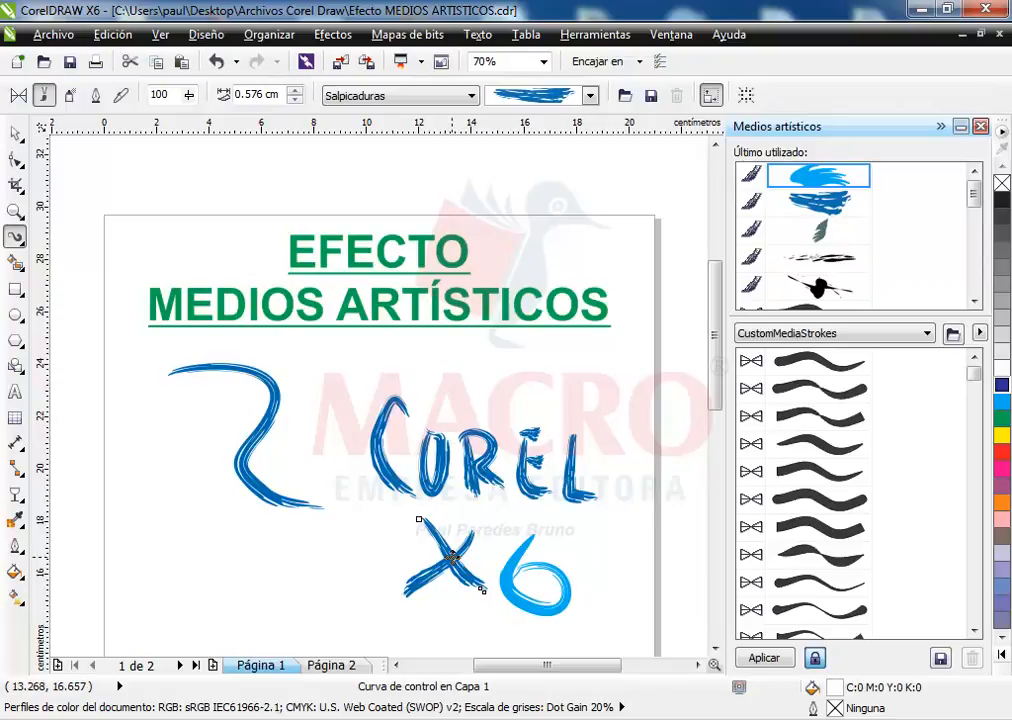
{"action": "left_click", "coordinate": [836, 263]}
{"action": "left_click", "coordinate": [423, 572]}
{"action": "left_click", "coordinate": [822, 290]}
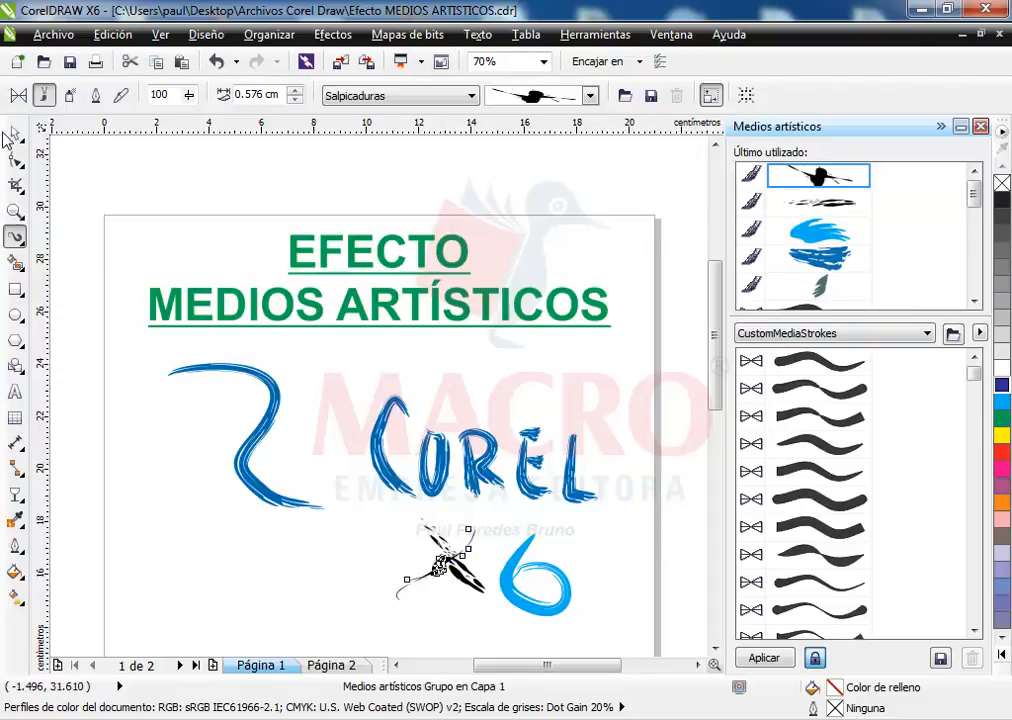
{"action": "left_click", "coordinate": [263, 570]}
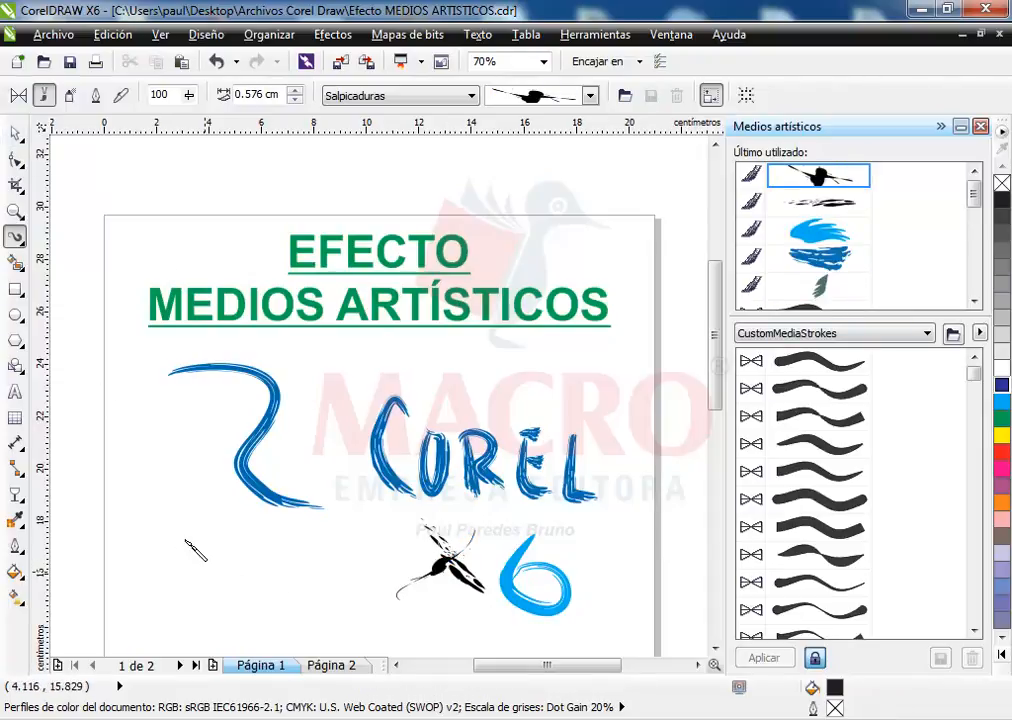
- Restyle the whole handwritten X6 with a recently used thin black brush from the Sensuales category
{"action": "left_click", "coordinate": [15, 133]}
{"action": "left_click_drag", "start_coordinate": [377, 515], "coordinate": [605, 640]}
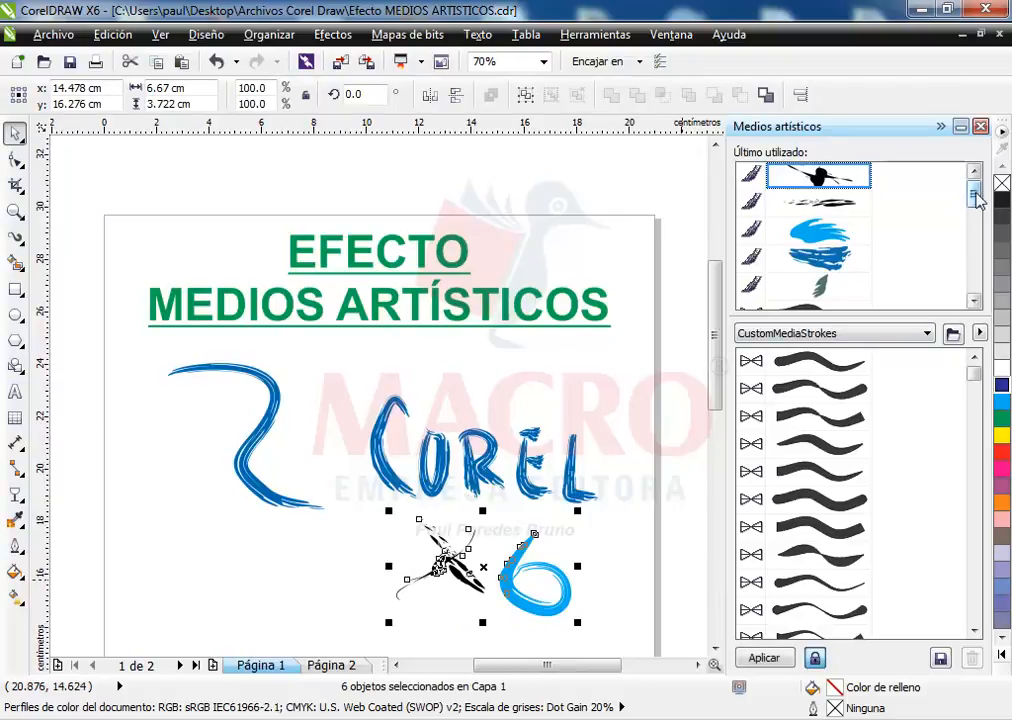
{"action": "left_click_drag", "start_coordinate": [975, 198], "coordinate": [978, 241]}
{"action": "left_click", "coordinate": [818, 230]}
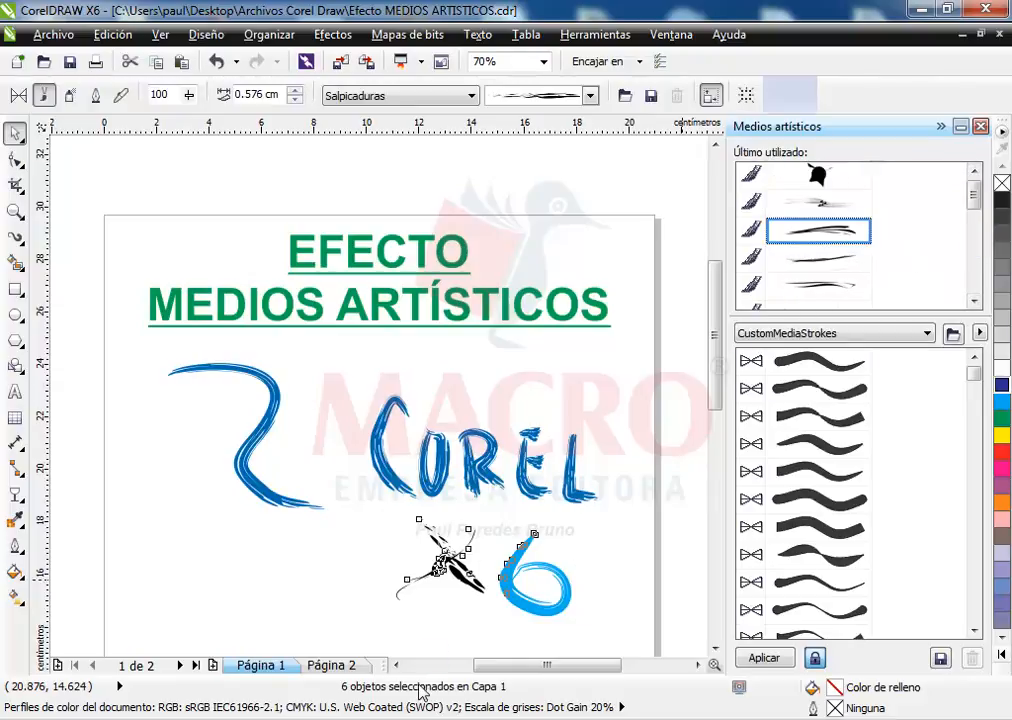
- Set the Artistic Media stroke width of the selected X6 to 1.076 cm
{"action": "left_click", "coordinate": [15, 236]}
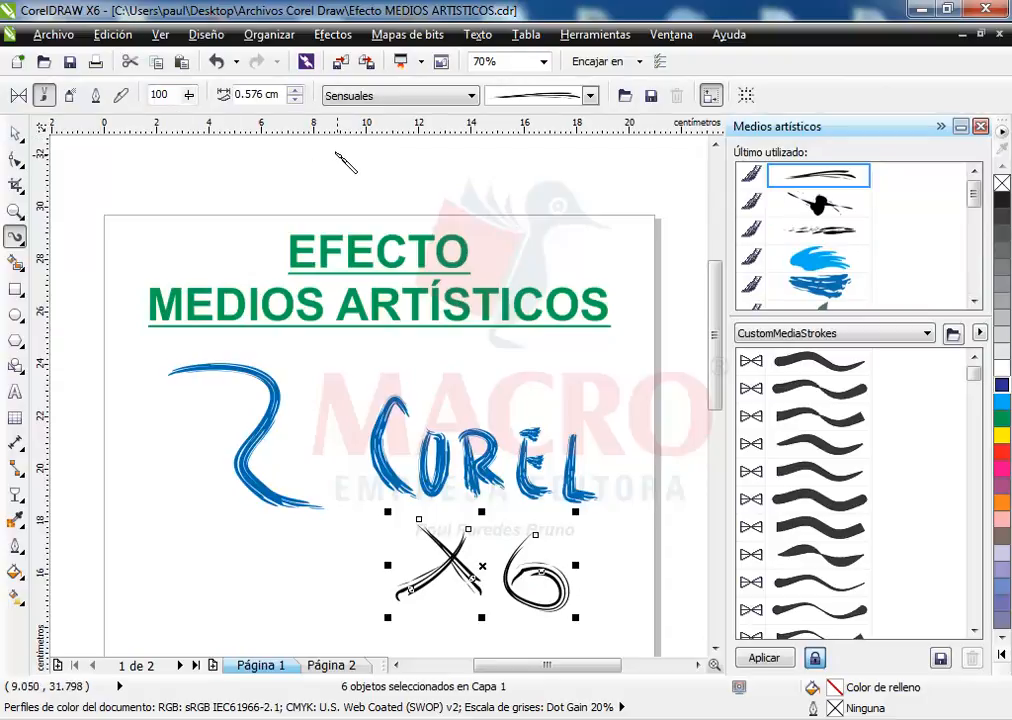
{"action": "left_click", "coordinate": [294, 91]}
{"action": "left_click", "coordinate": [294, 91]}
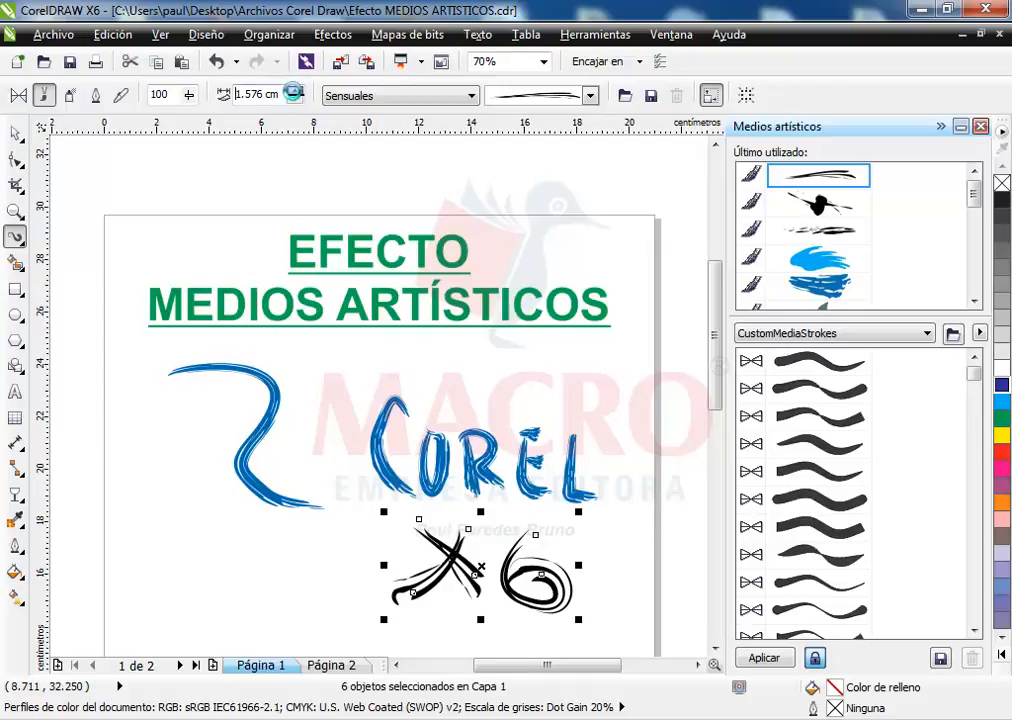
{"action": "left_click", "coordinate": [294, 99]}
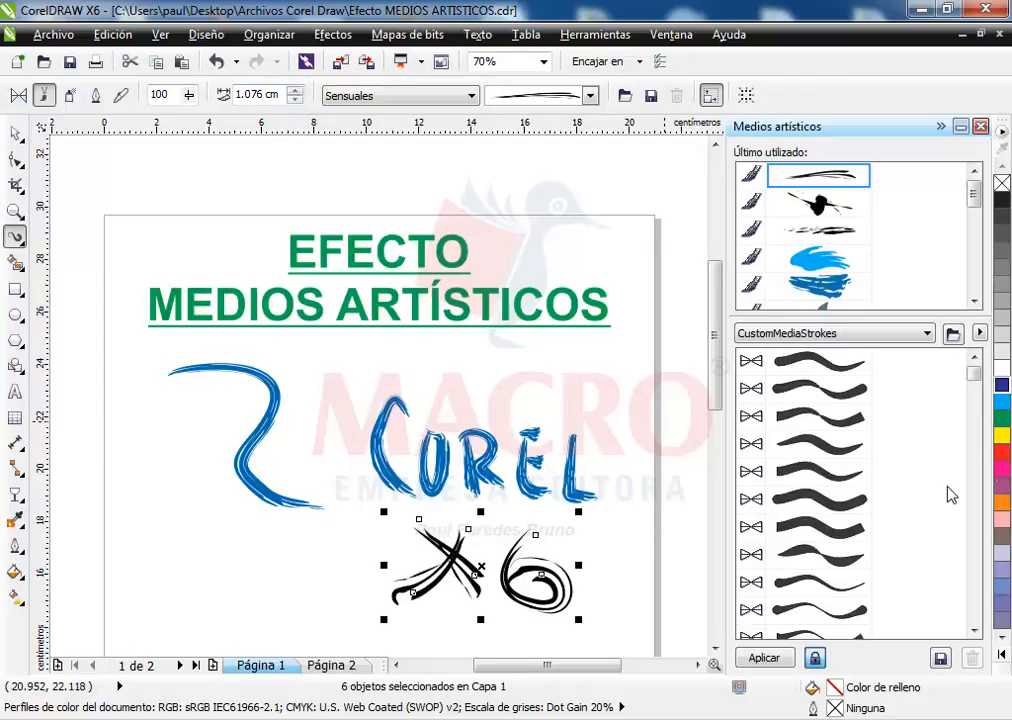
- Fill the handwritten X6 with red and deselect it
{"action": "left_click", "coordinate": [1001, 455]}
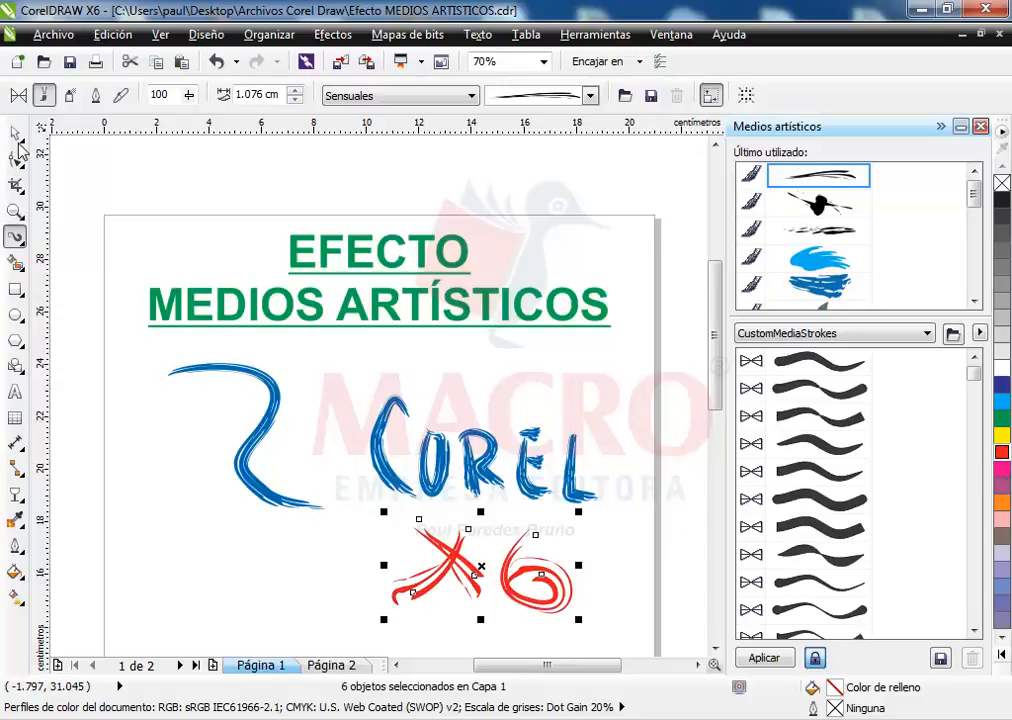
{"action": "left_click", "coordinate": [13, 135]}
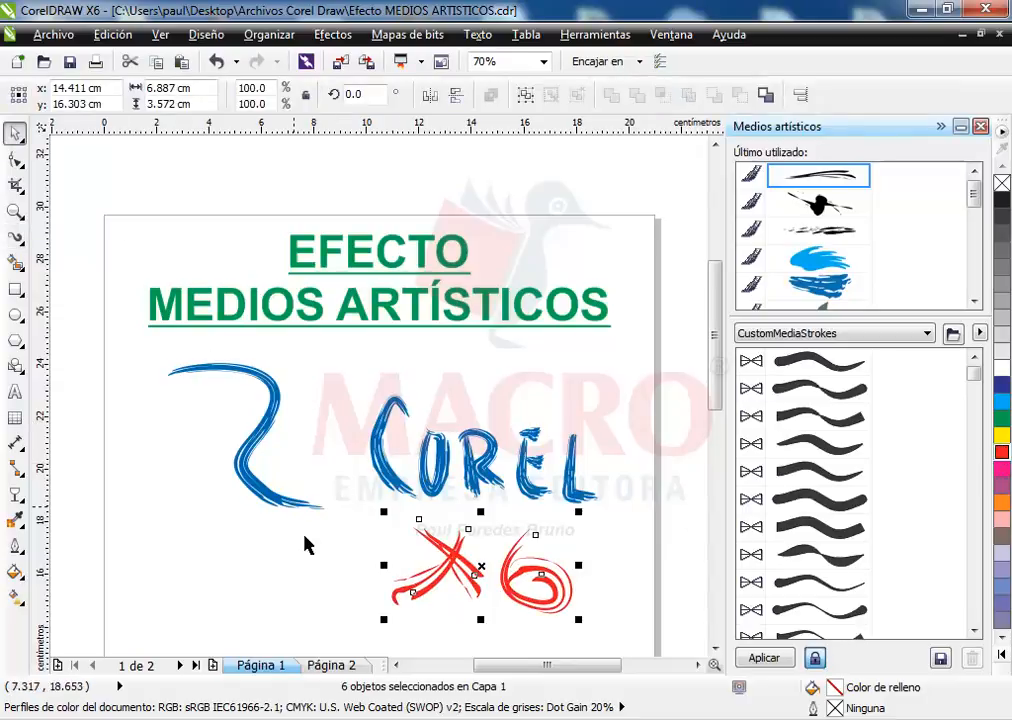
{"action": "left_click", "coordinate": [312, 568]}
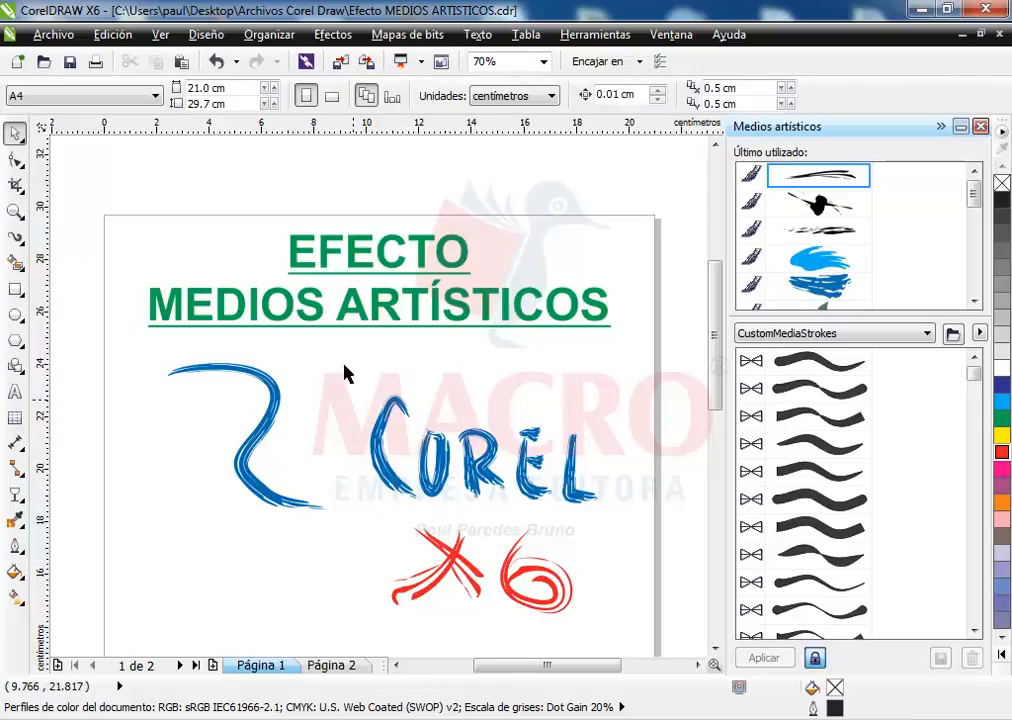
- Give the handwritten X6 a dark blue fill and a matching dark blue outline
{"action": "left_click_drag", "start_coordinate": [364, 508], "coordinate": [606, 632]}
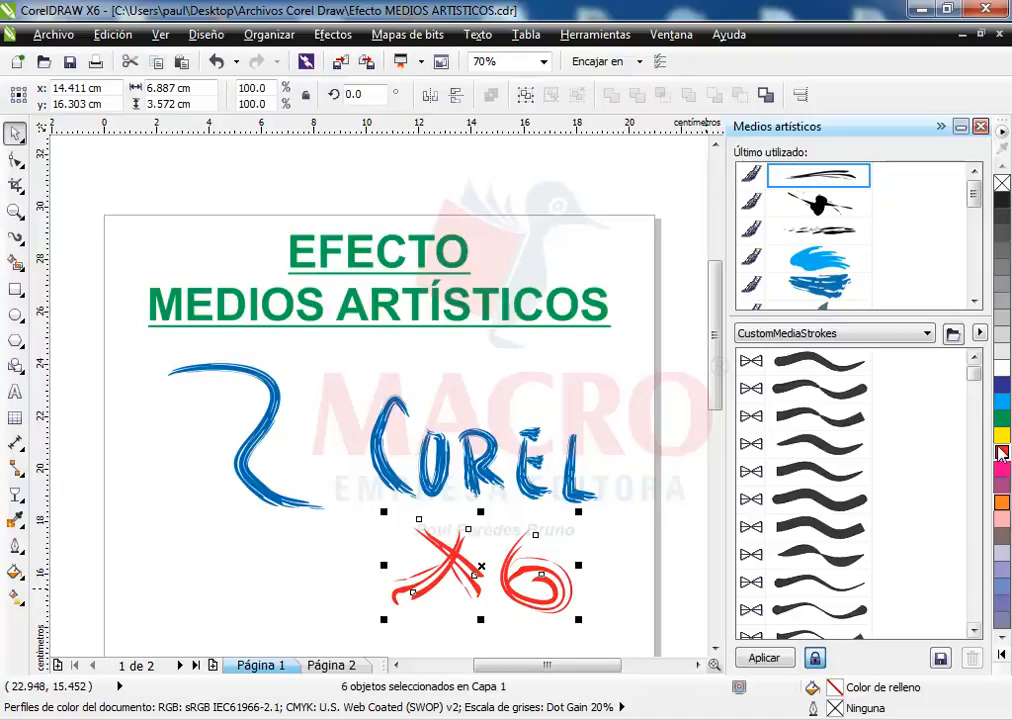
{"action": "left_click", "coordinate": [1002, 390]}
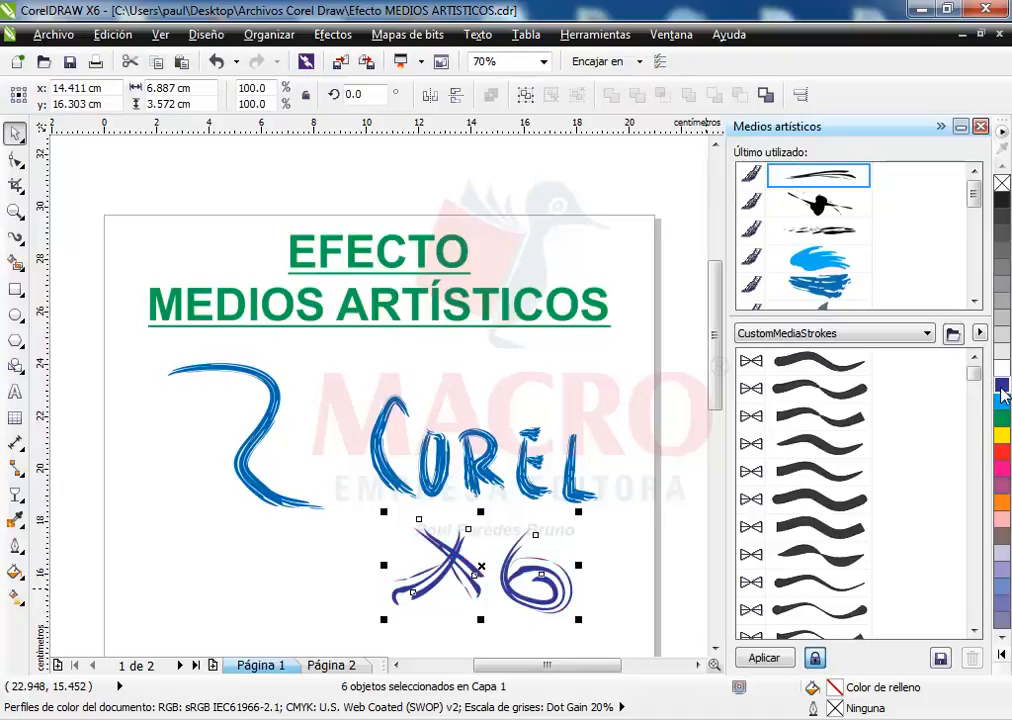
{"action": "right_click", "coordinate": [1001, 387]}
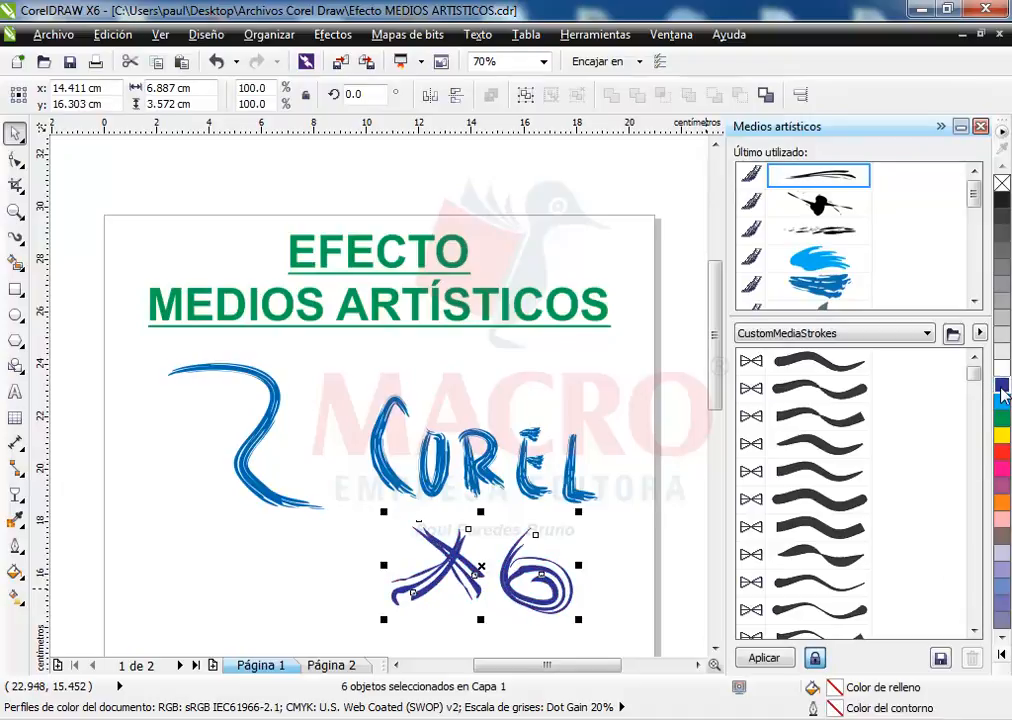
- Group all the strokes of COREL and X6 together, leaving out the S-shaped curve
{"action": "left_click", "coordinate": [331, 375]}
{"action": "left_click_drag", "start_coordinate": [337, 372], "coordinate": [603, 628]}
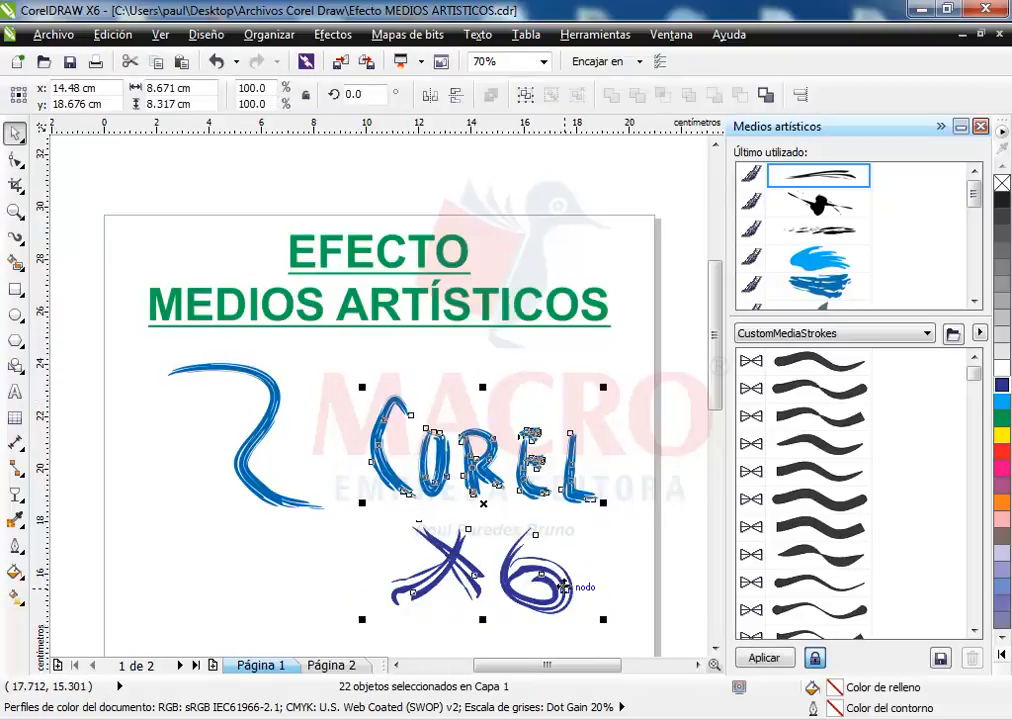
{"action": "right_click", "coordinate": [583, 540]}
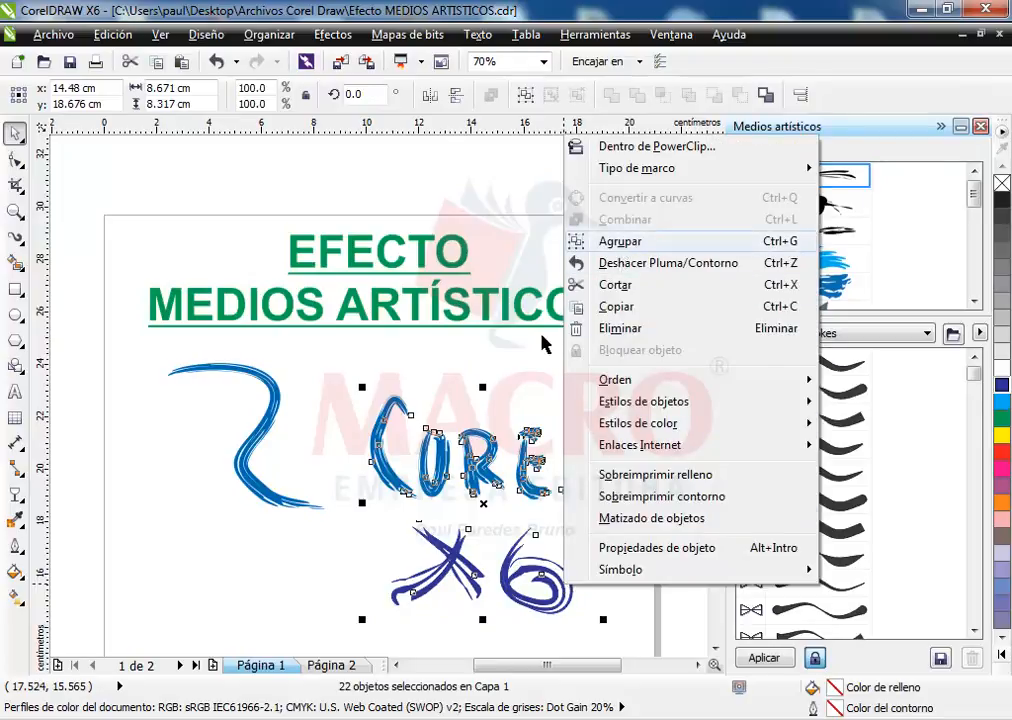
{"action": "left_click", "coordinate": [620, 243]}
{"action": "left_click", "coordinate": [339, 583]}
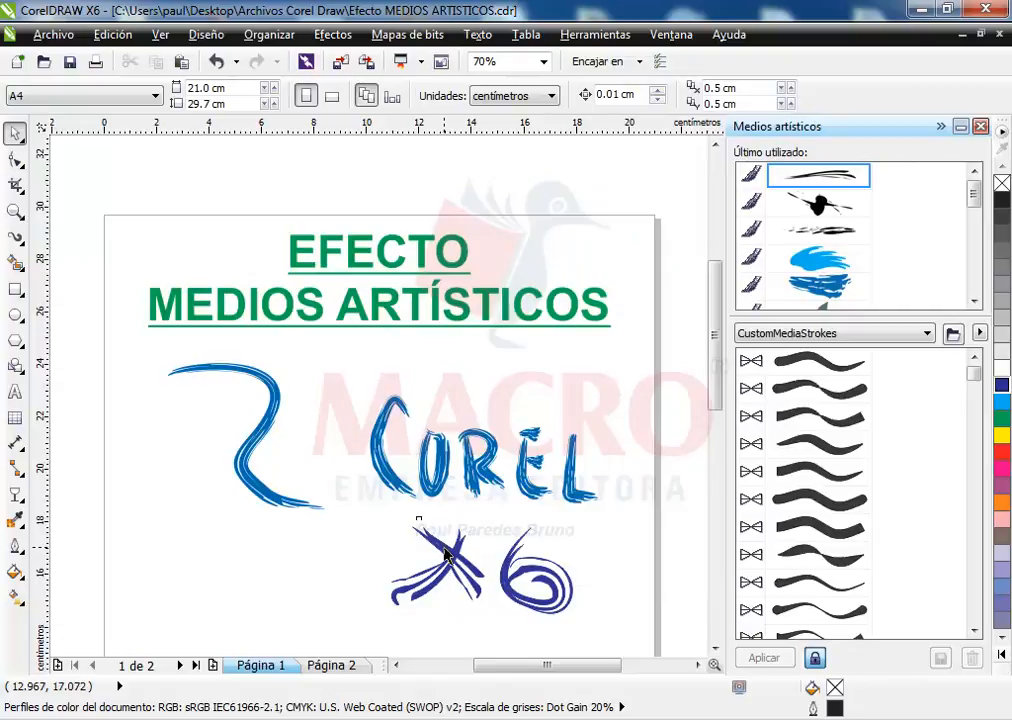
- Ungroup the COREL X6 strokes and clear the selection
{"action": "left_click", "coordinate": [446, 554]}
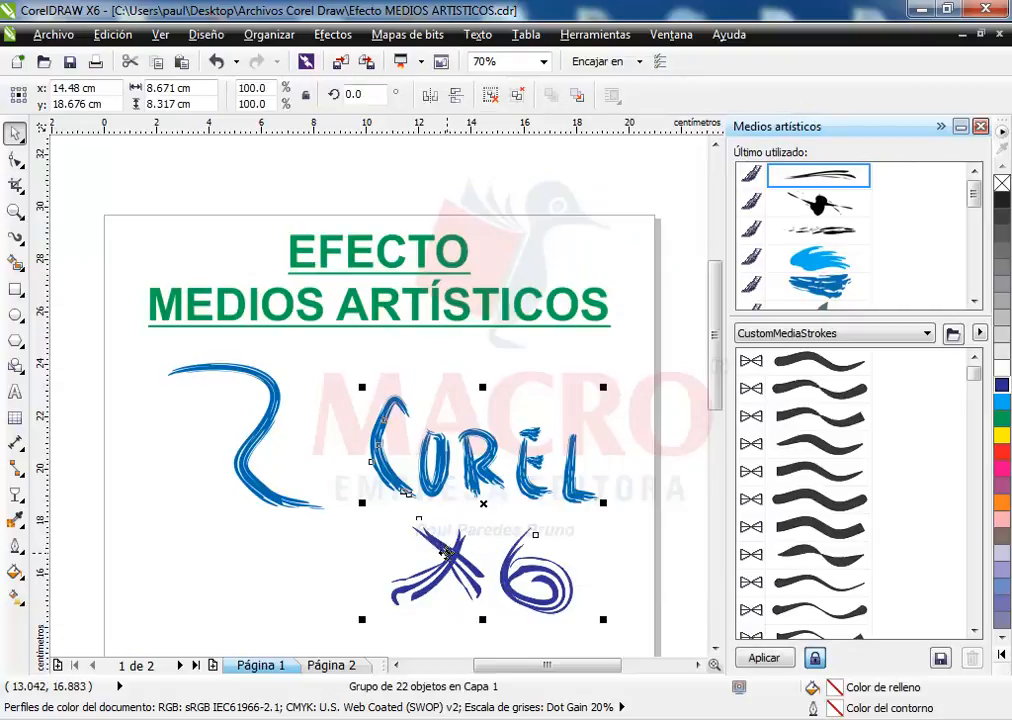
{"action": "right_click", "coordinate": [446, 554]}
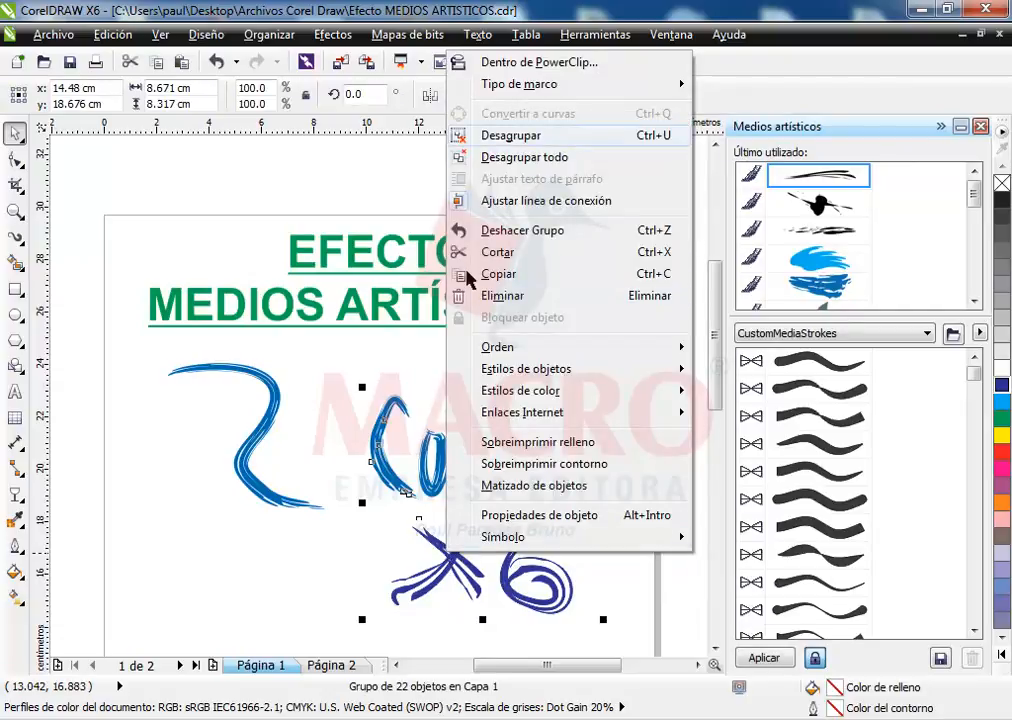
{"action": "left_click", "coordinate": [527, 136]}
{"action": "left_click", "coordinate": [305, 592]}
- Try the tapering black dotted brush and the black dashed brush on the handwritten X6 strokes
{"action": "left_click_drag", "start_coordinate": [372, 521], "coordinate": [619, 627]}
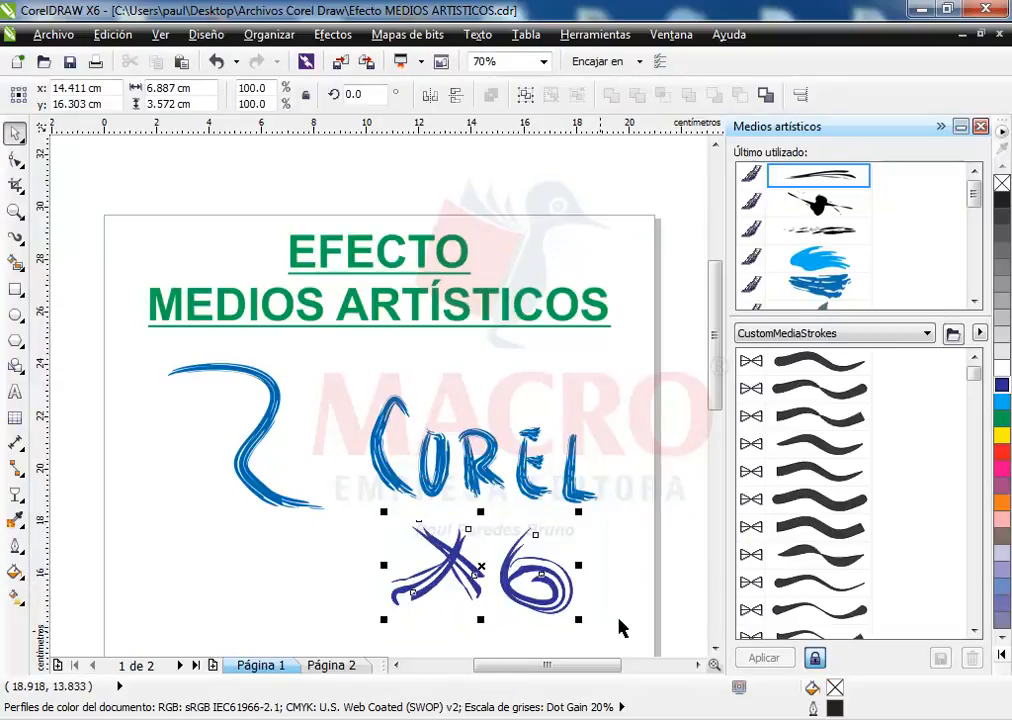
{"action": "left_click", "coordinate": [973, 632]}
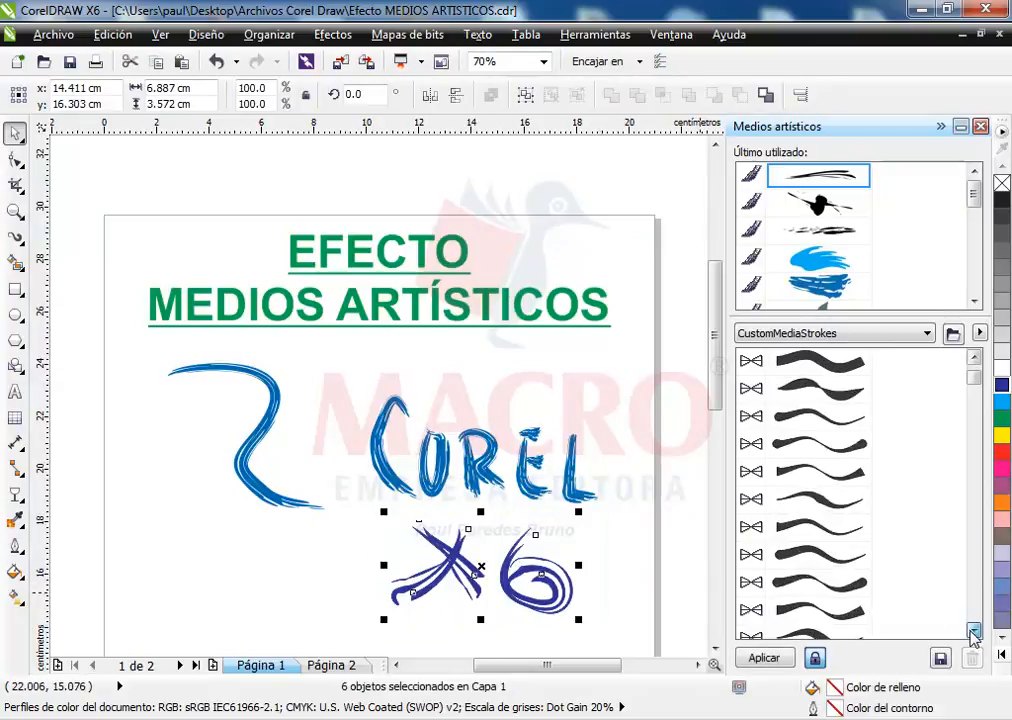
{"action": "left_click", "coordinate": [974, 633]}
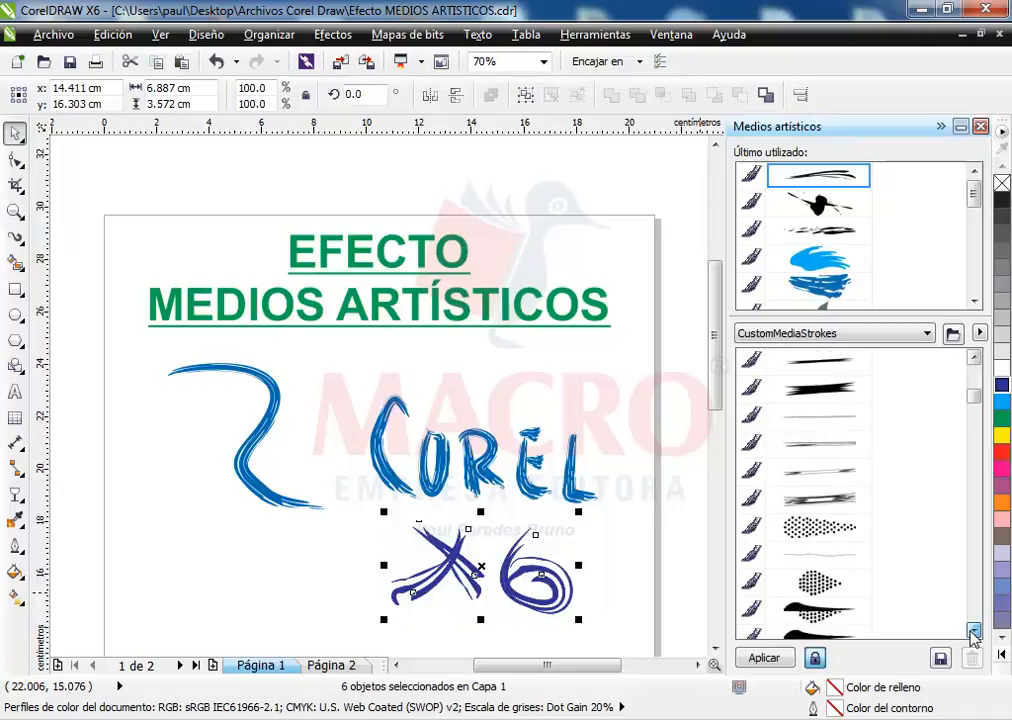
{"action": "left_click", "coordinate": [974, 633]}
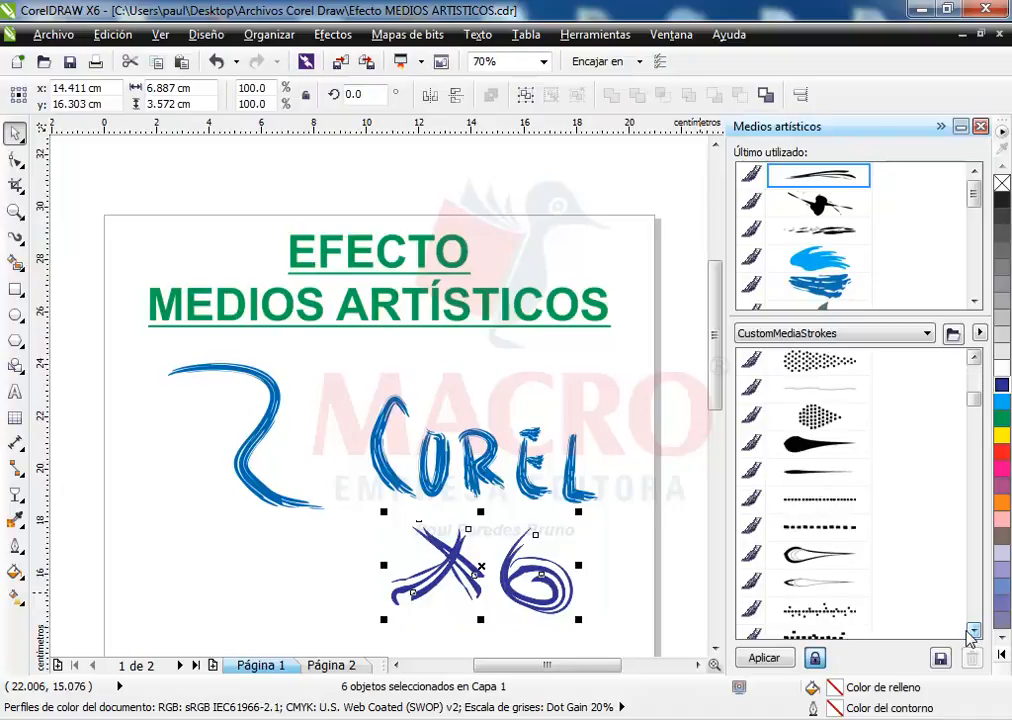
{"action": "left_click", "coordinate": [800, 365]}
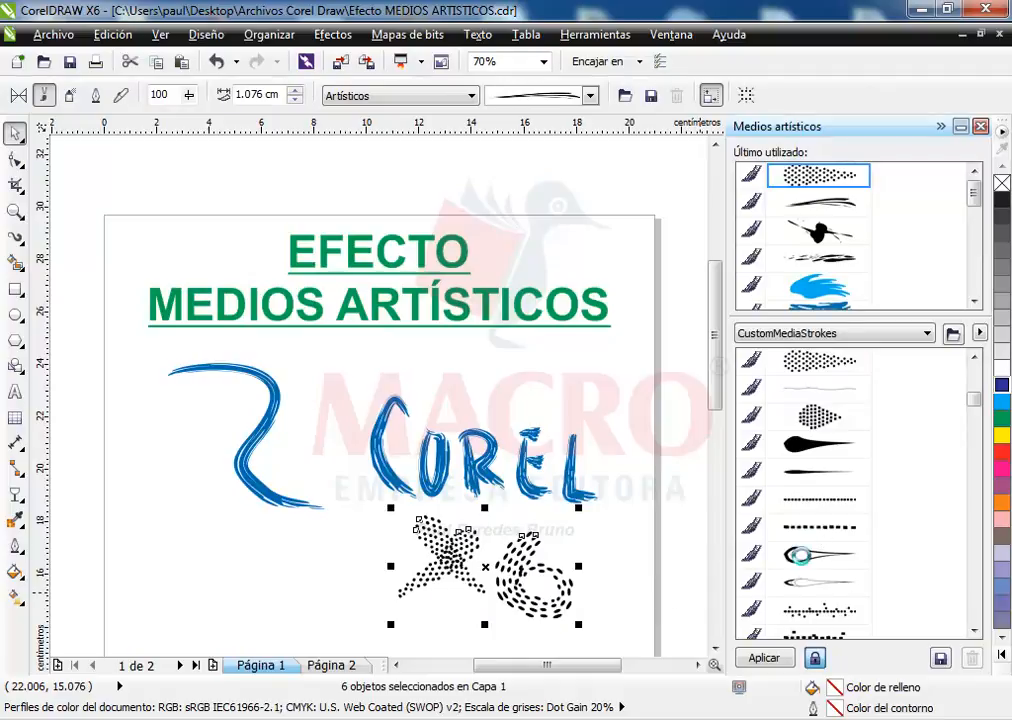
{"action": "left_click", "coordinate": [815, 528]}
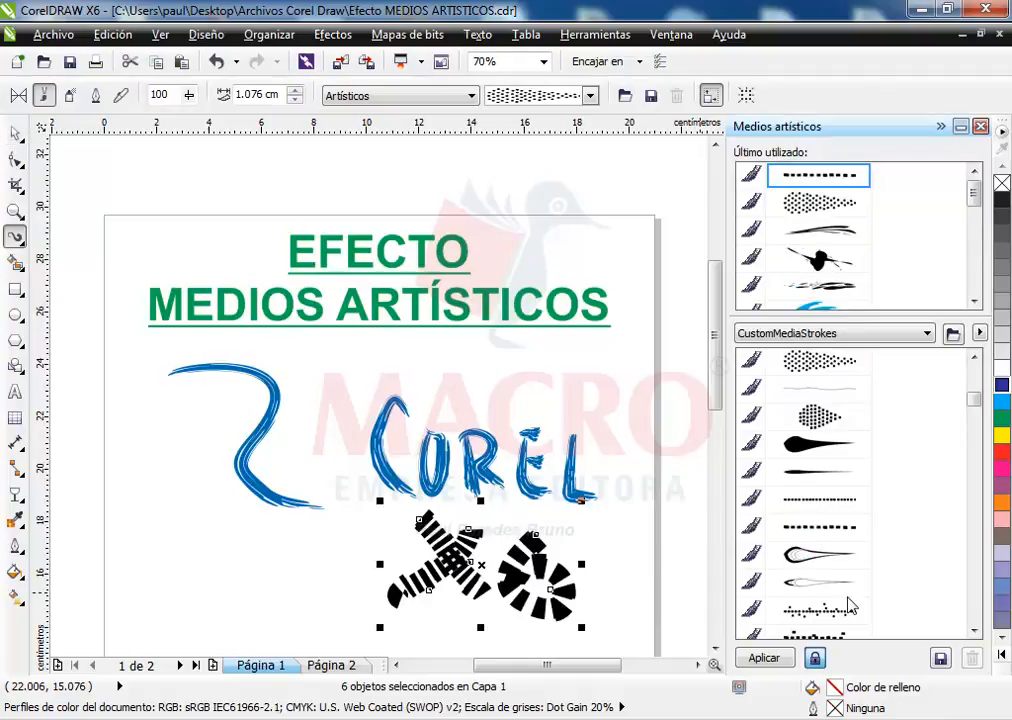
- Apply the teal halftone brush from CustomMediaStrokes to the handwritten X6
{"action": "left_click", "coordinate": [975, 633]}
{"action": "left_click", "coordinate": [975, 633]}
{"action": "left_click", "coordinate": [975, 633]}
{"action": "left_click", "coordinate": [975, 633]}
{"action": "left_click", "coordinate": [975, 633]}
{"action": "left_click", "coordinate": [975, 633]}
{"action": "left_click", "coordinate": [975, 632]}
{"action": "left_click", "coordinate": [975, 632]}
{"action": "left_click", "coordinate": [975, 632]}
{"action": "left_click", "coordinate": [975, 632]}
{"action": "left_click", "coordinate": [975, 632]}
{"action": "left_click", "coordinate": [975, 632]}
{"action": "left_click", "coordinate": [975, 632]}
{"action": "left_click", "coordinate": [975, 632]}
{"action": "left_click", "coordinate": [975, 632]}
{"action": "left_click", "coordinate": [975, 632]}
{"action": "left_click", "coordinate": [975, 632]}
{"action": "left_click", "coordinate": [975, 632]}
{"action": "left_click", "coordinate": [975, 632]}
{"action": "left_click", "coordinate": [975, 632]}
{"action": "left_click", "coordinate": [975, 632]}
{"action": "left_click", "coordinate": [975, 632]}
{"action": "left_click", "coordinate": [975, 632]}
{"action": "left_click", "coordinate": [975, 632]}
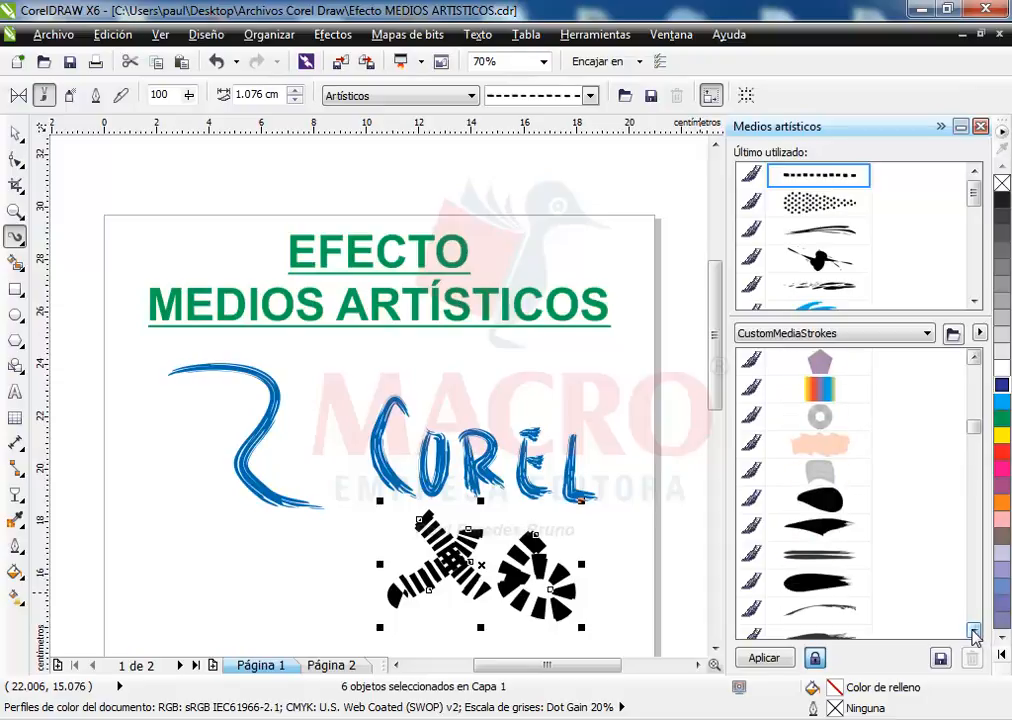
{"action": "left_click", "coordinate": [975, 357]}
{"action": "left_click", "coordinate": [975, 357]}
{"action": "left_click", "coordinate": [975, 357]}
{"action": "left_click", "coordinate": [975, 357]}
{"action": "left_click", "coordinate": [820, 416]}
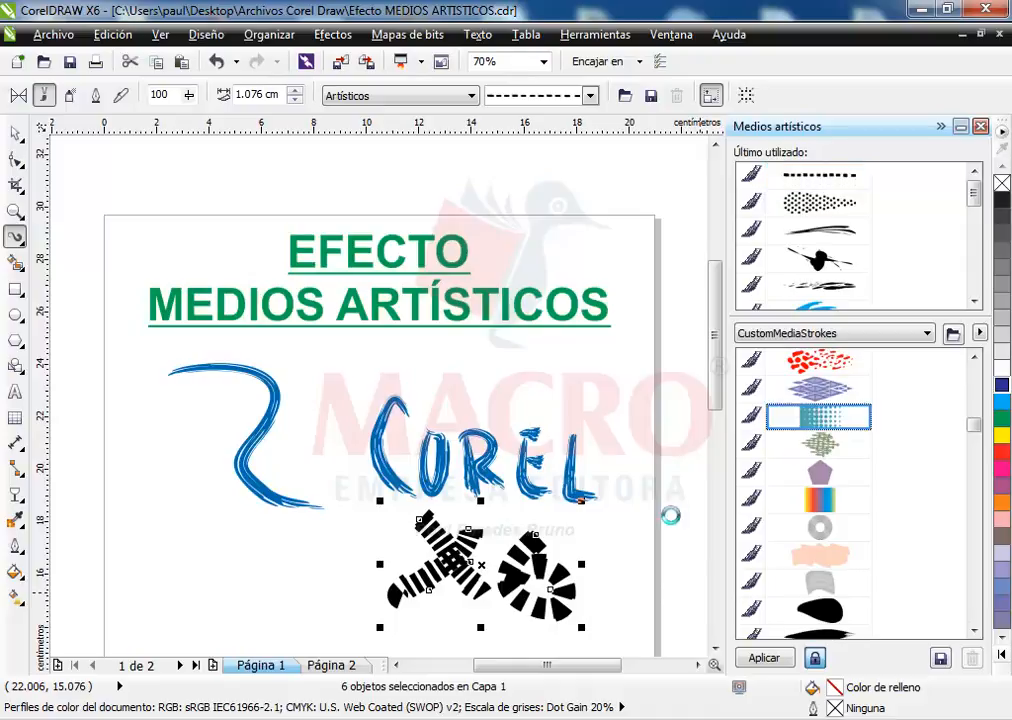
- Give the handwritten X6 the red speckled brush with a stroke width of 0.576 cm, and deselect it
{"action": "left_click", "coordinate": [820, 362]}
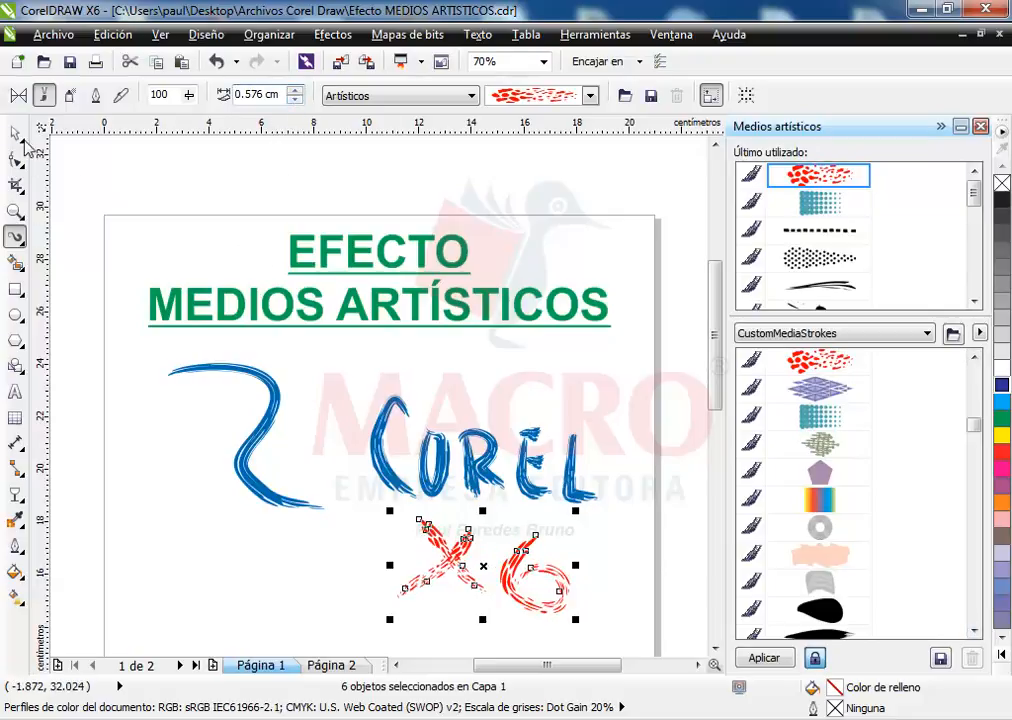
{"action": "left_click", "coordinate": [15, 134]}
{"action": "left_click", "coordinate": [307, 600]}
- Select only the X6 strokes and apply the light blue paint brush from CustomMediaStrokes to them
{"action": "left_click_drag", "start_coordinate": [383, 500], "coordinate": [585, 638]}
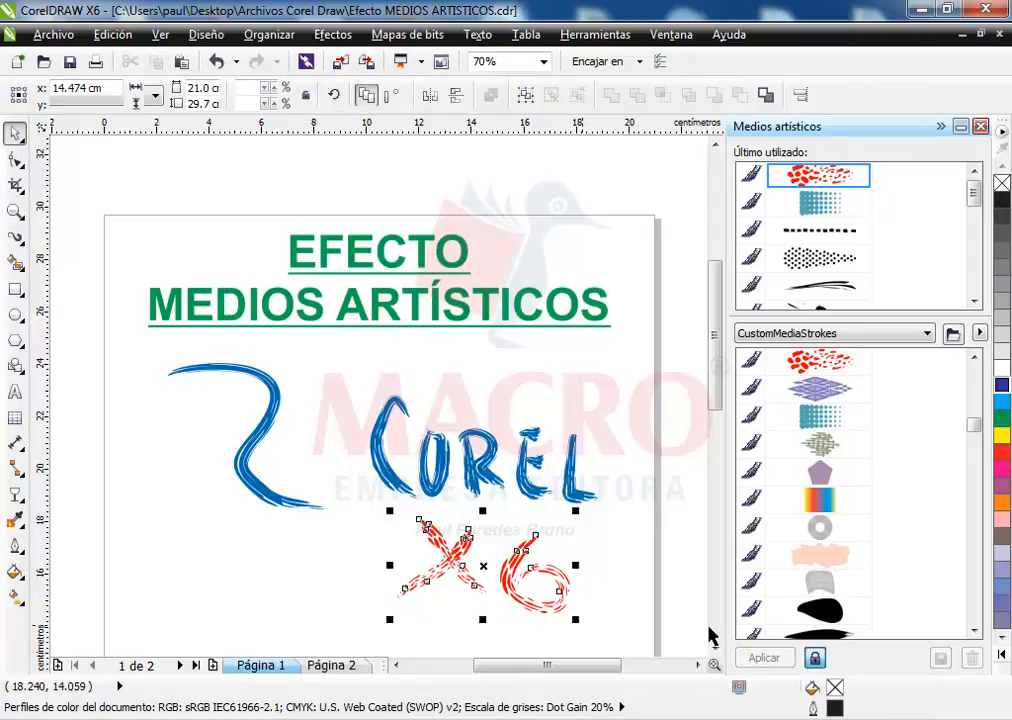
{"action": "left_click", "coordinate": [974, 632]}
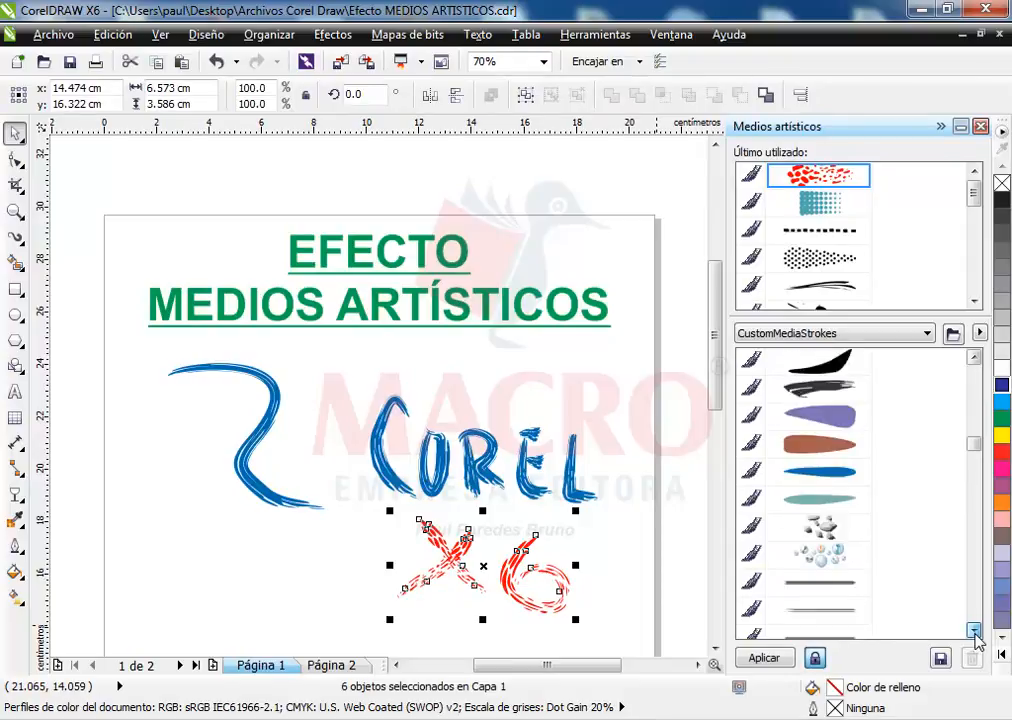
{"action": "left_click", "coordinate": [973, 634]}
{"action": "left_click", "coordinate": [973, 632]}
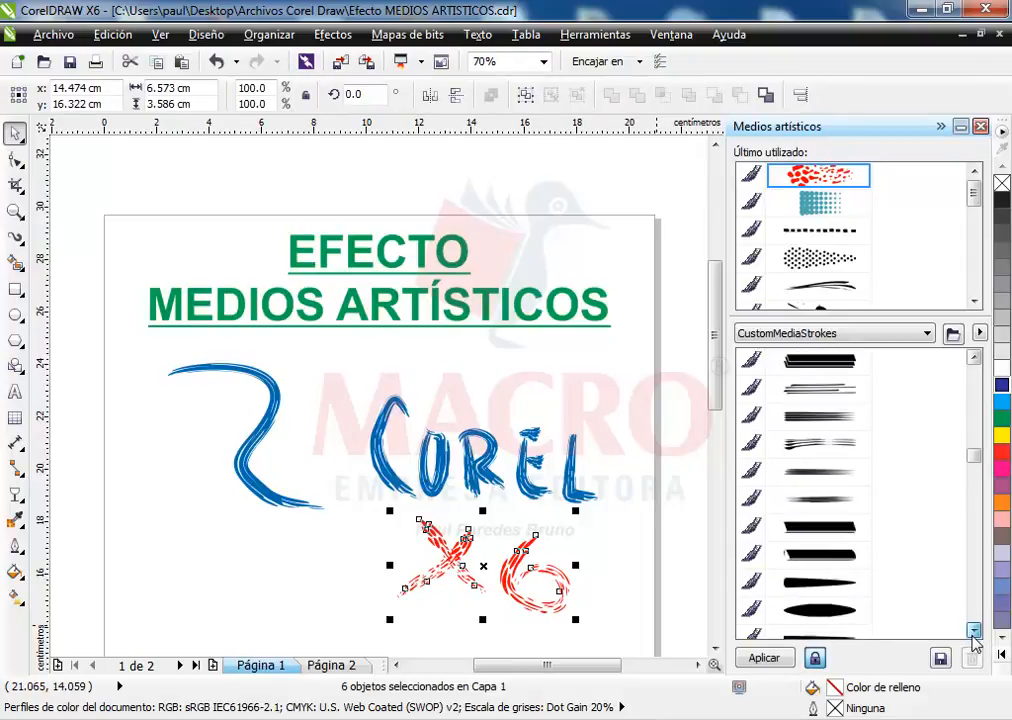
{"action": "left_click", "coordinate": [973, 632]}
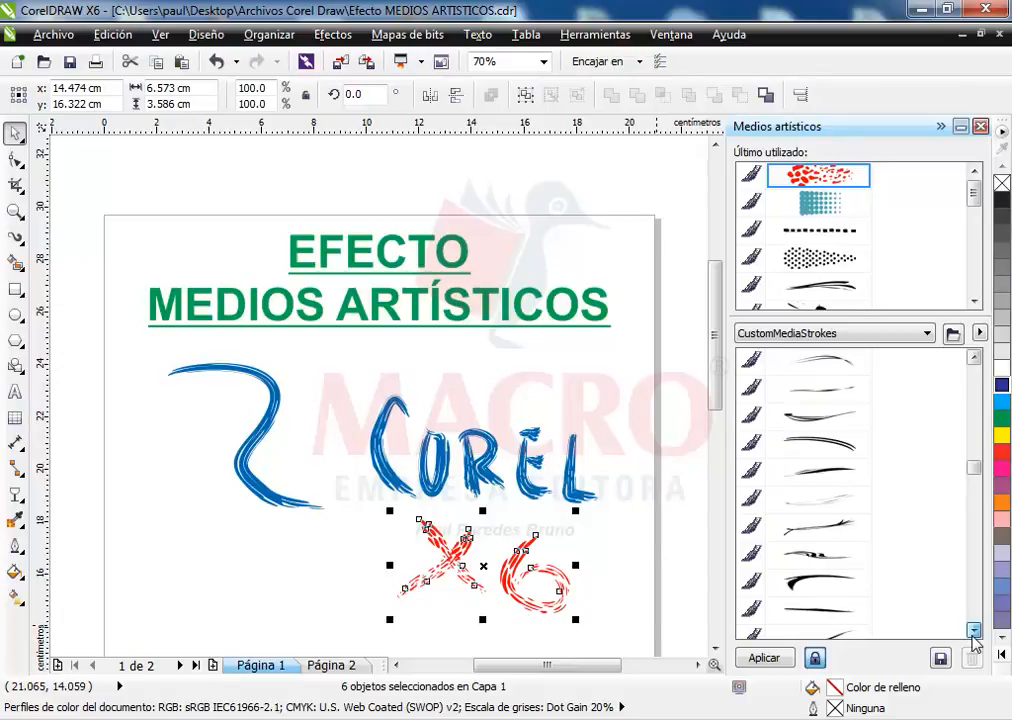
{"action": "left_click", "coordinate": [973, 632]}
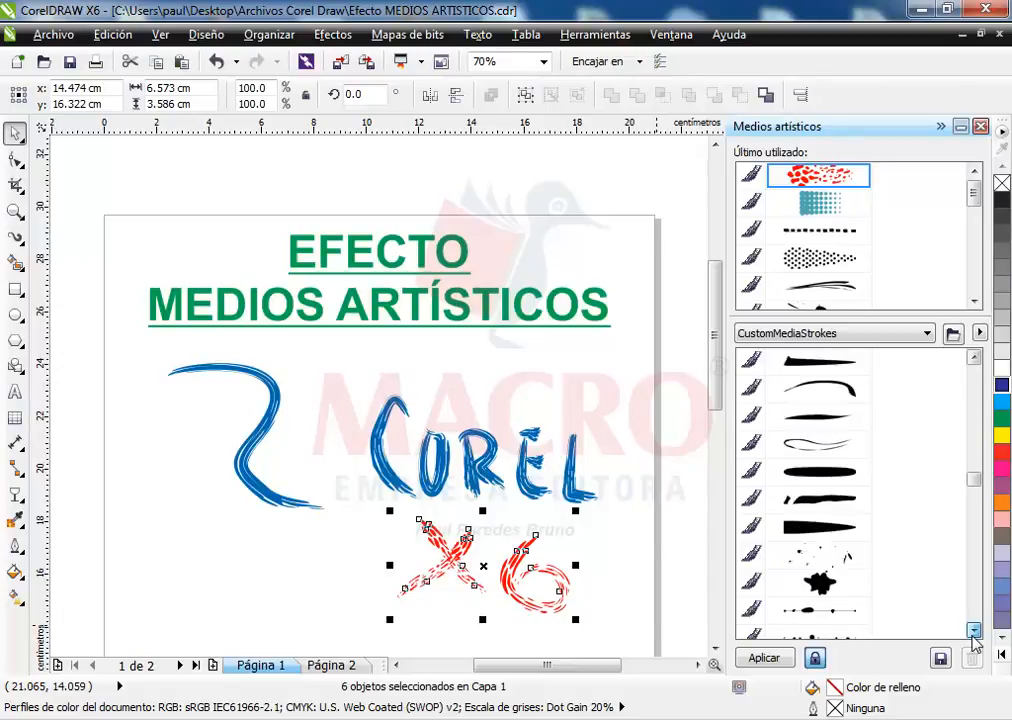
{"action": "left_click", "coordinate": [973, 632]}
{"action": "left_click", "coordinate": [973, 632]}
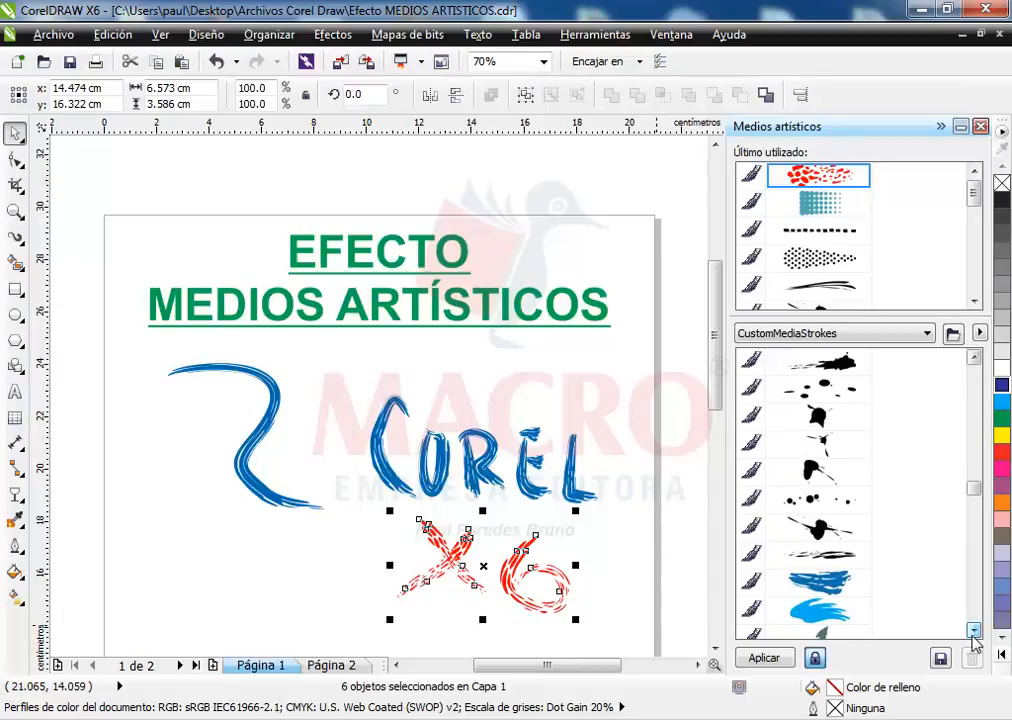
{"action": "left_click", "coordinate": [826, 611]}
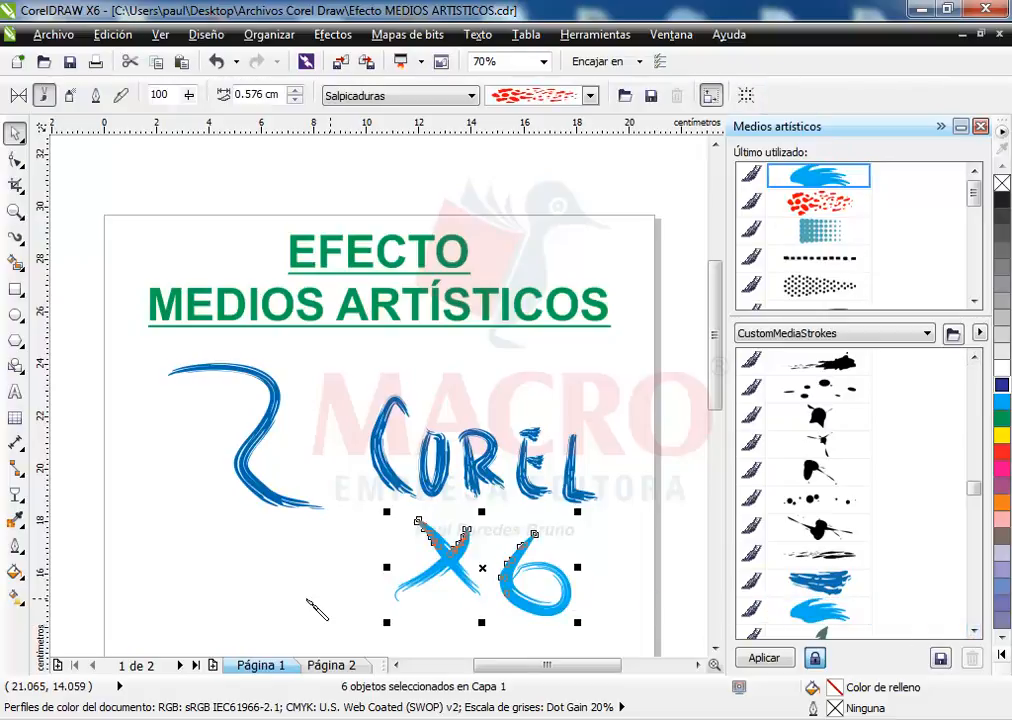
- Try the dark blue paint brush and the grey-green feather-shaped brush on the X6 strokes
{"action": "left_click", "coordinate": [819, 582]}
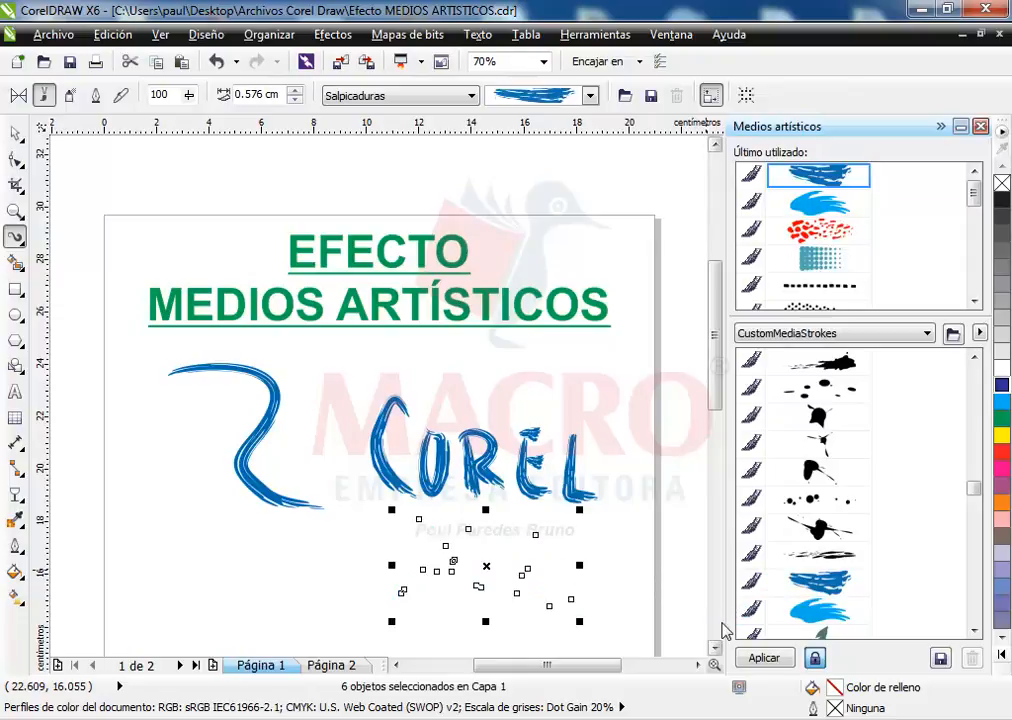
{"action": "left_click", "coordinate": [819, 609]}
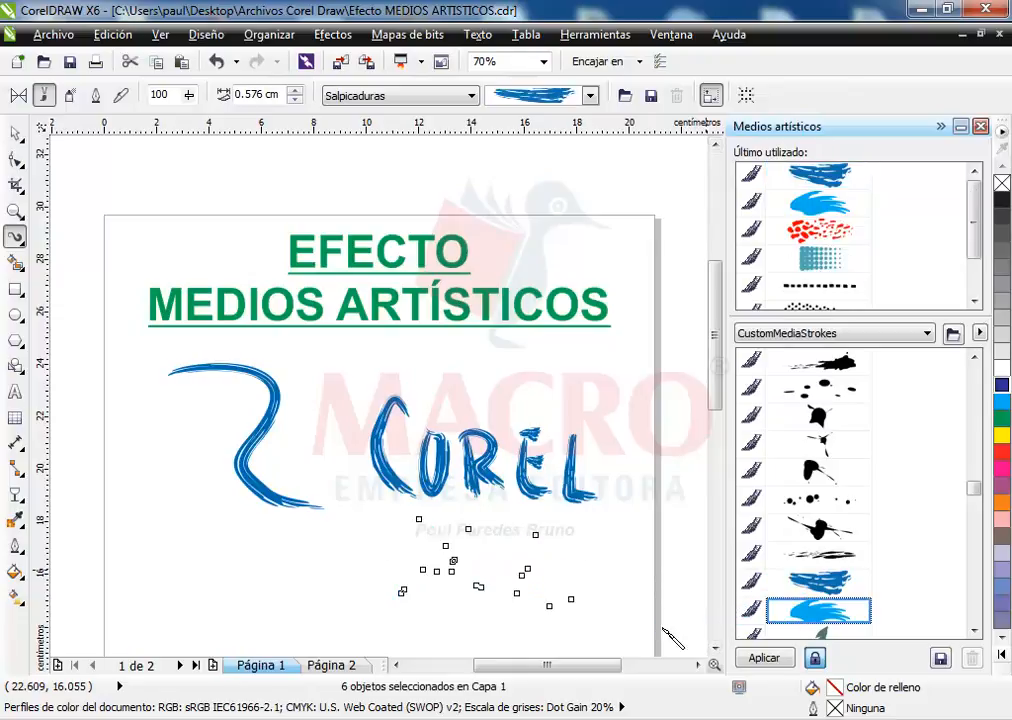
{"action": "left_click", "coordinate": [820, 634]}
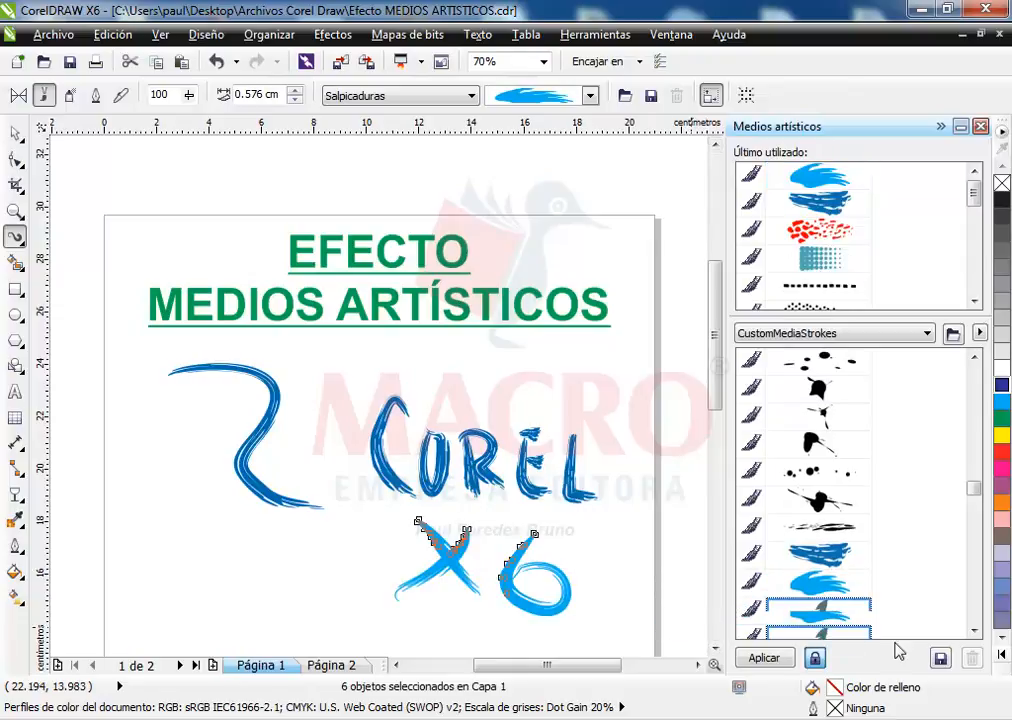
{"action": "left_click", "coordinate": [975, 634]}
{"action": "left_click", "coordinate": [975, 634]}
{"action": "left_click", "coordinate": [975, 634]}
{"action": "left_click", "coordinate": [975, 634]}
{"action": "left_click", "coordinate": [975, 634]}
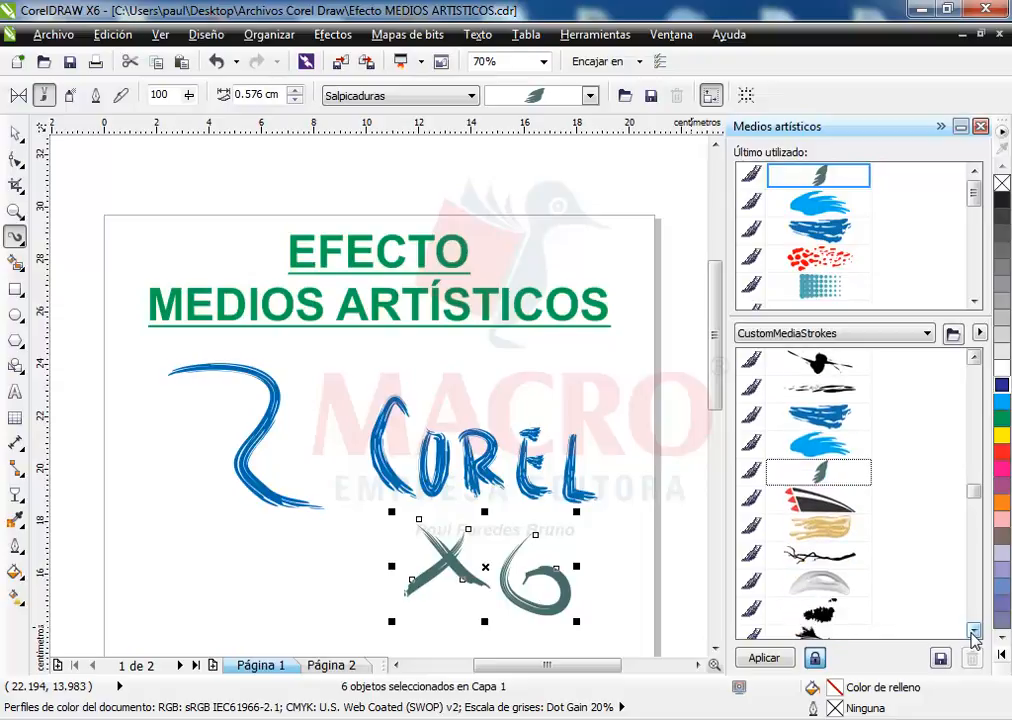
- Try the golden and dark blue brushes on the X6, return it to the light blue brush and deselect it
{"action": "left_click", "coordinate": [820, 527]}
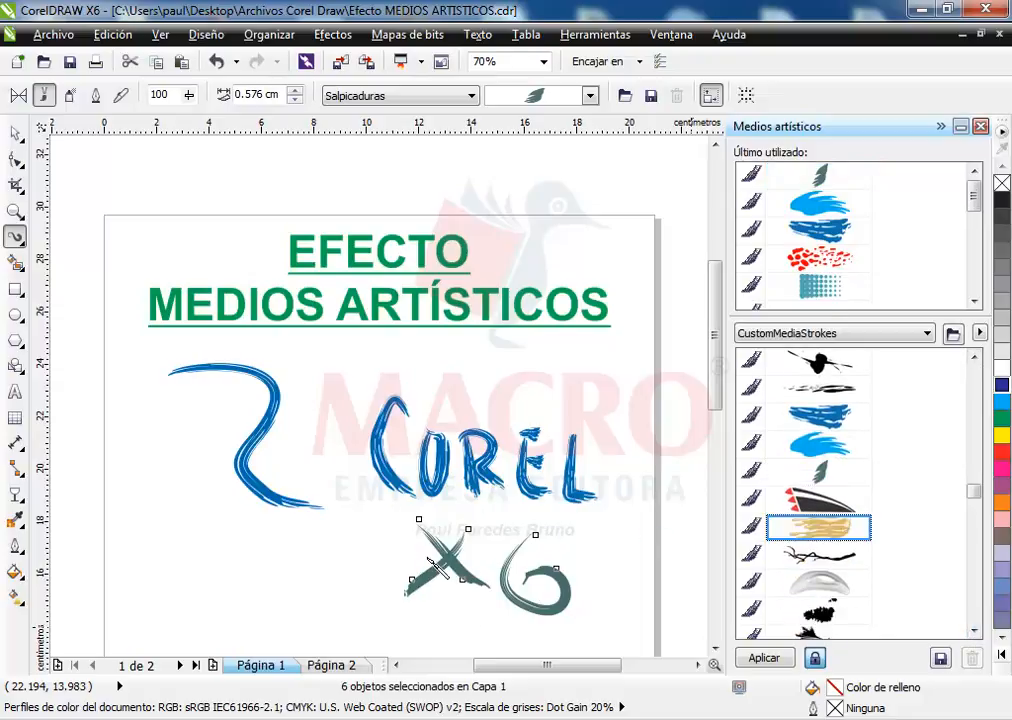
{"action": "left_click", "coordinate": [824, 440]}
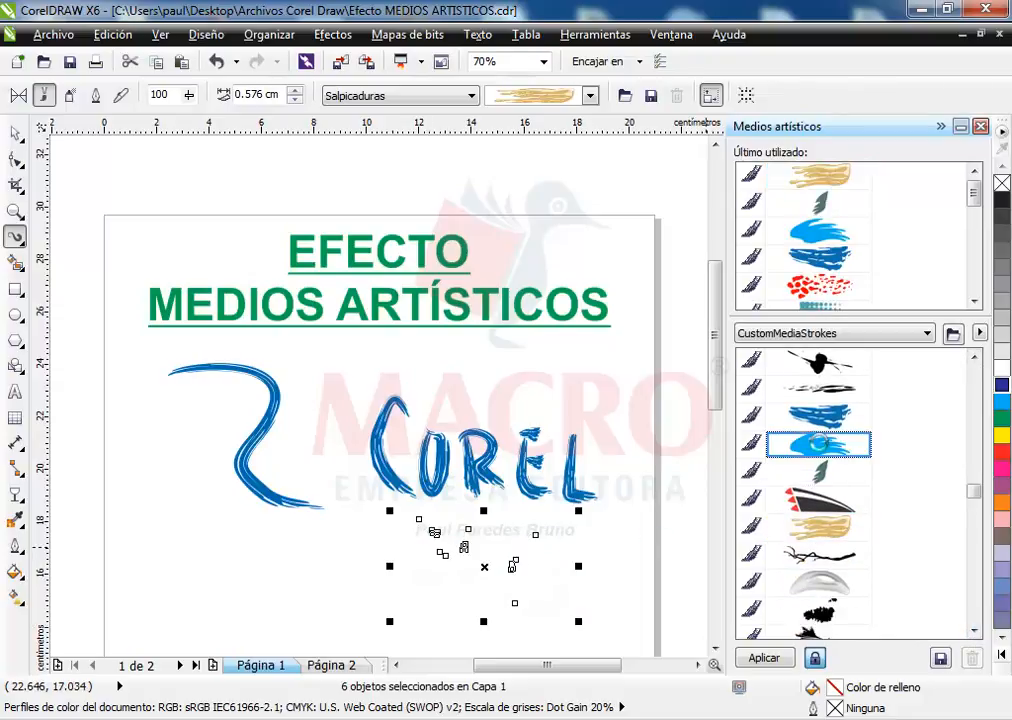
{"action": "left_click", "coordinate": [824, 417]}
{"action": "left_click", "coordinate": [816, 441]}
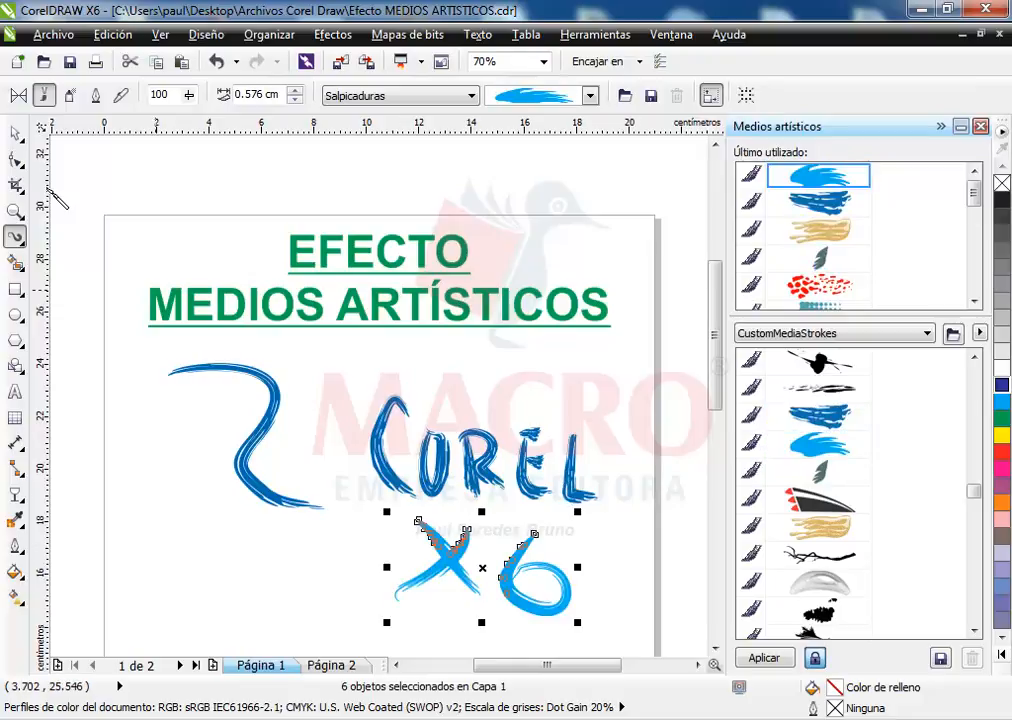
{"action": "left_click", "coordinate": [15, 133]}
{"action": "left_click", "coordinate": [357, 422]}
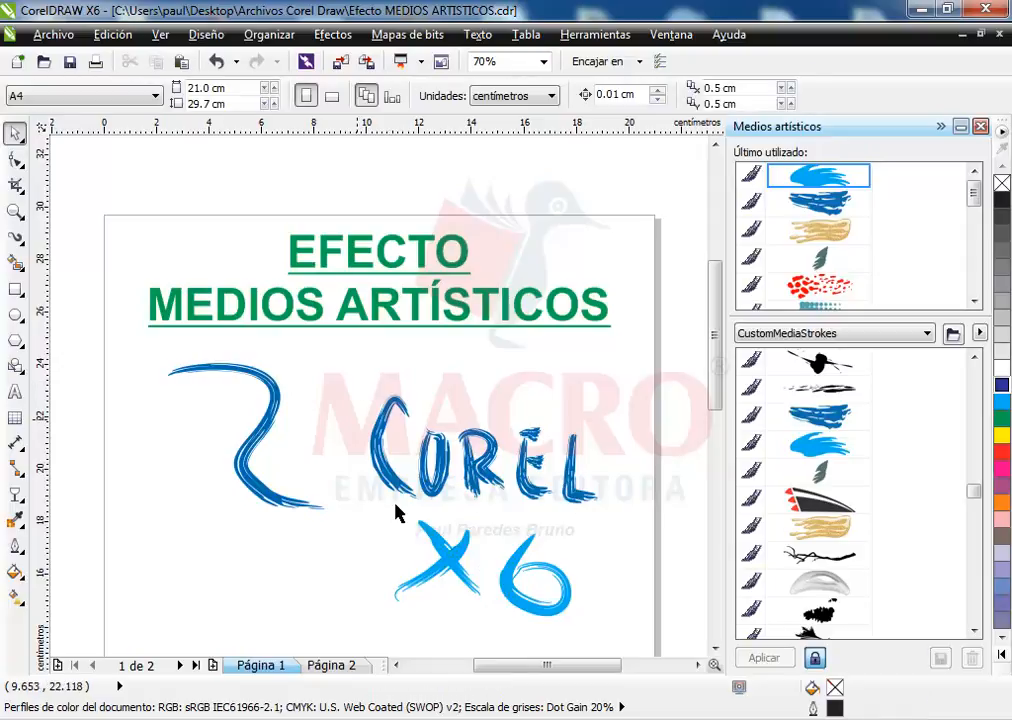
- Move the handwritten 6 closer to the X and scale it down slightly
{"action": "left_click", "coordinate": [545, 572]}
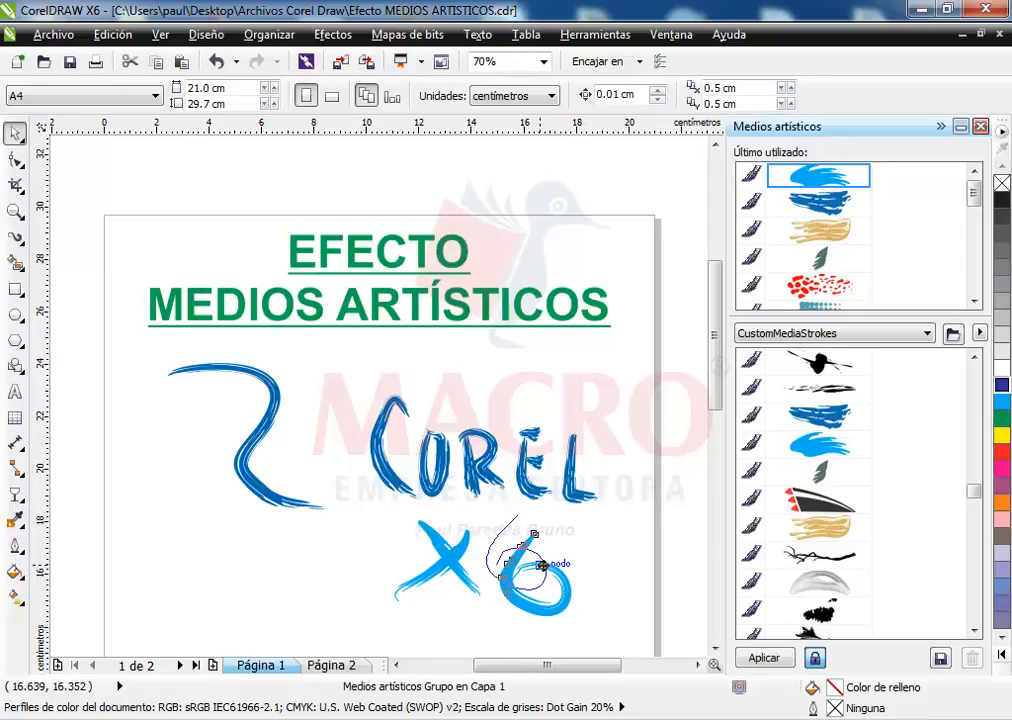
{"action": "left_click", "coordinate": [515, 577]}
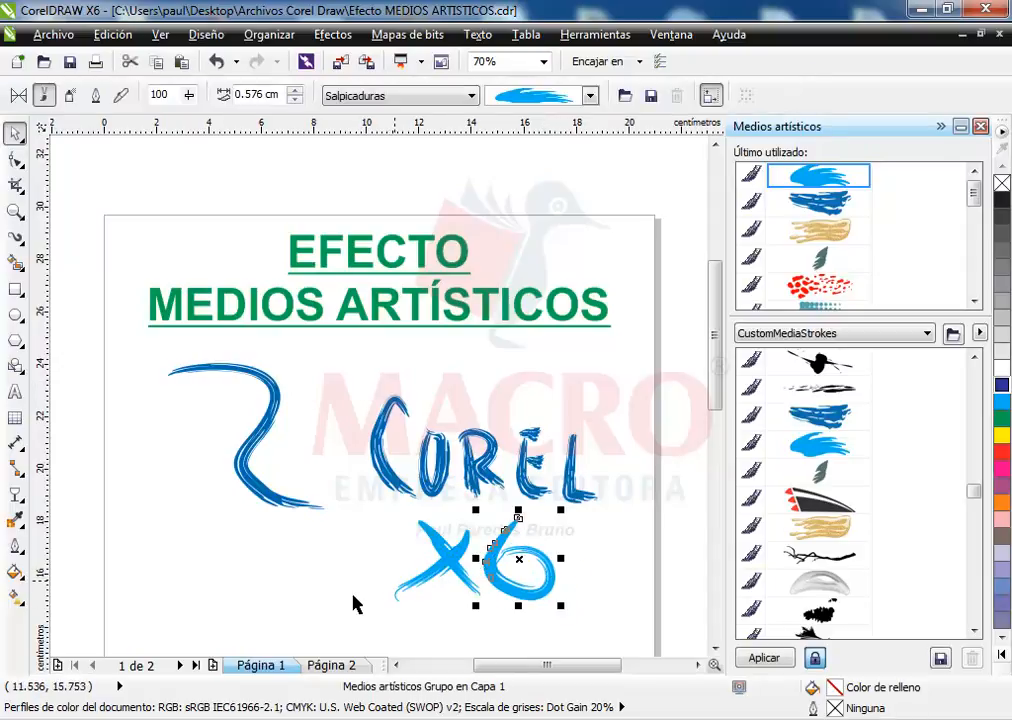
{"action": "left_click", "coordinate": [440, 611]}
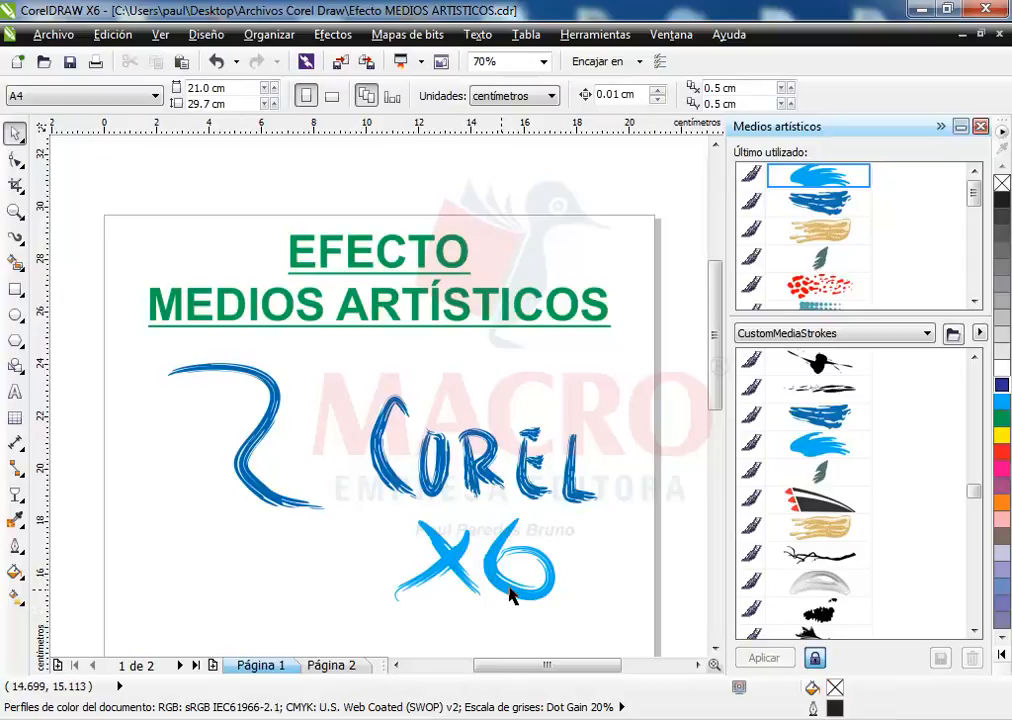
{"action": "left_click", "coordinate": [516, 552]}
{"action": "left_click_drag", "start_coordinate": [551, 512], "coordinate": [520, 532]}
- Select all the COREL and X6 strokes without the S-shaped curve and group them
{"action": "left_click_drag", "start_coordinate": [327, 383], "coordinate": [614, 632]}
{"action": "right_click", "coordinate": [537, 579]}
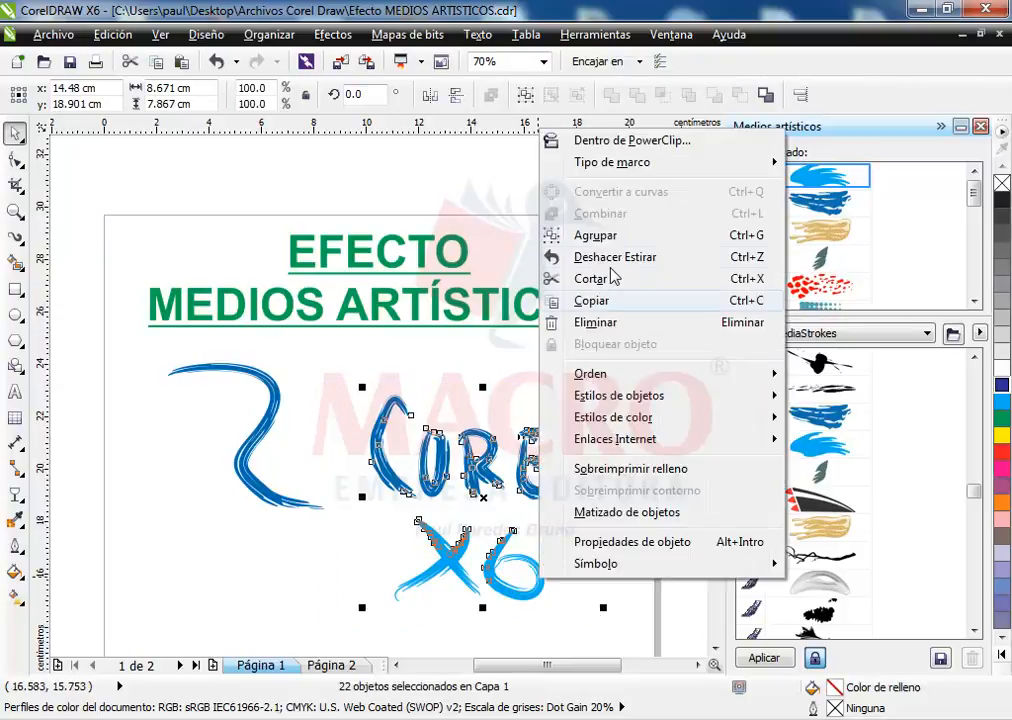
{"action": "left_click", "coordinate": [600, 244]}
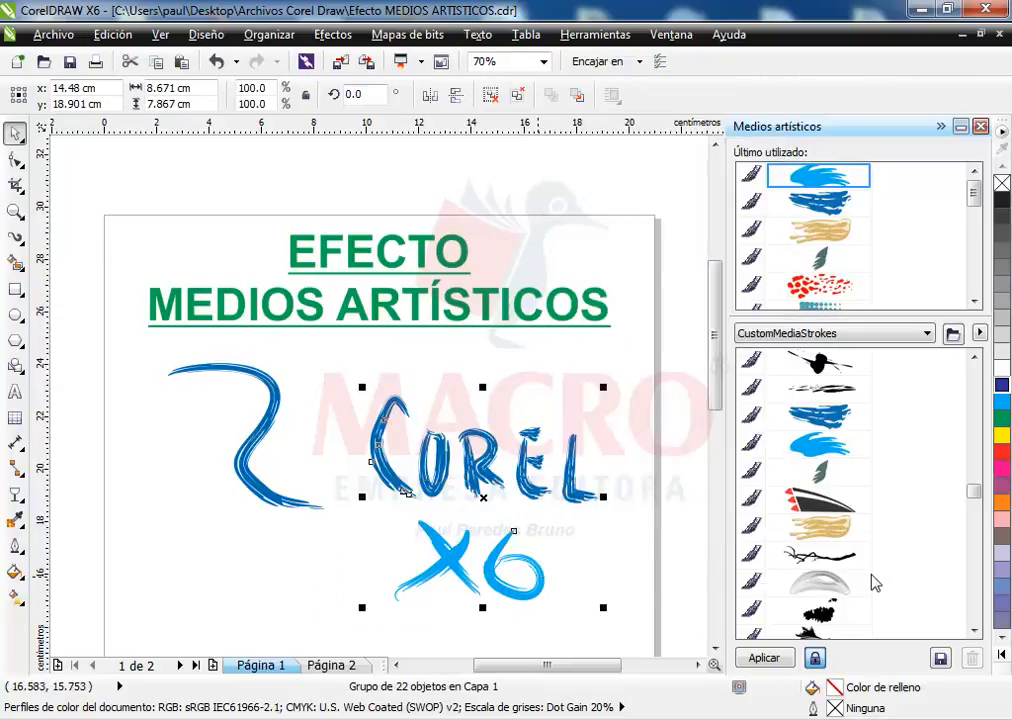
- Try to save the grouped COREL X6 as a new stroke of the type Diseminador de objetos
{"action": "left_click", "coordinate": [944, 661]}
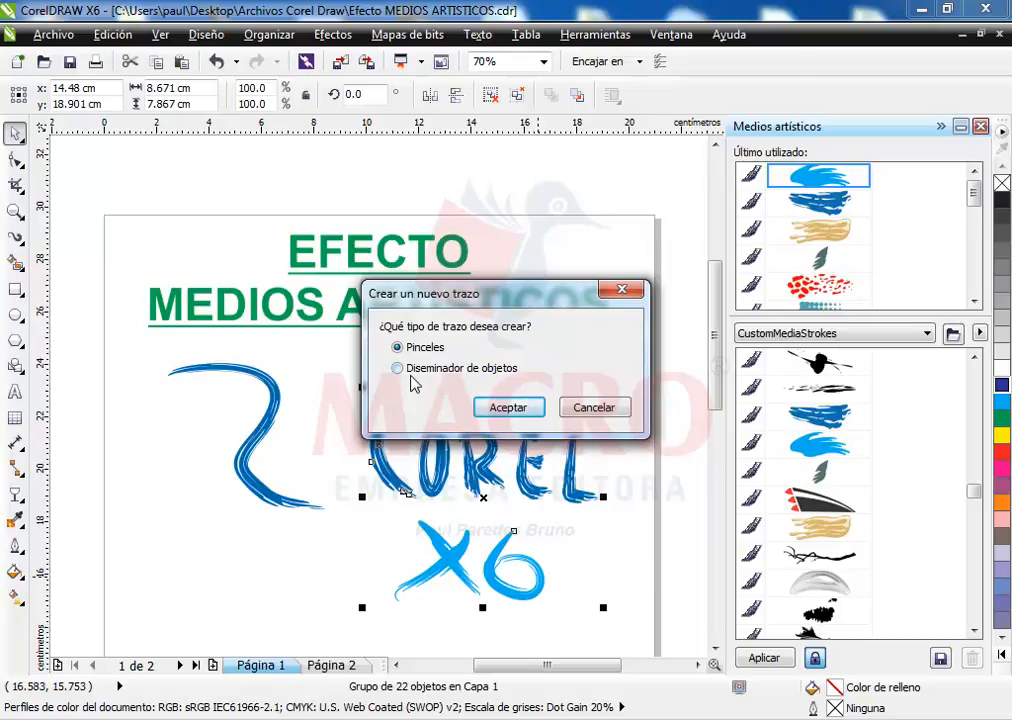
{"action": "left_click", "coordinate": [409, 374]}
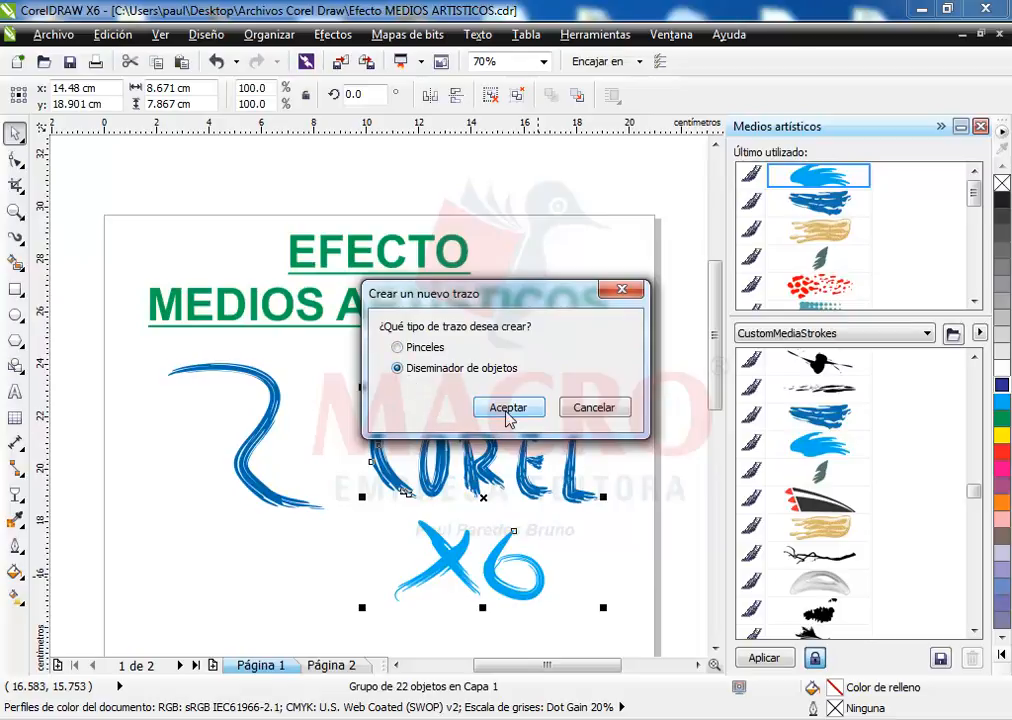
{"action": "left_click", "coordinate": [508, 418]}
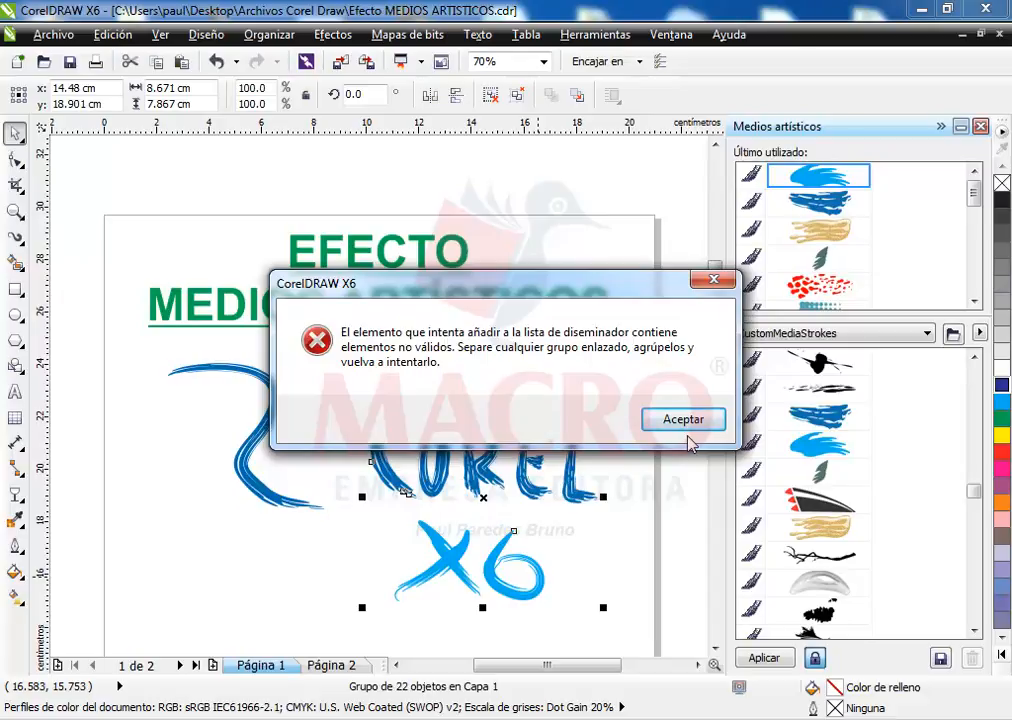
{"action": "left_click", "coordinate": [678, 430]}
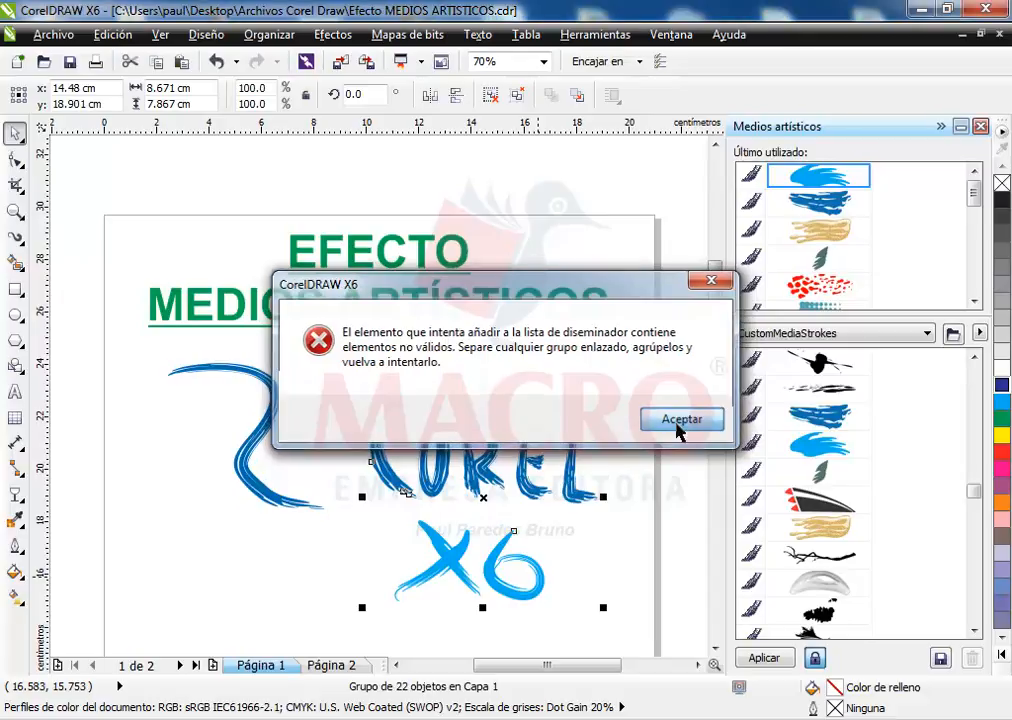
- Ungroup the COREL X6 lettering and keep all of its strokes selected
{"action": "right_click", "coordinate": [598, 406]}
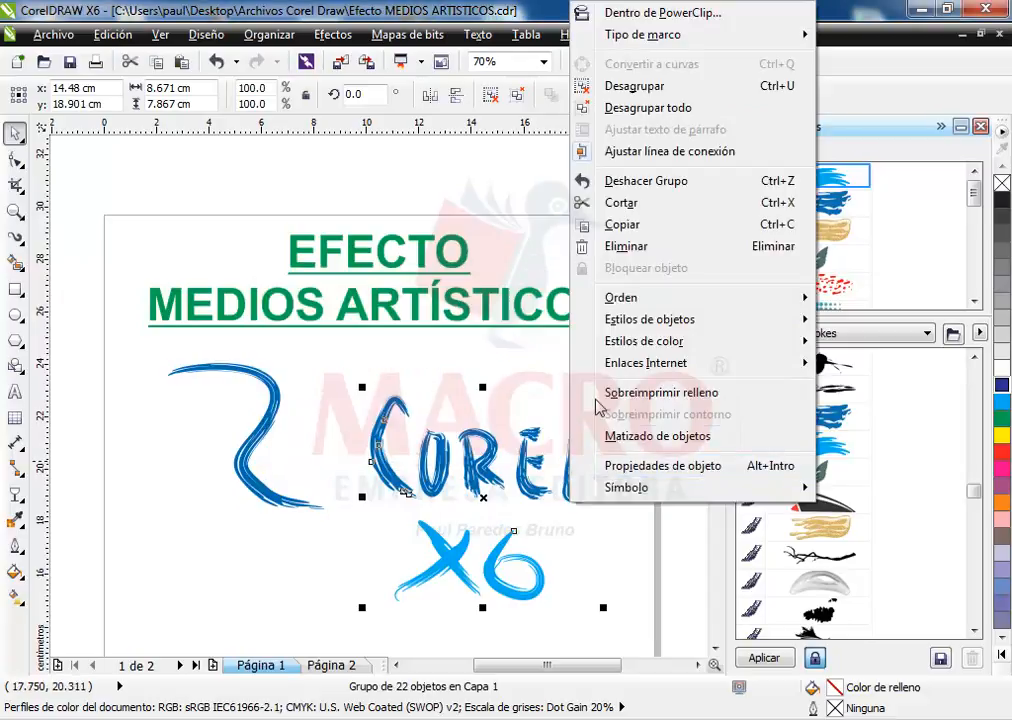
{"action": "left_click", "coordinate": [630, 86]}
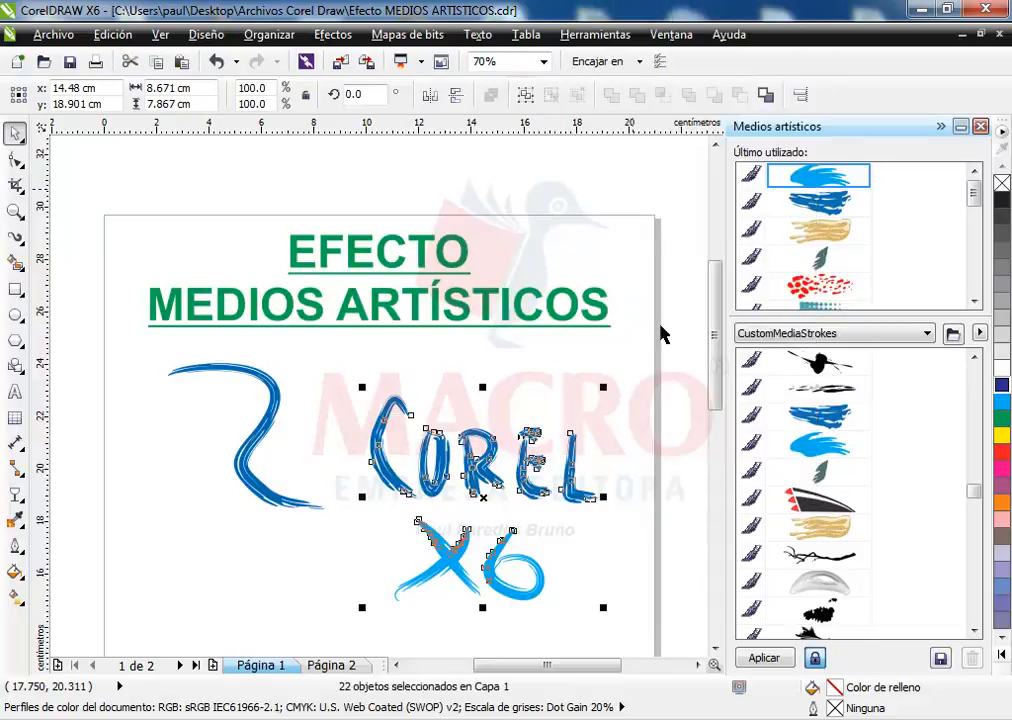
{"action": "left_click", "coordinate": [618, 434]}
{"action": "left_click_drag", "start_coordinate": [346, 372], "coordinate": [612, 617]}
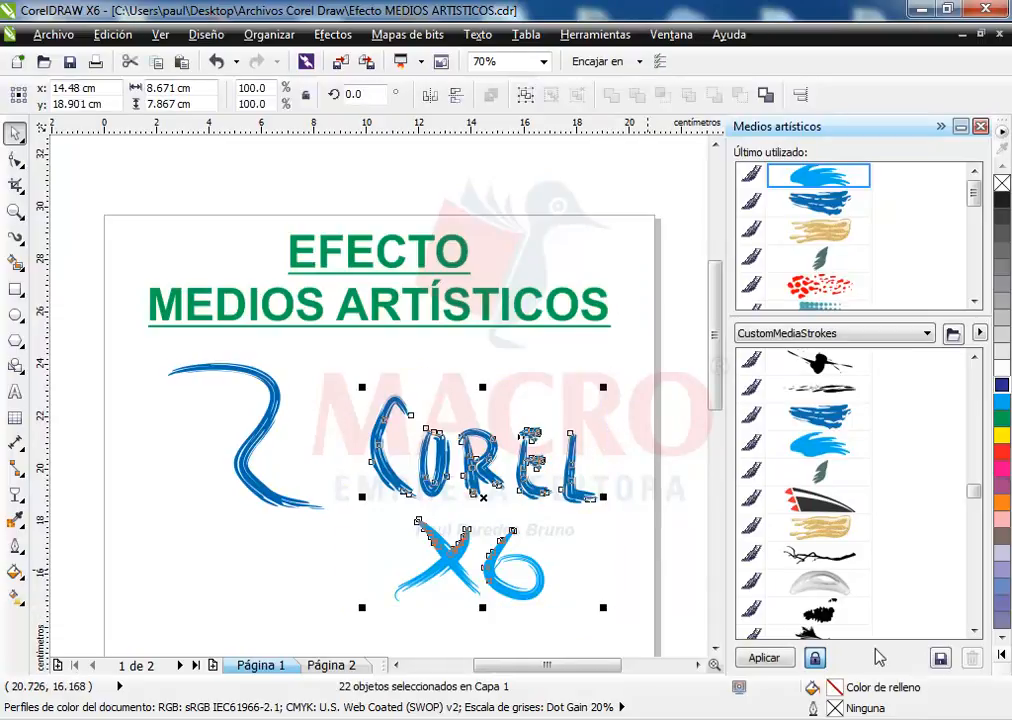
- Save the selected COREL X6 lettering as a new Pinceles stroke named DISEÑO 01 in CustomMediaStrokes
{"action": "left_click", "coordinate": [940, 660]}
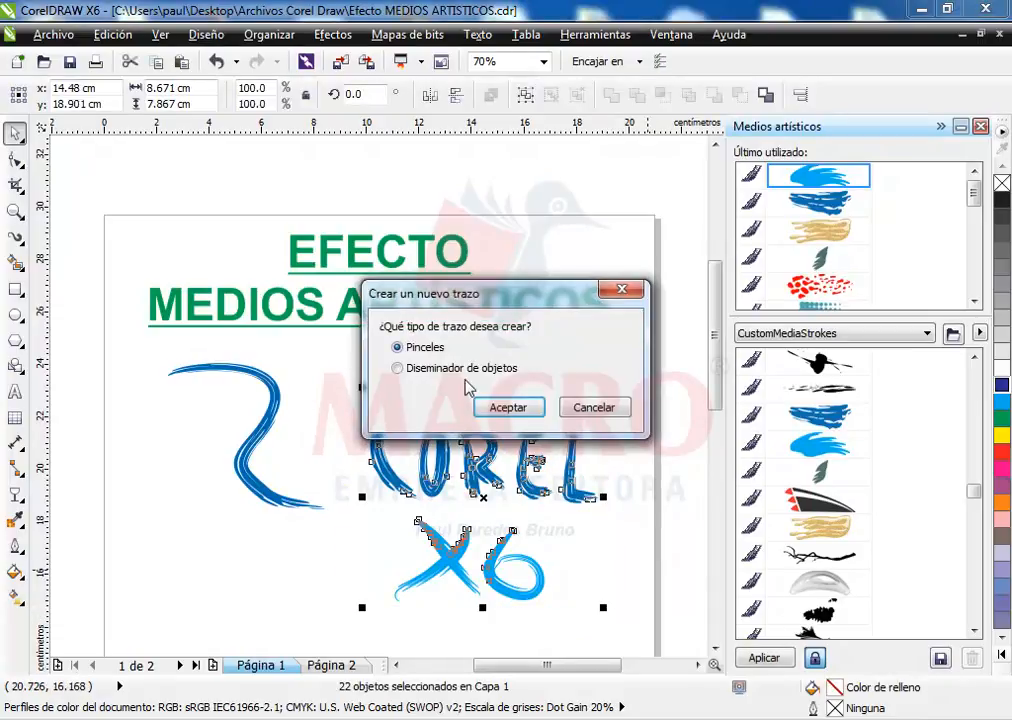
{"action": "left_click", "coordinate": [506, 408]}
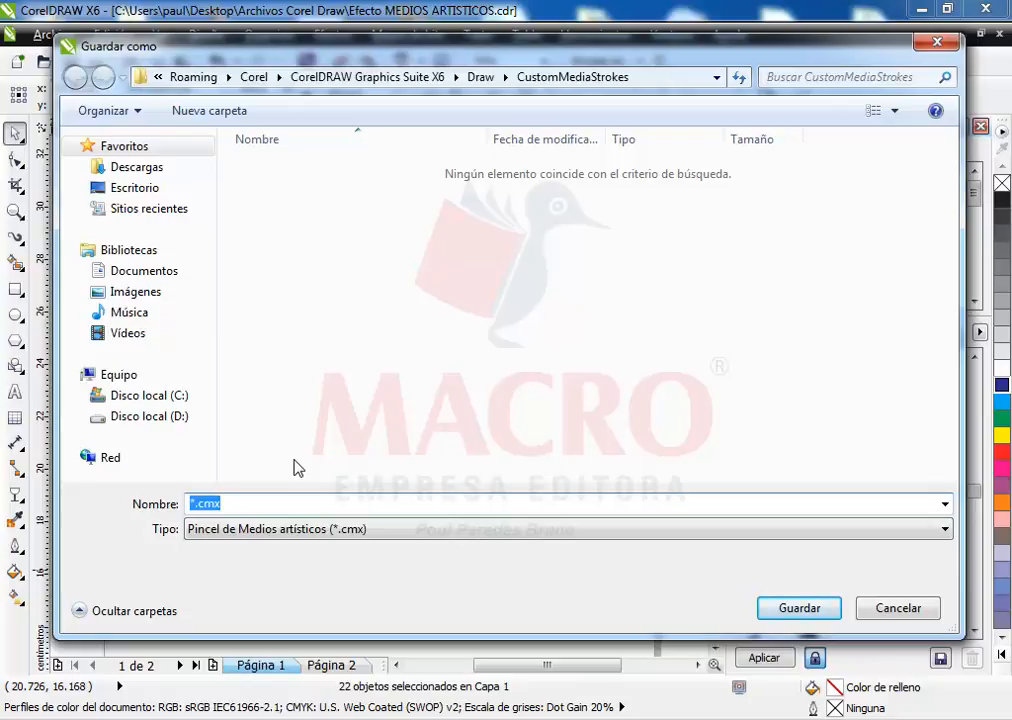
{"action": "type", "text": "DISEÑO 01"}
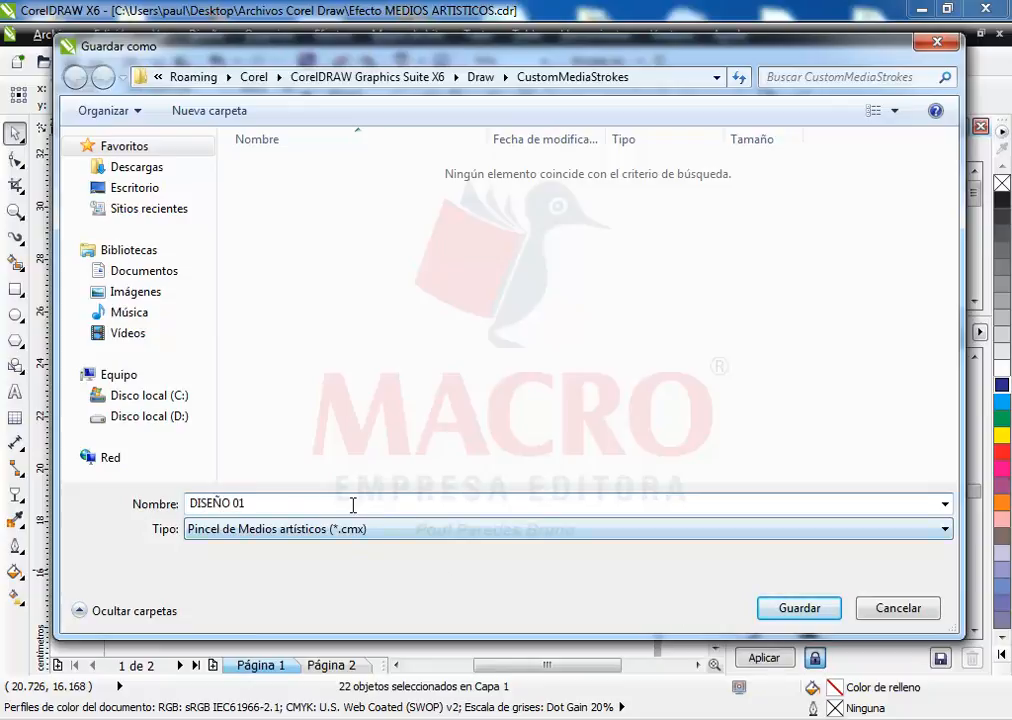
{"action": "left_click", "coordinate": [798, 608]}
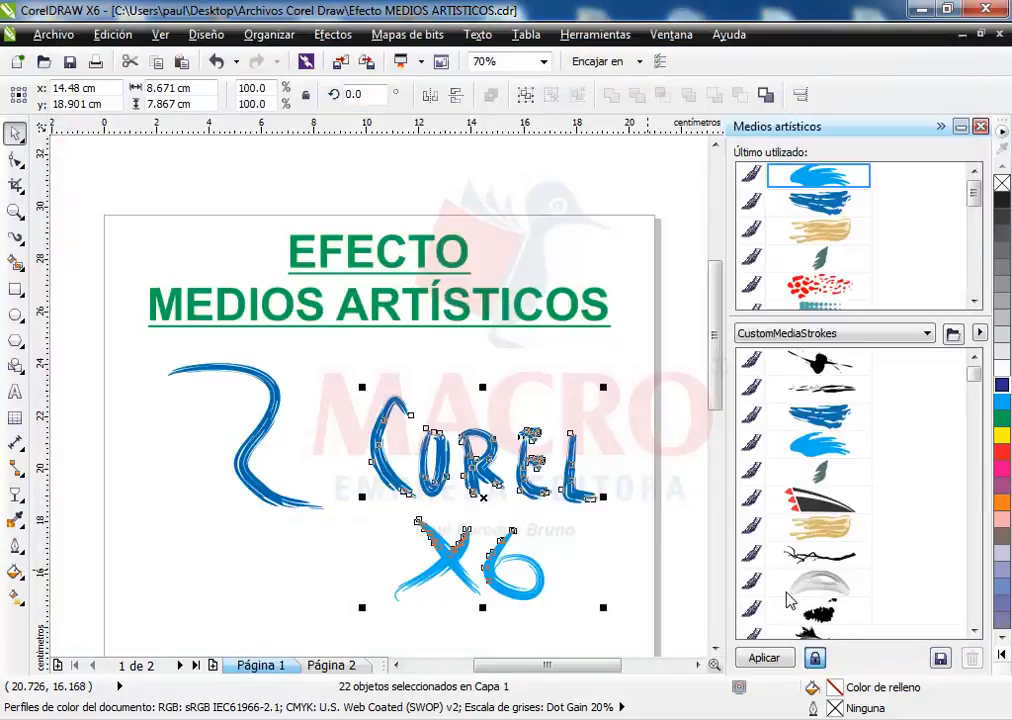
- Try to save the ungrouped COREL X6 strokes as a new stroke of the type Diseminador de objetos
{"action": "left_click", "coordinate": [940, 657]}
{"action": "left_click", "coordinate": [443, 369]}
{"action": "left_click", "coordinate": [508, 407]}
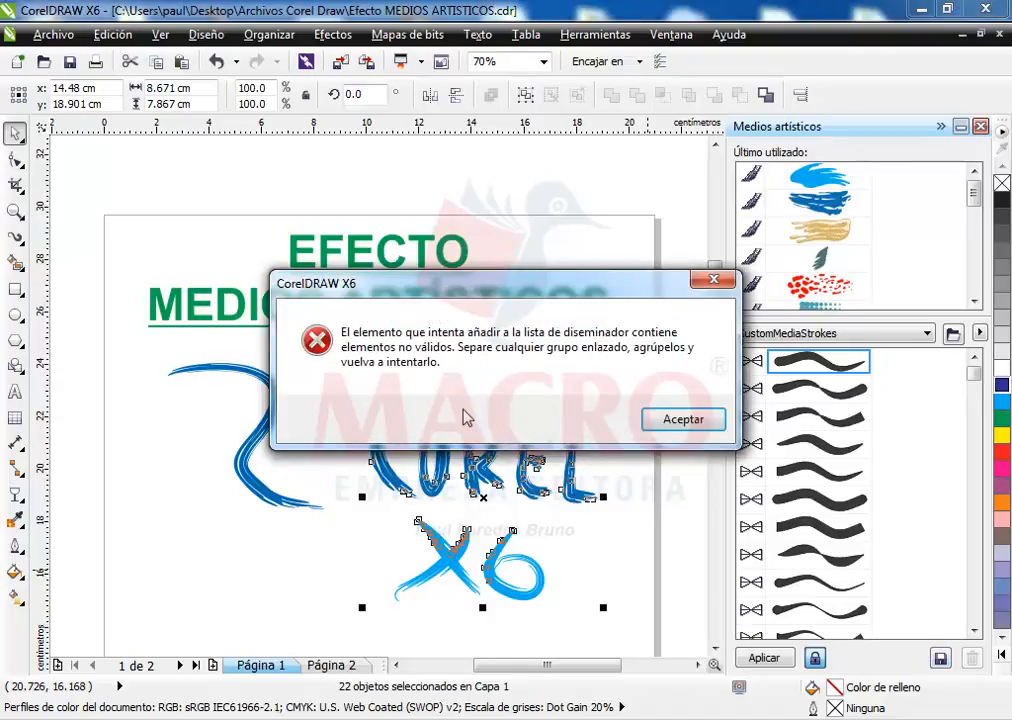
{"action": "left_click", "coordinate": [676, 420]}
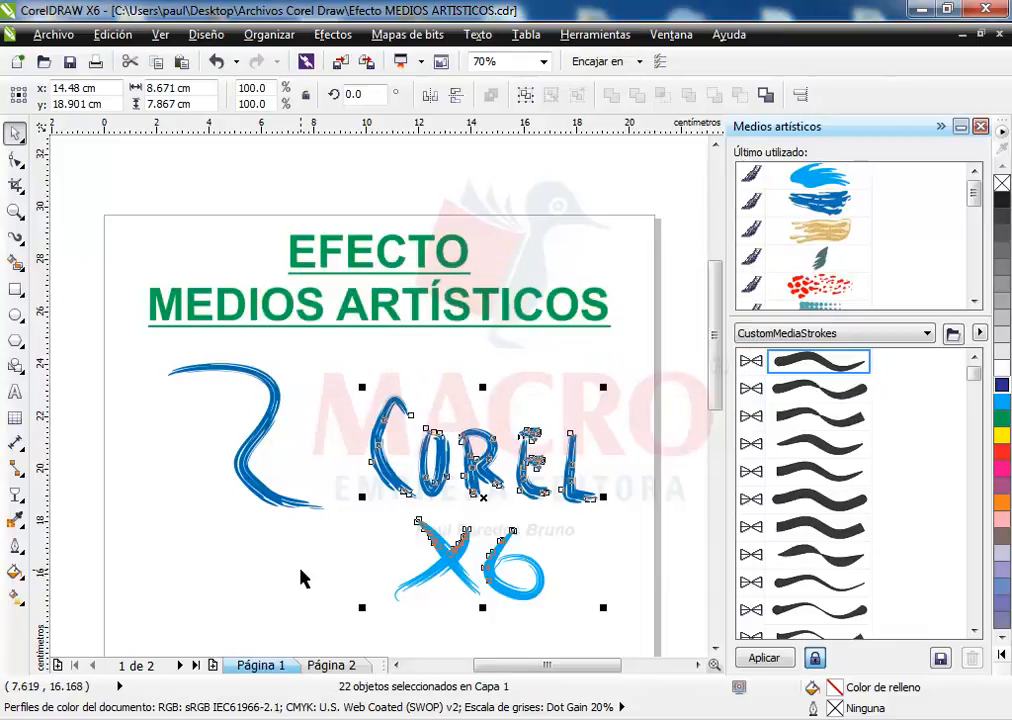
- Deselect the lettering and look through the CustomMediaStrokes list for the newly saved stroke
{"action": "left_click", "coordinate": [321, 573]}
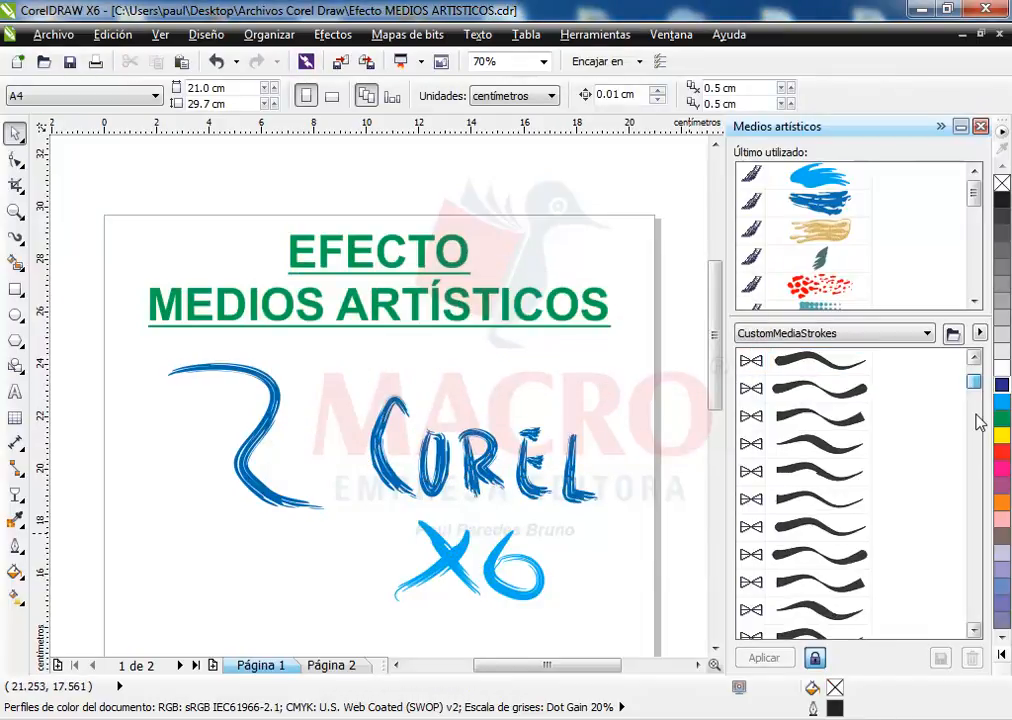
{"action": "scroll", "coordinate": [976, 413], "scroll_direction": "down", "scroll_amount": 15}
{"action": "scroll", "coordinate": [975, 610], "scroll_direction": "down", "scroll_amount": 5}
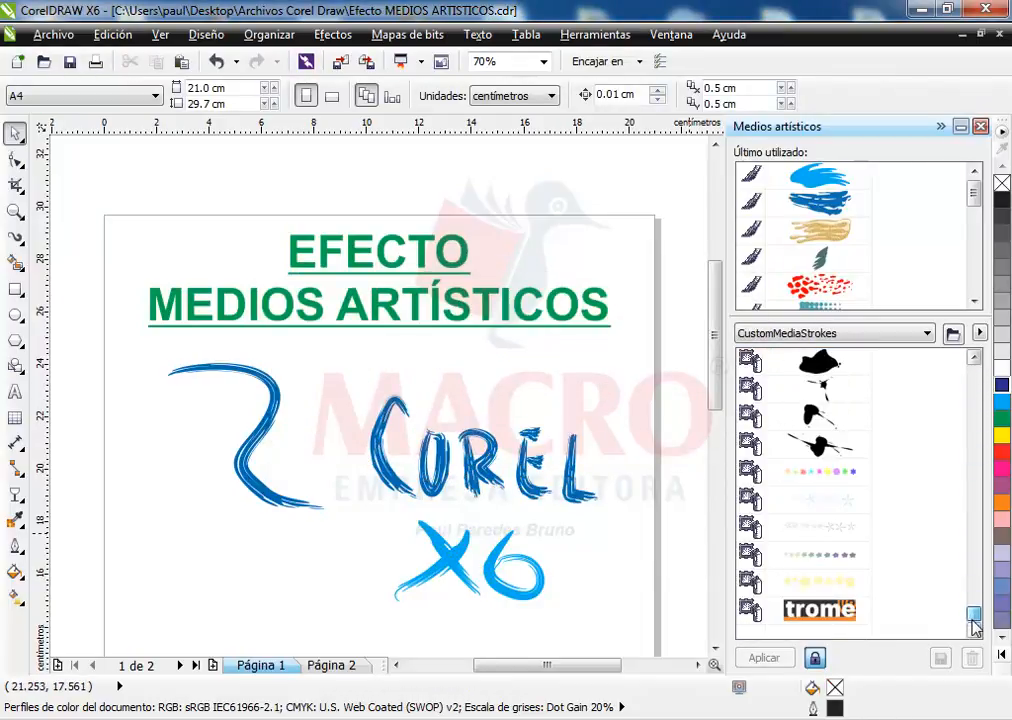
{"action": "left_click_drag", "start_coordinate": [975, 620], "coordinate": [1002, 372]}
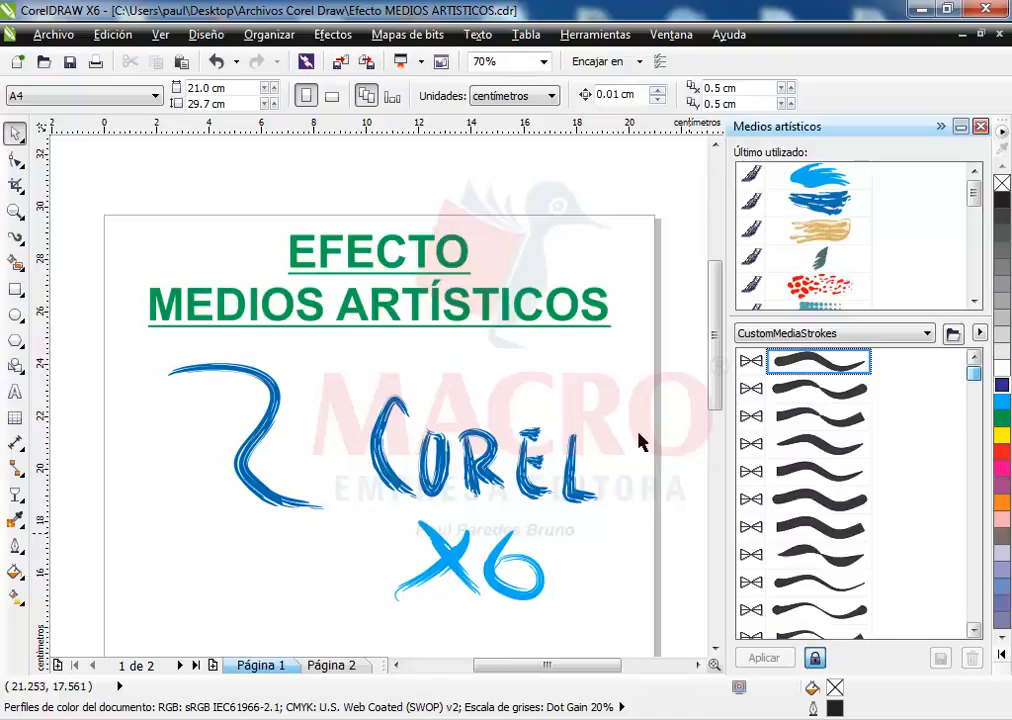
{"action": "left_click", "coordinate": [478, 473]}
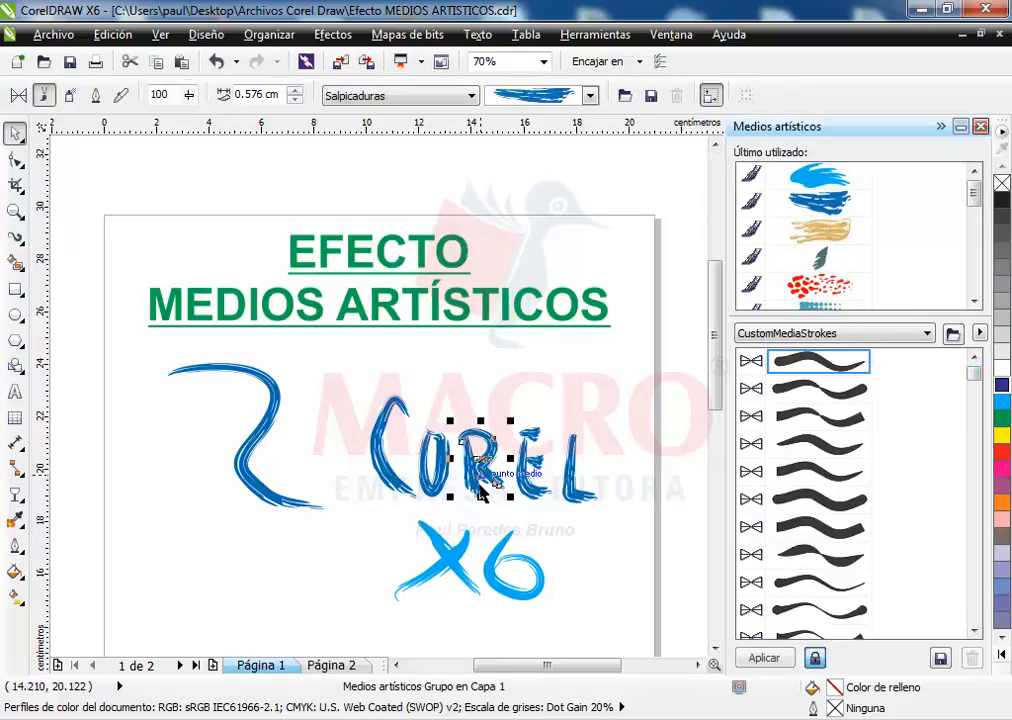
{"action": "left_click", "coordinate": [575, 415]}
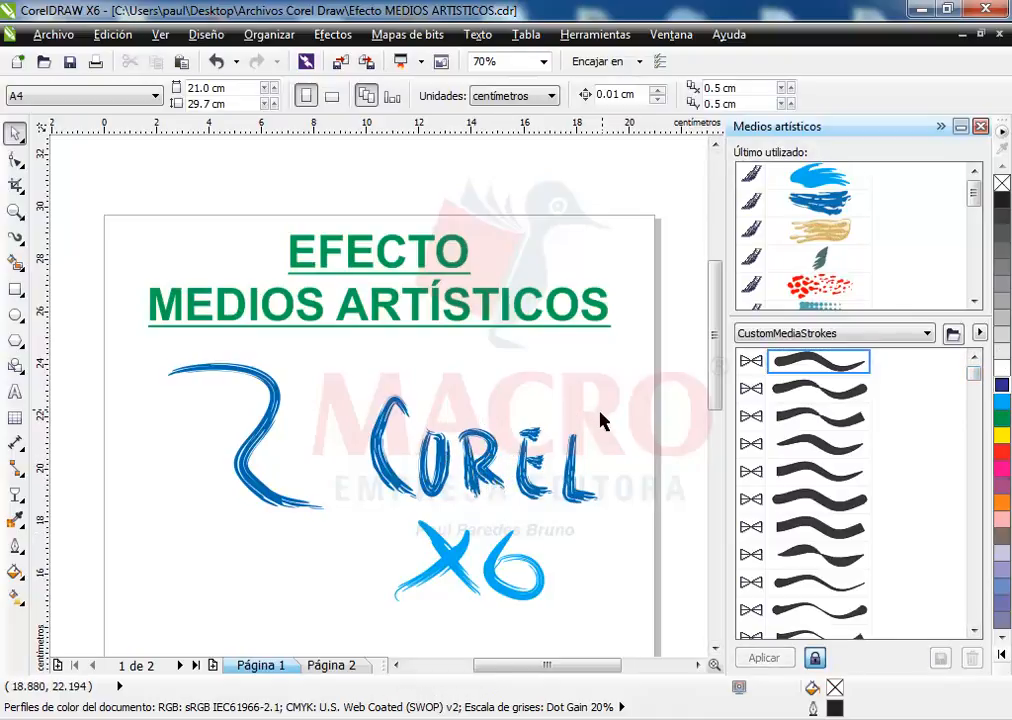
- Delete the S-shaped curve and draw a circle about 7 cm in diameter beside the COREL X6 lettering
{"action": "left_click", "coordinate": [278, 428]}
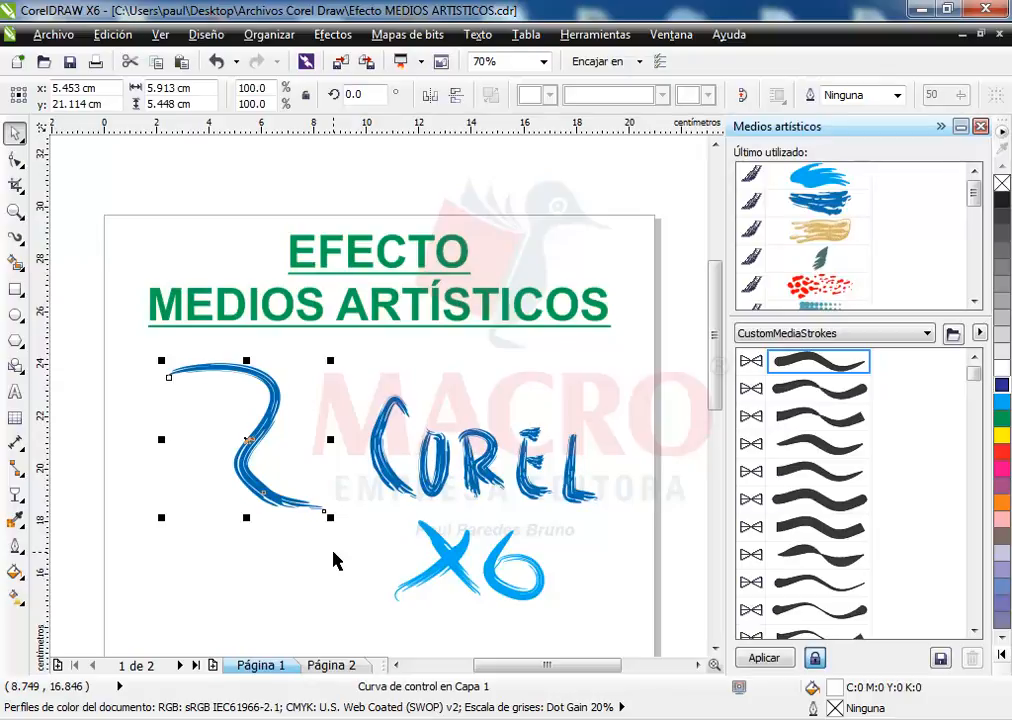
{"action": "key", "text": "Delete"}
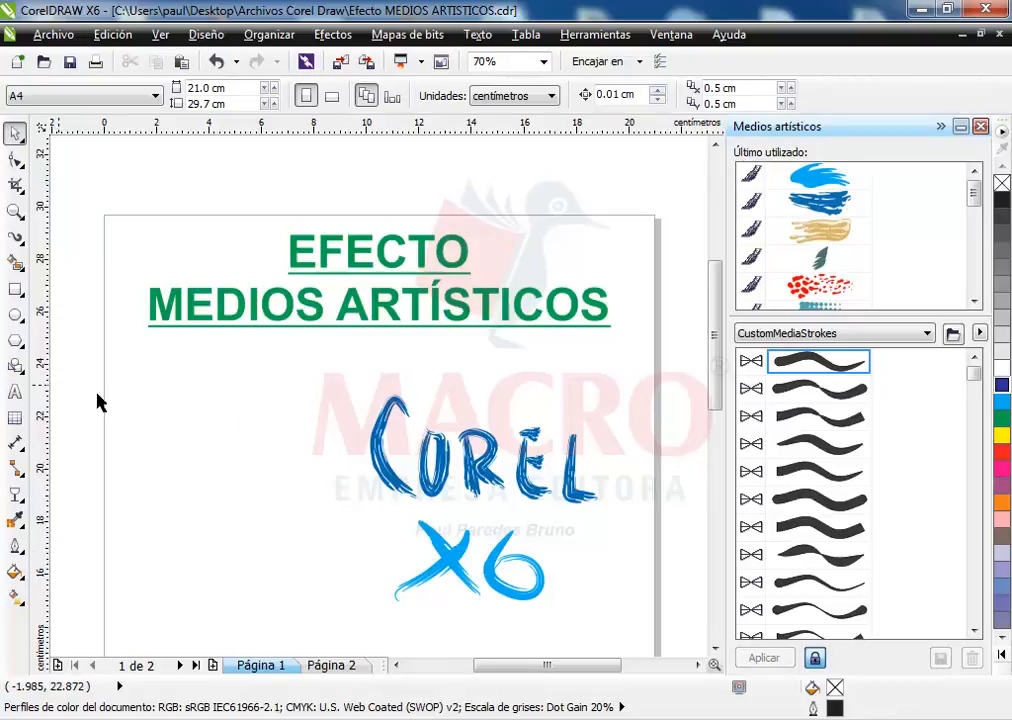
{"action": "left_click", "coordinate": [16, 314]}
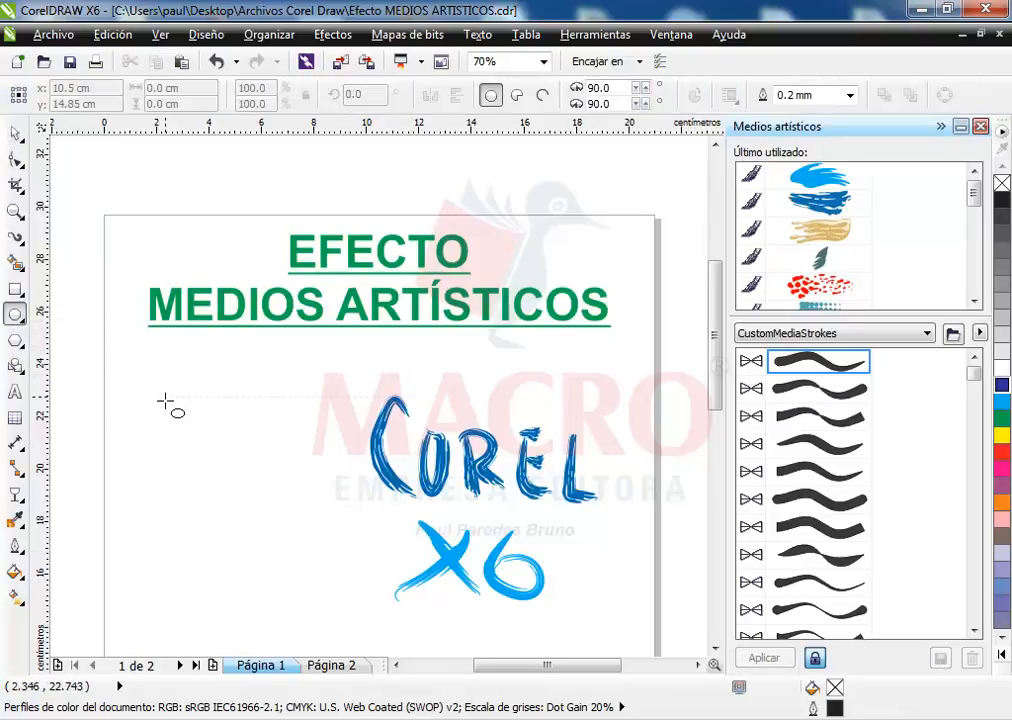
{"action": "left_click_drag", "start_coordinate": [151, 400], "coordinate": [304, 569]}
{"action": "left_click", "coordinate": [16, 133]}
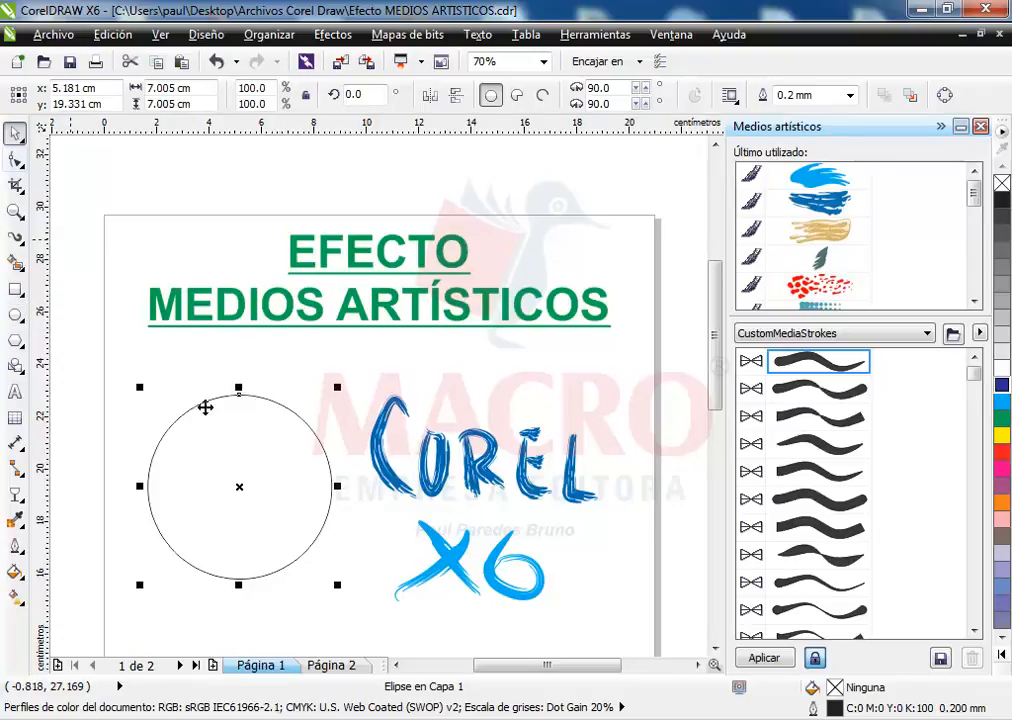
- Try the red splatter, dark blue and golden brushes on the circle
{"action": "left_click", "coordinate": [835, 291]}
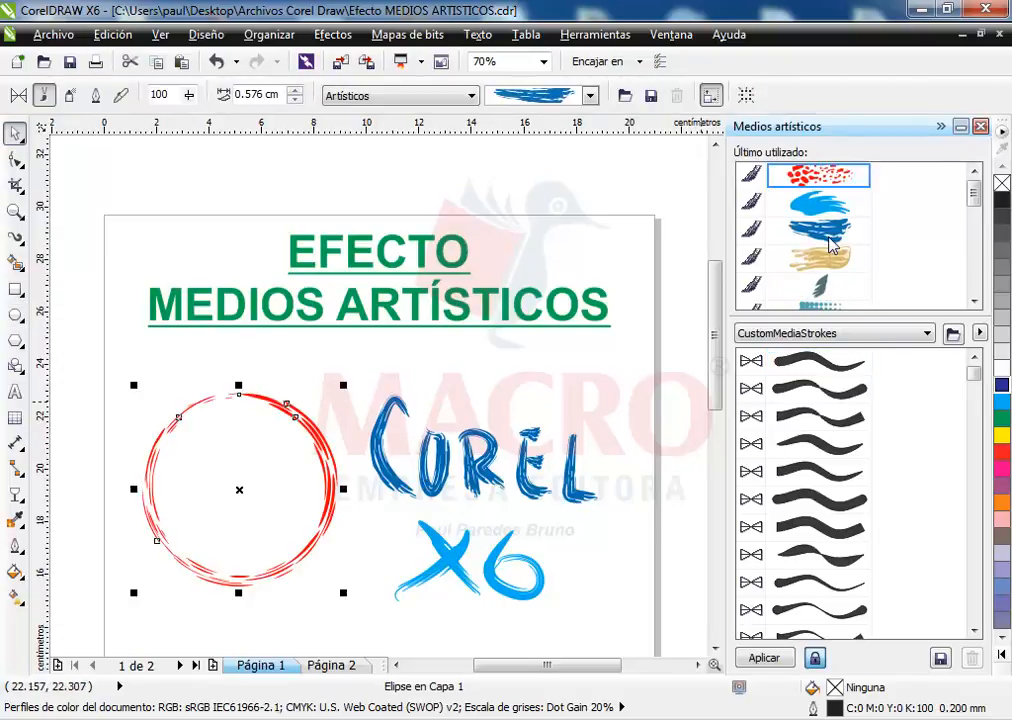
{"action": "left_click", "coordinate": [830, 232]}
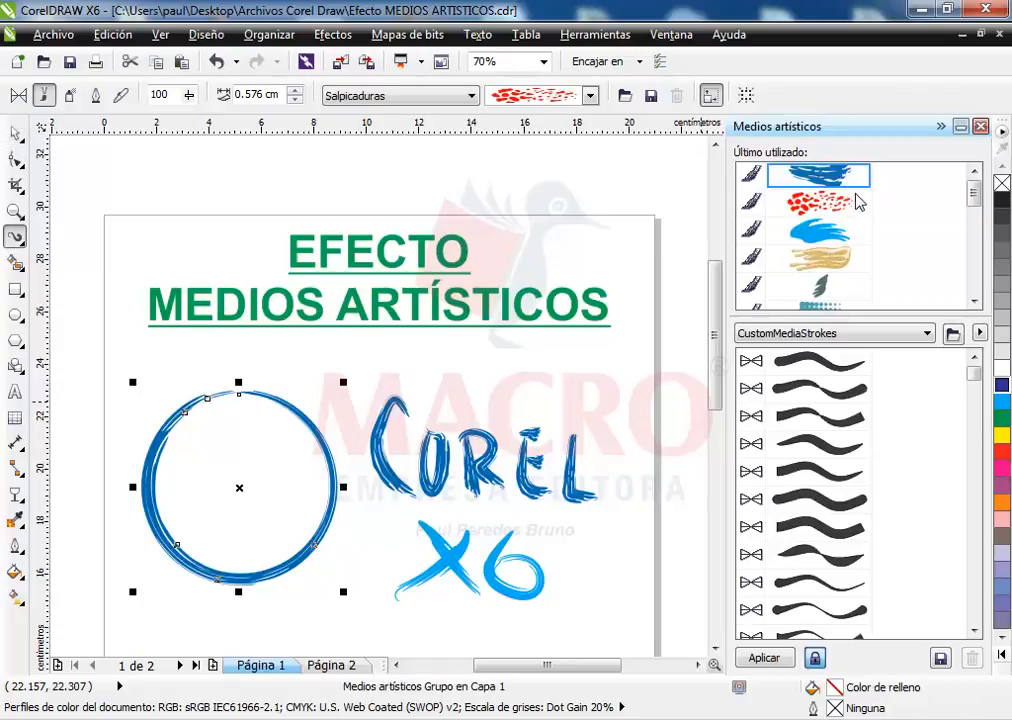
{"action": "left_click", "coordinate": [838, 212]}
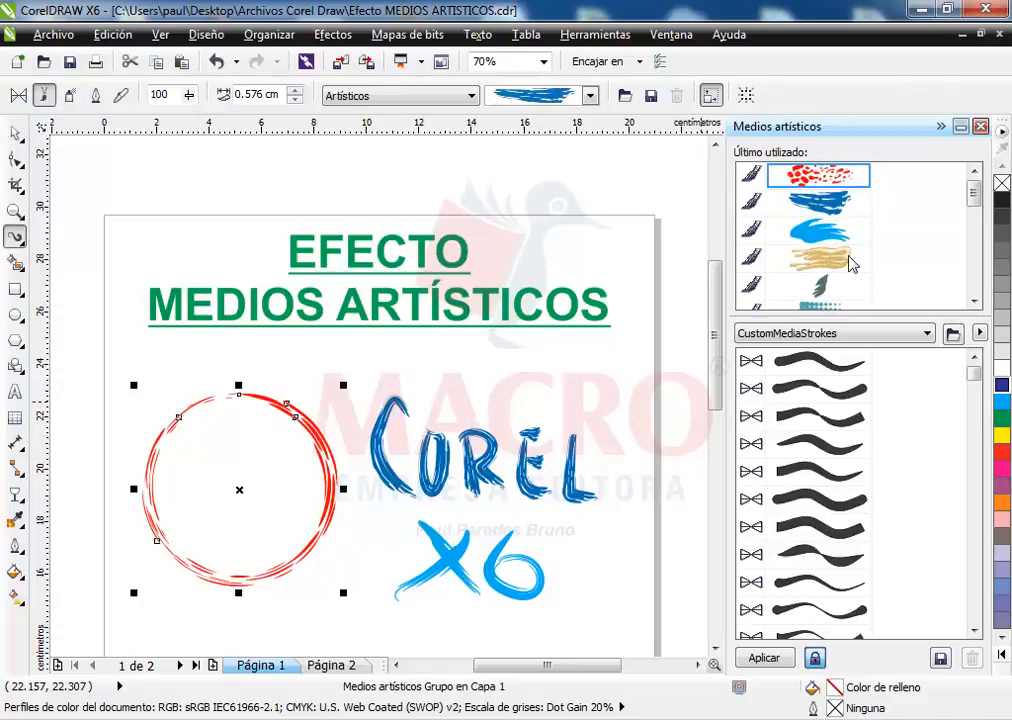
{"action": "left_click", "coordinate": [815, 260]}
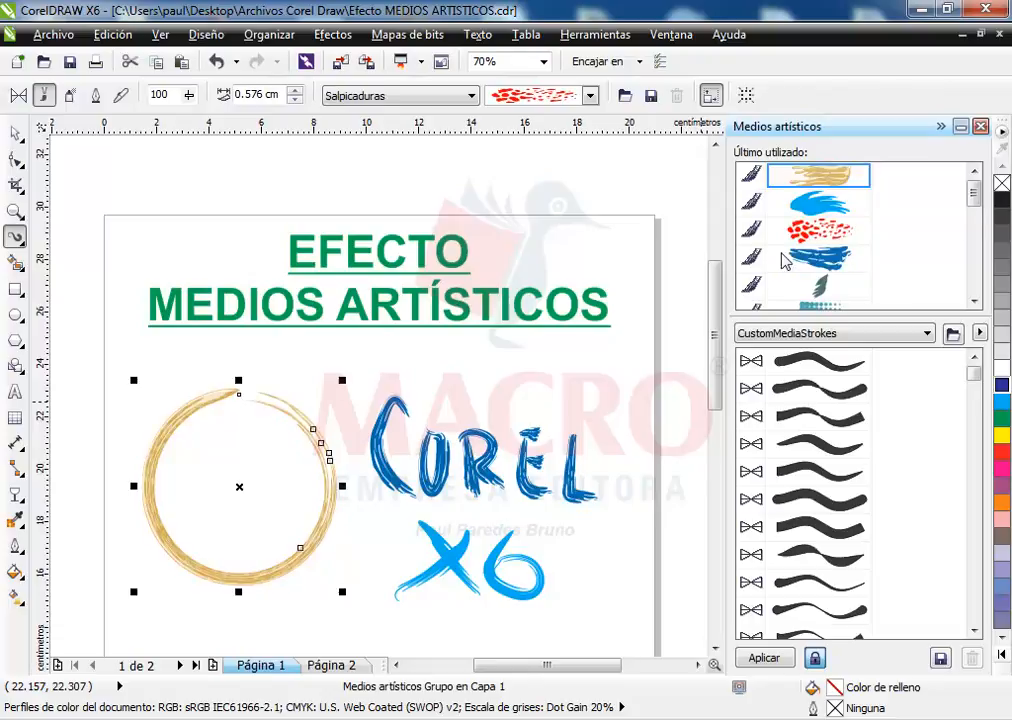
- Try the teal halftone brush on the circle and replace it with the black dotted brush
{"action": "left_click_drag", "start_coordinate": [972, 202], "coordinate": [980, 293]}
{"action": "mouse_move", "coordinate": [977, 298]}
{"action": "left_mouse_down"}
{"action": "mouse_move", "coordinate": [954, 168]}
{"action": "mouse_move", "coordinate": [961, 253]}
{"action": "mouse_move", "coordinate": [963, 230]}
{"action": "left_mouse_up"}
{"action": "left_click", "coordinate": [822, 203]}
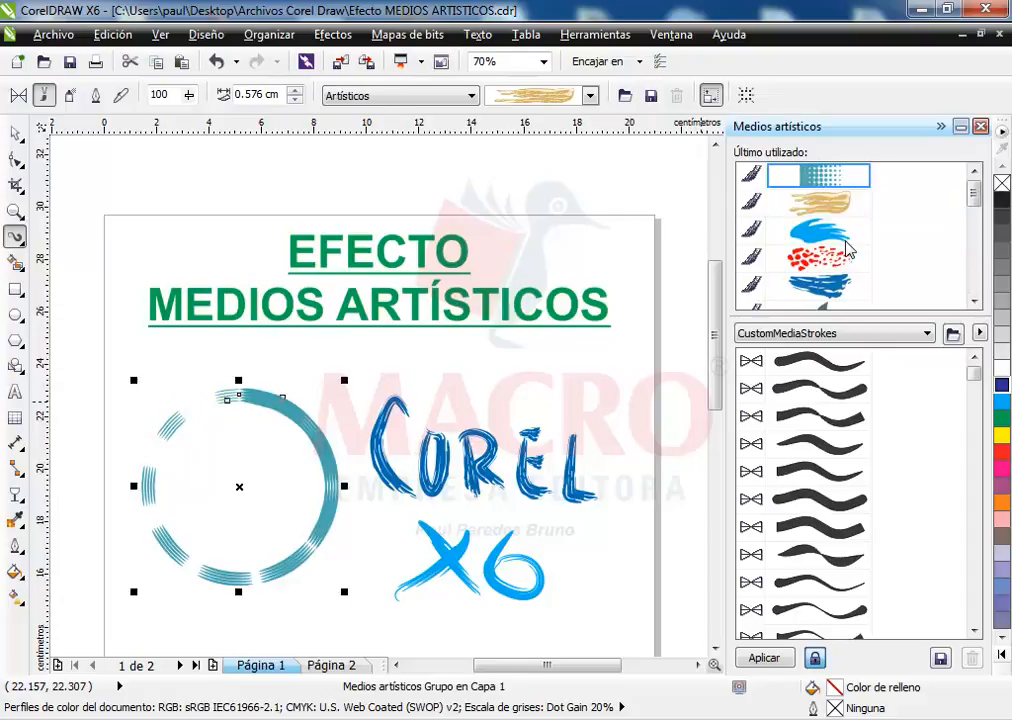
{"action": "left_click", "coordinate": [975, 302]}
{"action": "left_click", "coordinate": [818, 262]}
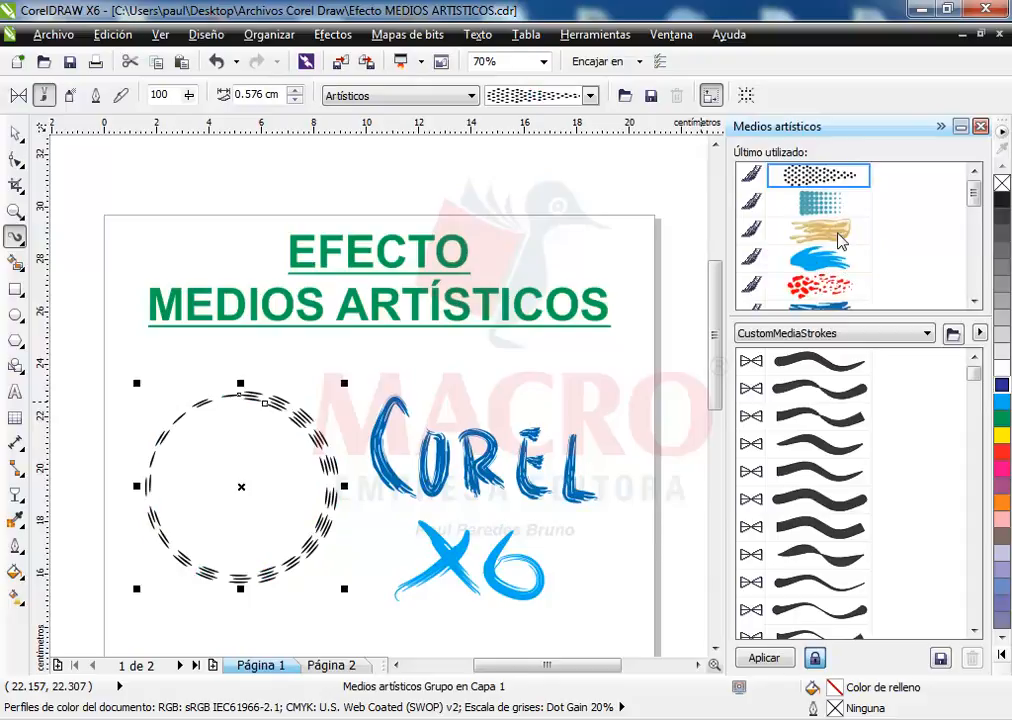
- Find the saved COREL X6 brush in the CustomMediaStrokes list and deselect the circle
{"action": "mouse_move", "coordinate": [974, 379]}
{"action": "left_mouse_down"}
{"action": "mouse_move", "coordinate": [965, 430]}
{"action": "mouse_move", "coordinate": [990, 520]}
{"action": "left_mouse_up"}
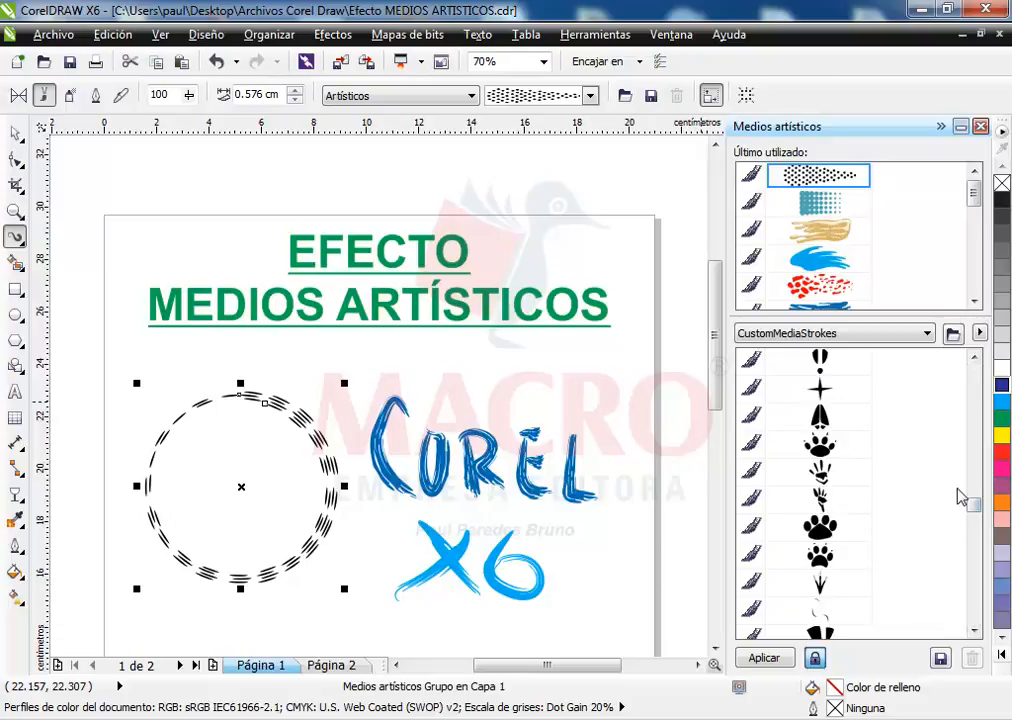
{"action": "mouse_move", "coordinate": [976, 514]}
{"action": "left_mouse_down"}
{"action": "mouse_move", "coordinate": [976, 592]}
{"action": "mouse_move", "coordinate": [976, 535]}
{"action": "left_mouse_up"}
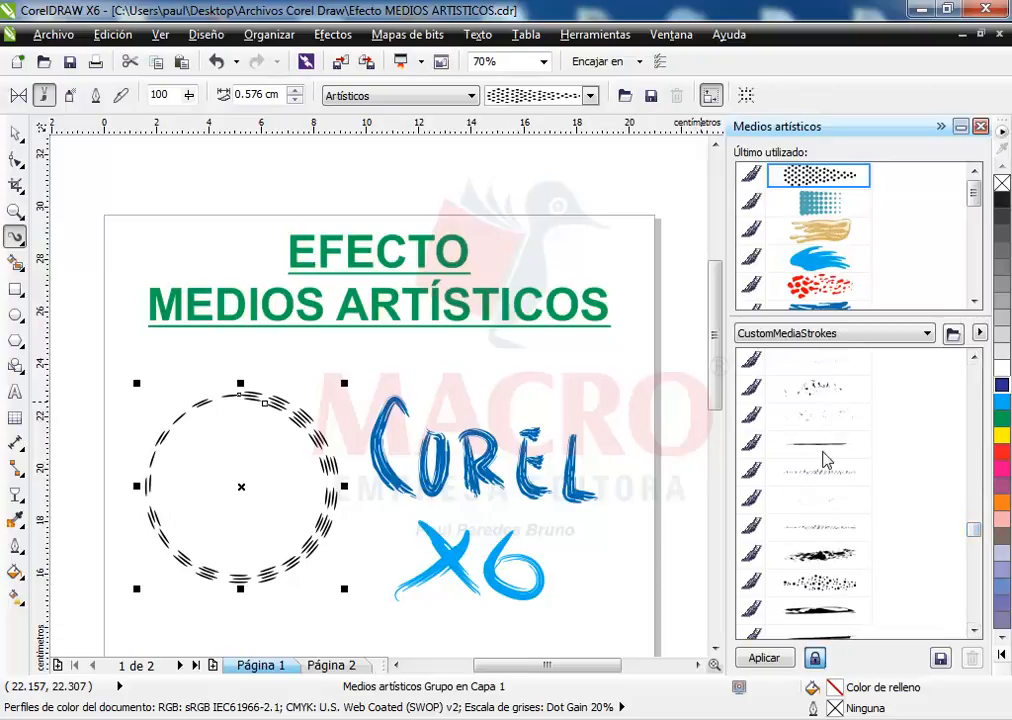
{"action": "left_click", "coordinate": [974, 633]}
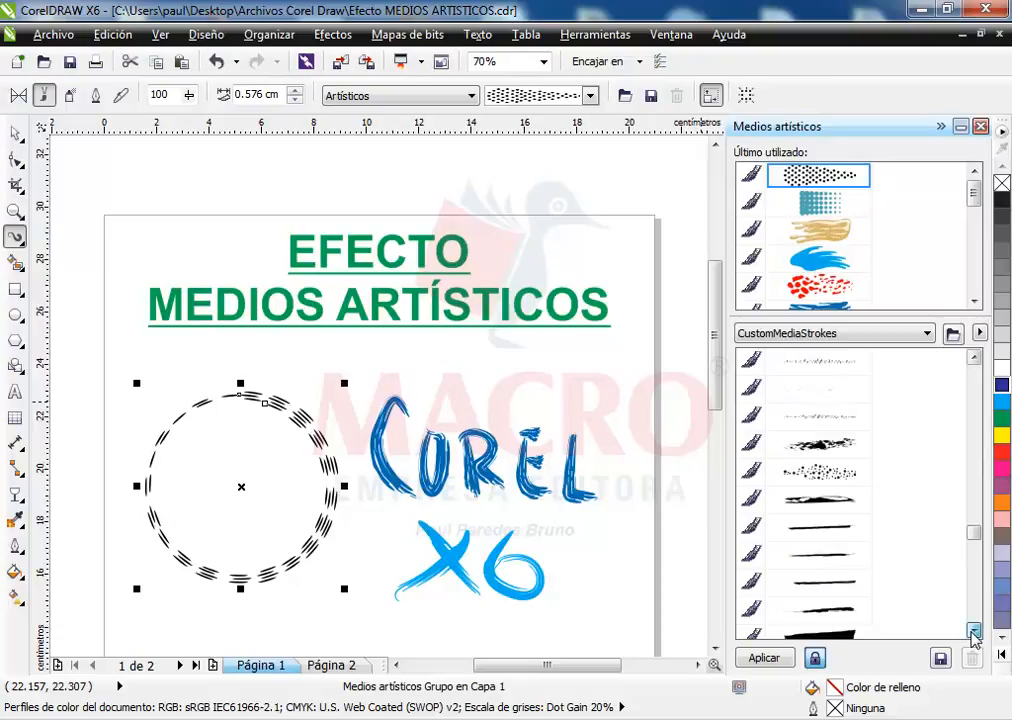
{"action": "left_click", "coordinate": [974, 633]}
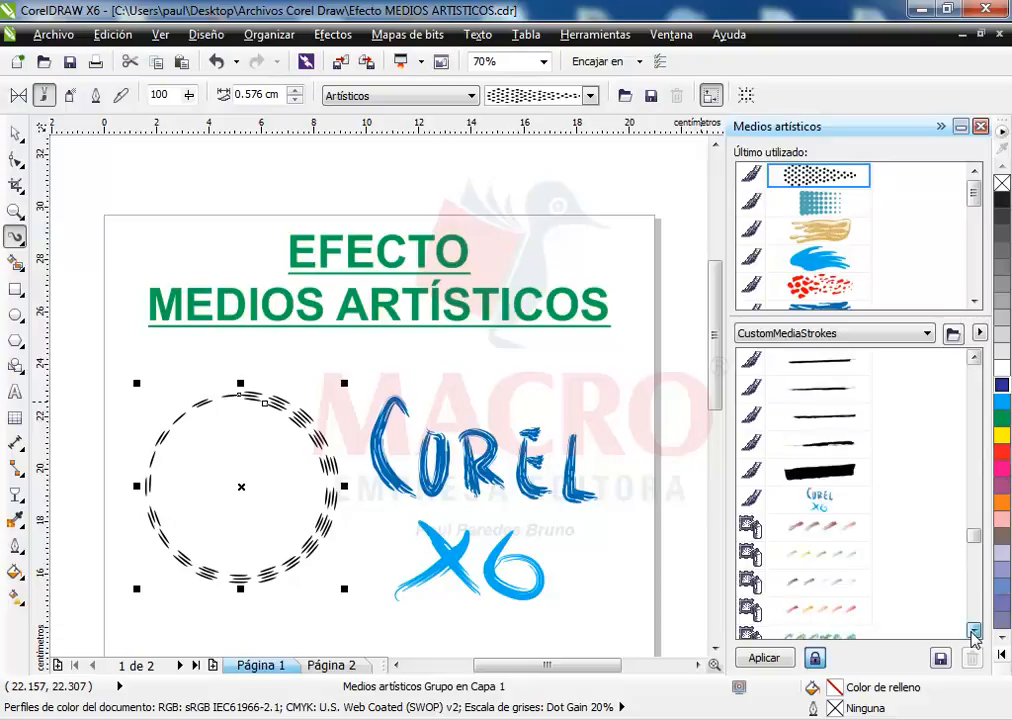
{"action": "left_click", "coordinate": [974, 360]}
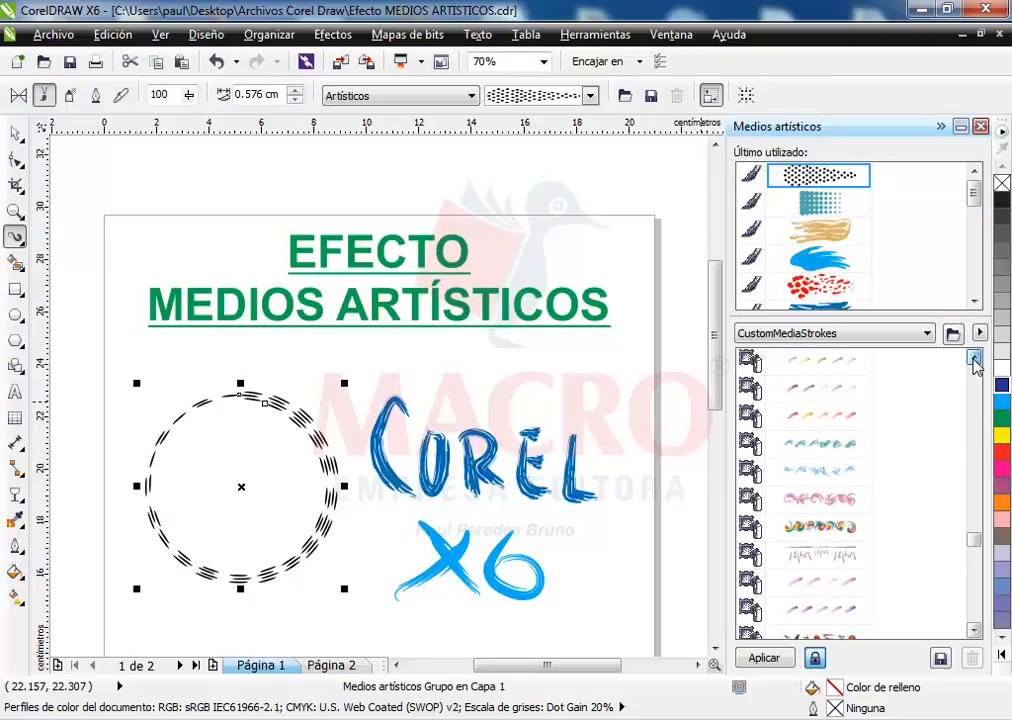
{"action": "left_click", "coordinate": [974, 360]}
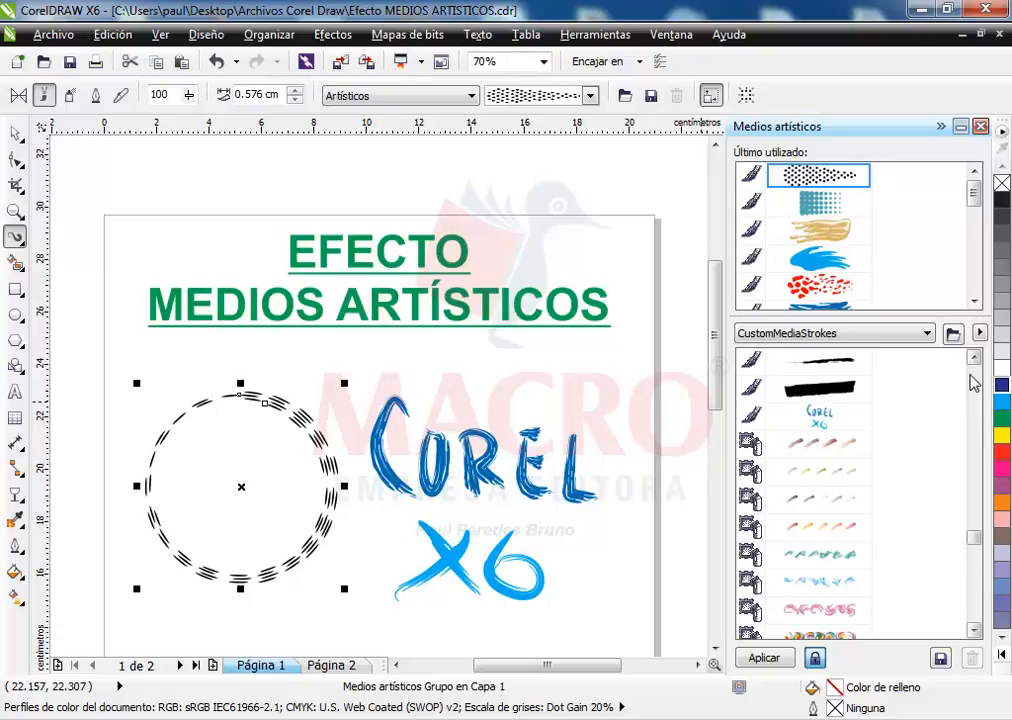
{"action": "left_click", "coordinate": [12, 134]}
{"action": "left_click", "coordinate": [621, 391]}
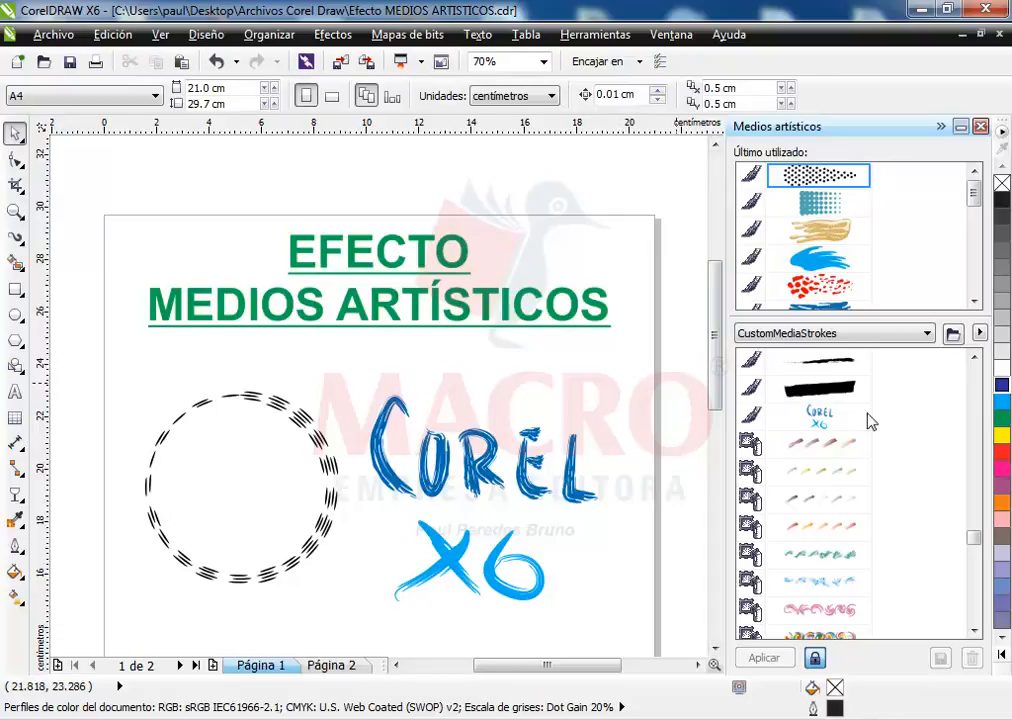
- Pick the saved COREL X6 brush from the stroke list and draw a wavy freehand Artistic Media curve above the title
{"action": "scroll", "coordinate": [850, 421], "scroll_direction": "up", "scroll_amount": 10}
{"action": "left_click", "coordinate": [838, 418]}
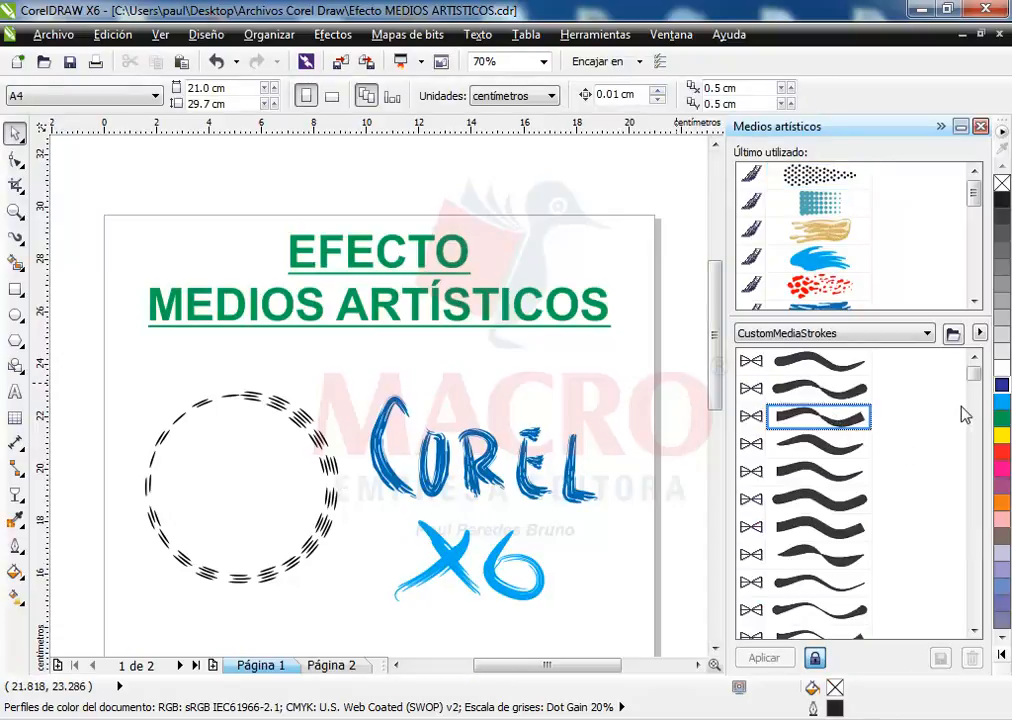
{"action": "scroll", "coordinate": [982, 400], "scroll_direction": "down", "scroll_amount": 10}
{"action": "left_click_drag", "start_coordinate": [985, 442], "coordinate": [1000, 548]}
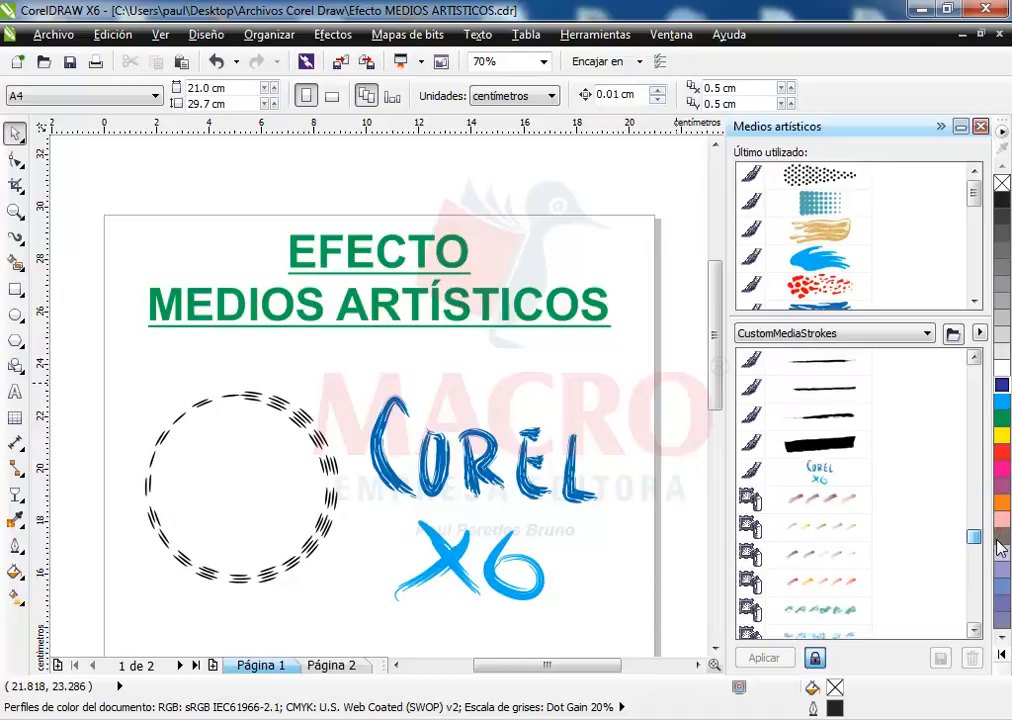
{"action": "left_click", "coordinate": [840, 486]}
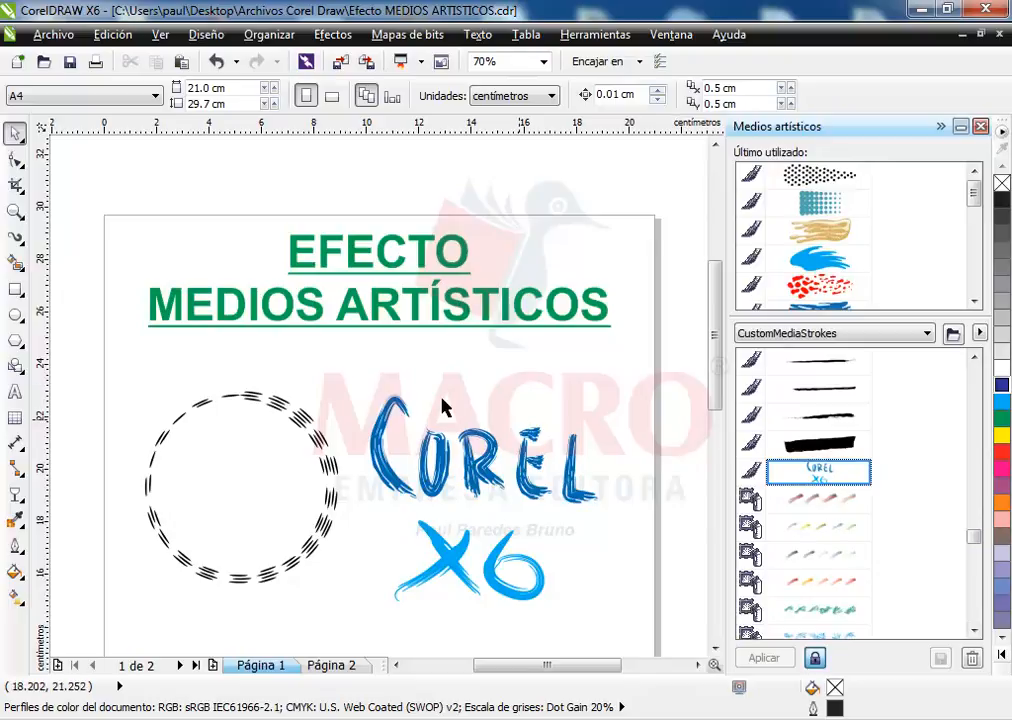
{"action": "left_click", "coordinate": [15, 240]}
{"action": "mouse_move", "coordinate": [170, 167]}
{"action": "left_mouse_down"}
{"action": "mouse_move", "coordinate": [271, 158]}
{"action": "mouse_move", "coordinate": [290, 195]}
{"action": "mouse_move", "coordinate": [414, 212]}
{"action": "left_mouse_up"}
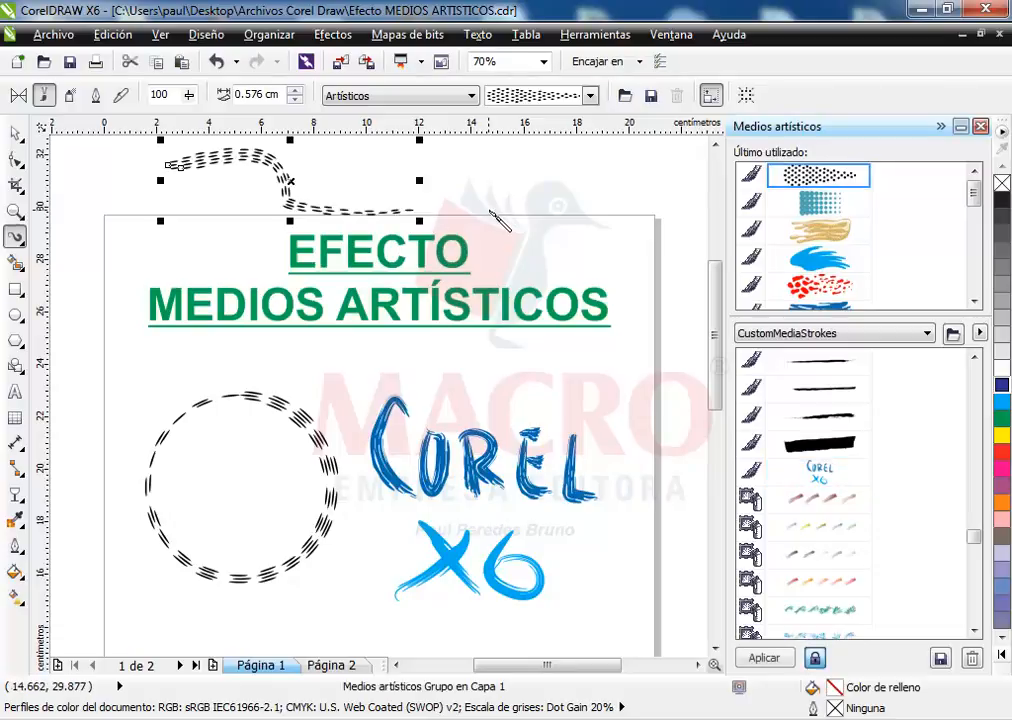
- Apply the saved COREL X6 brush to the wavy curve and draw a straight horizontal stroke about 7 cm long above it
{"action": "left_click", "coordinate": [790, 468]}
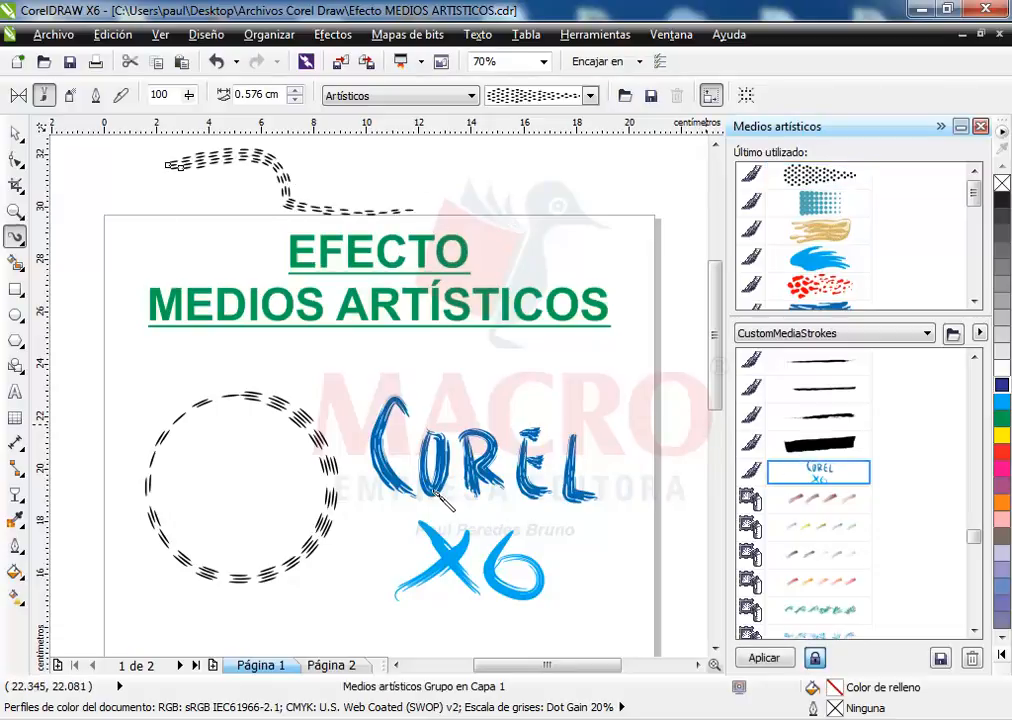
{"action": "left_click", "coordinate": [714, 144]}
{"action": "left_click", "coordinate": [714, 144]}
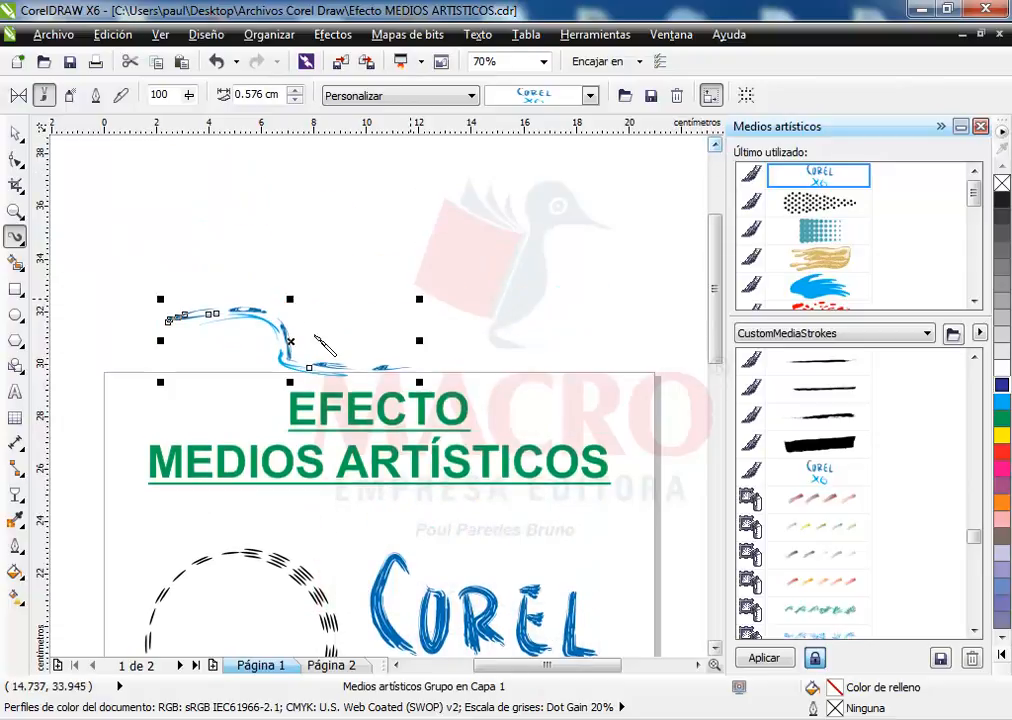
{"action": "left_click_drag", "start_coordinate": [267, 223], "coordinate": [456, 223]}
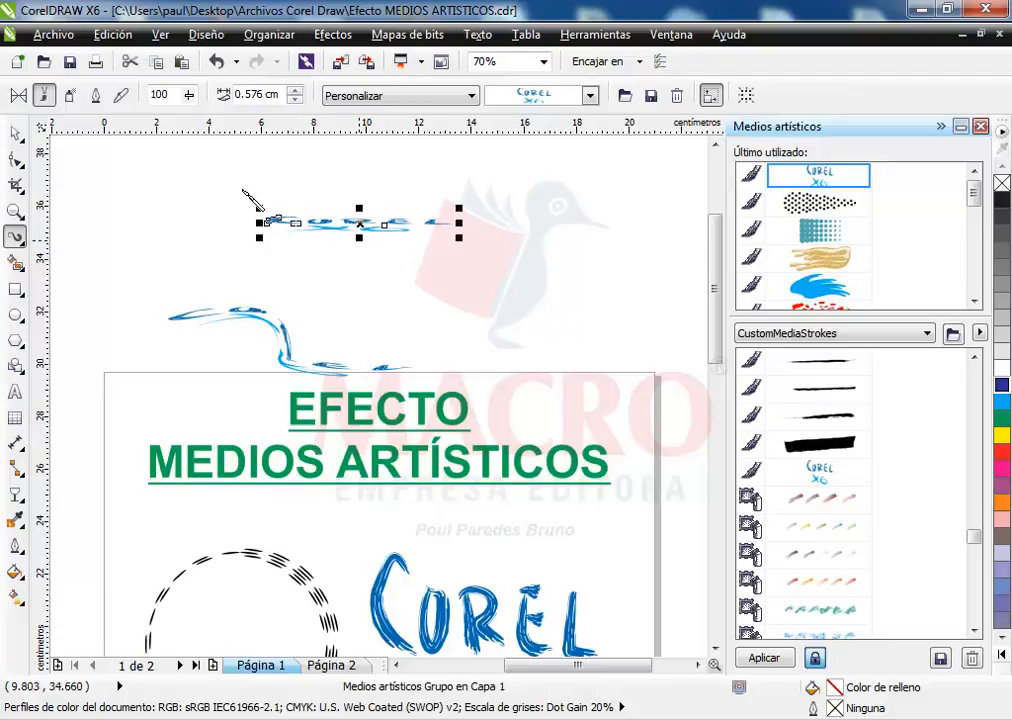
- Stretch the straight COREL X6 stroke vertically, narrow it slightly and move it right, clear of the wavy curve
{"action": "left_click", "coordinate": [15, 135]}
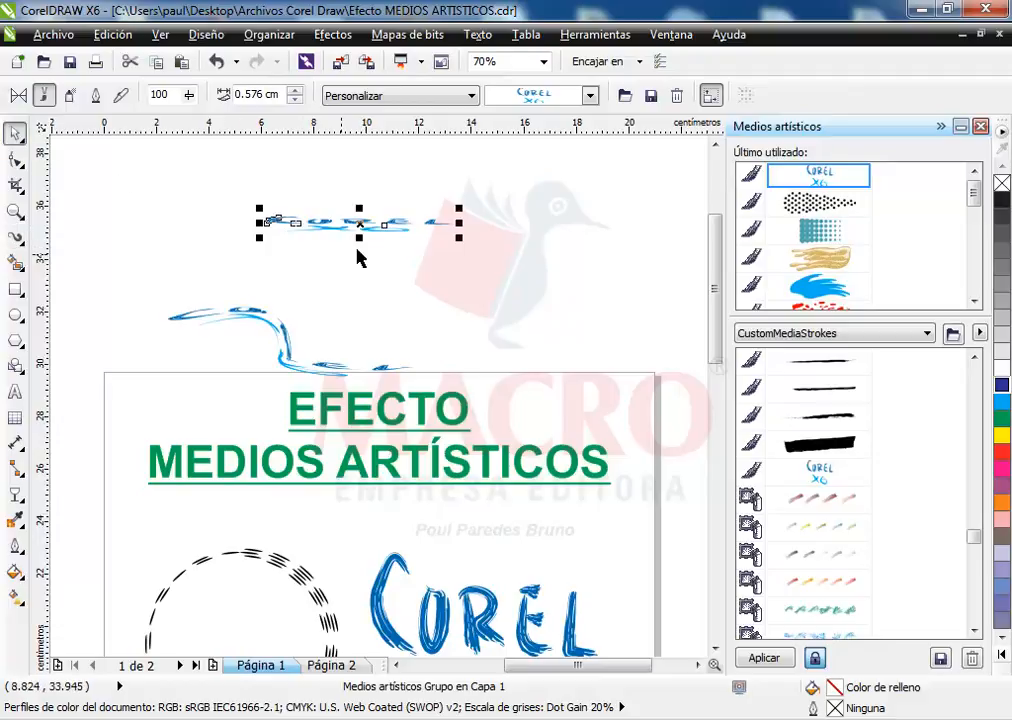
{"action": "left_click_drag", "start_coordinate": [359, 236], "coordinate": [359, 313]}
{"action": "left_click_drag", "start_coordinate": [361, 196], "coordinate": [361, 185]}
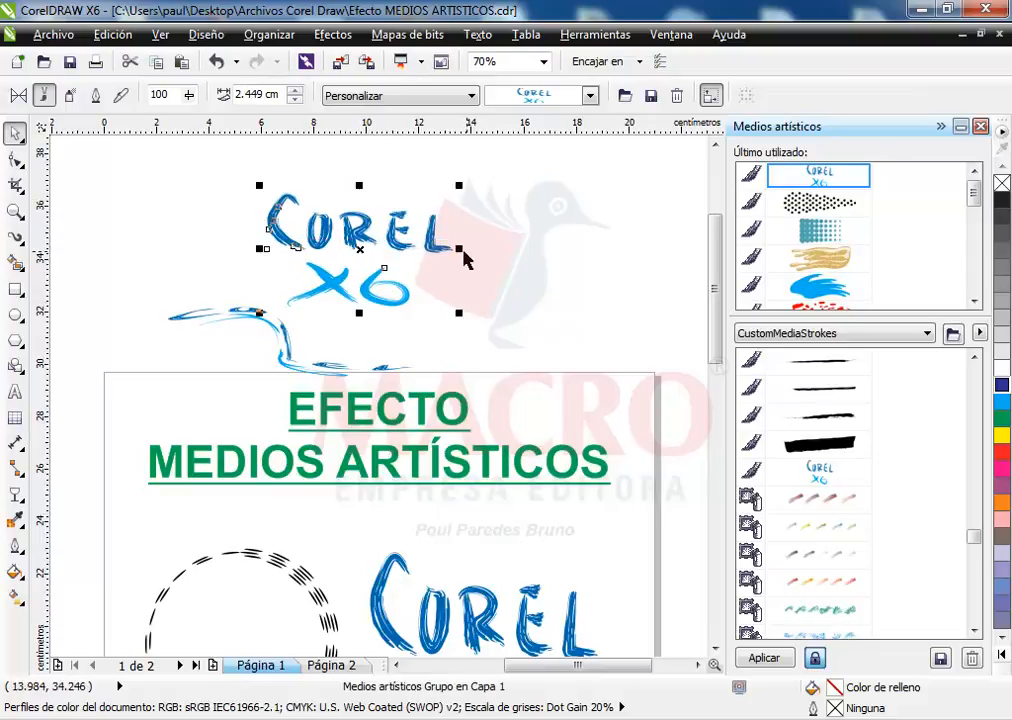
{"action": "left_click_drag", "start_coordinate": [459, 249], "coordinate": [416, 248]}
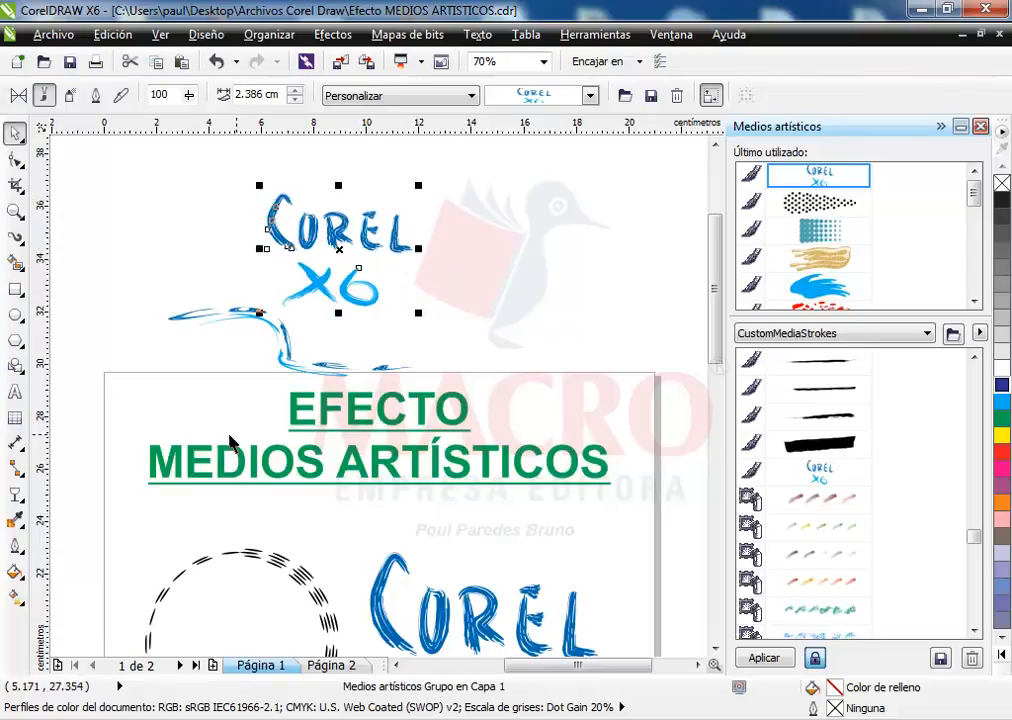
{"action": "left_click_drag", "start_coordinate": [283, 188], "coordinate": [437, 229]}
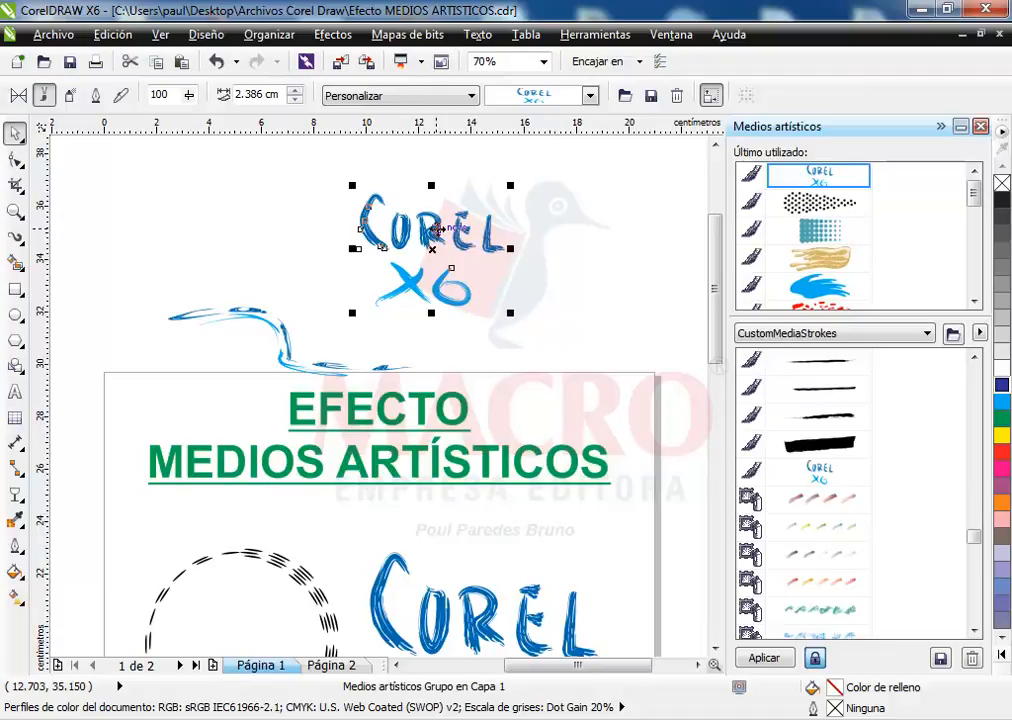
- Stretch the wavy COREL X6 curve to about 10.2 by 4.6 cm and delete it
{"action": "left_click", "coordinate": [280, 338]}
{"action": "left_click_drag", "start_coordinate": [288, 312], "coordinate": [288, 228]}
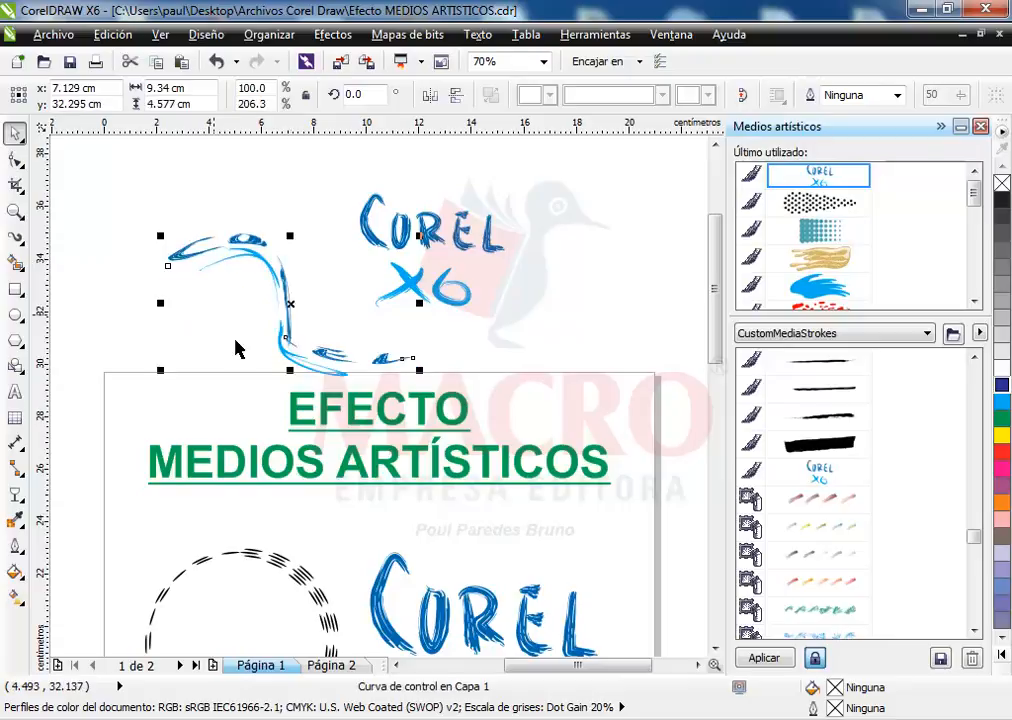
{"action": "left_click_drag", "start_coordinate": [160, 304], "coordinate": [136, 303]}
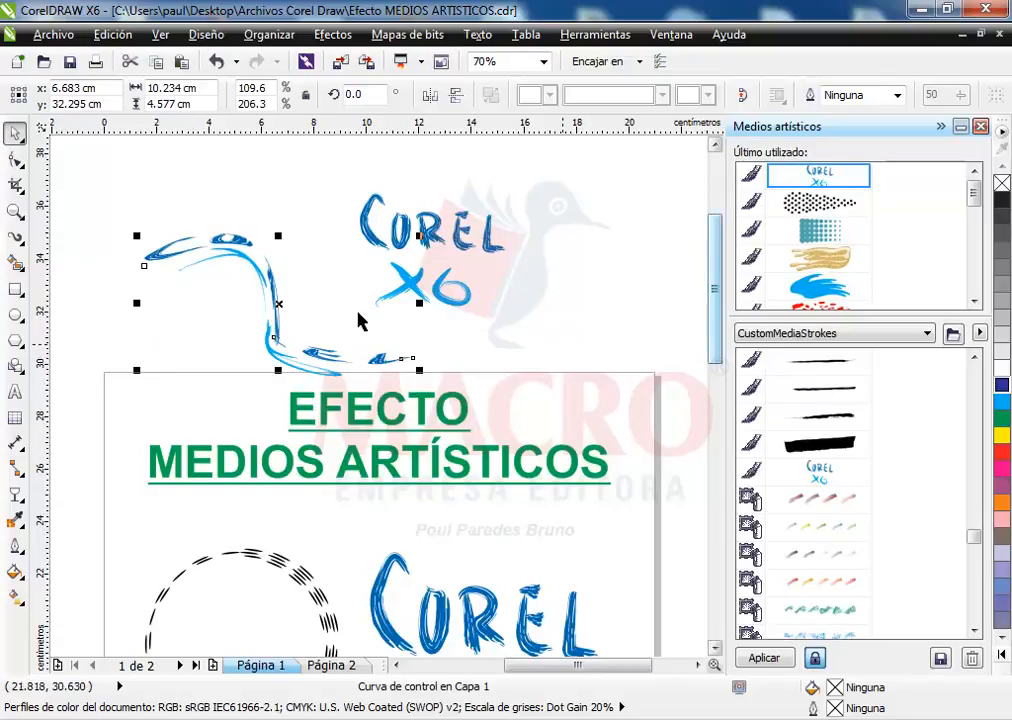
{"action": "key", "text": "Delete"}
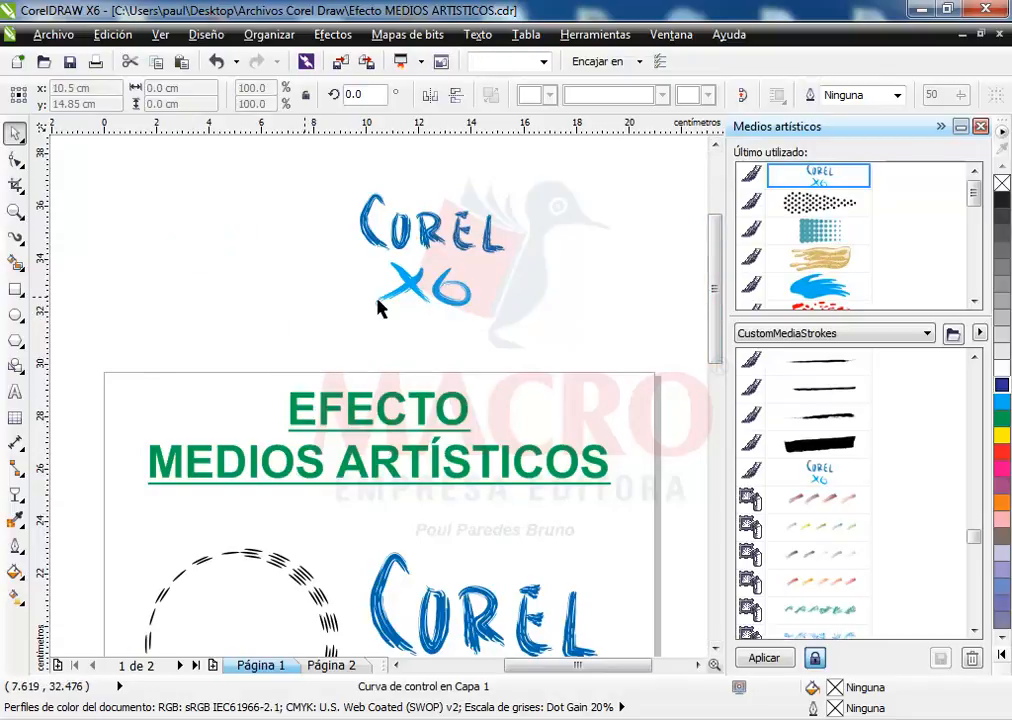
- Move the small COREL X6 lettering from above the title onto page 2, below and left of the LIBRERIA DELTA logo
{"action": "left_click", "coordinate": [417, 288]}
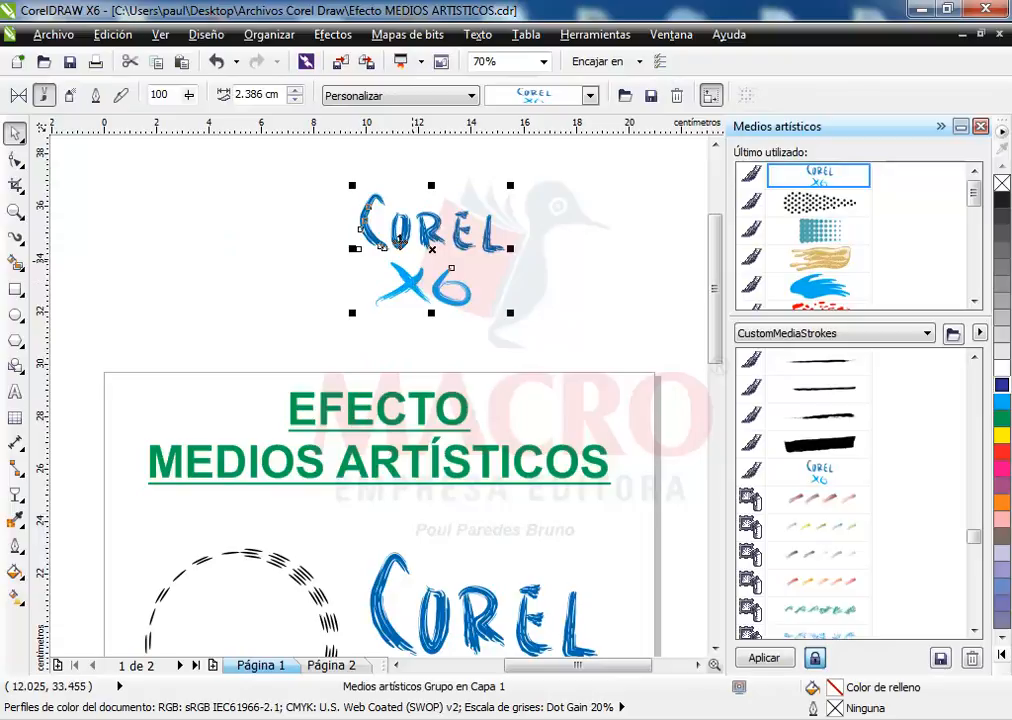
{"action": "left_click_drag", "start_coordinate": [398, 234], "coordinate": [262, 269]}
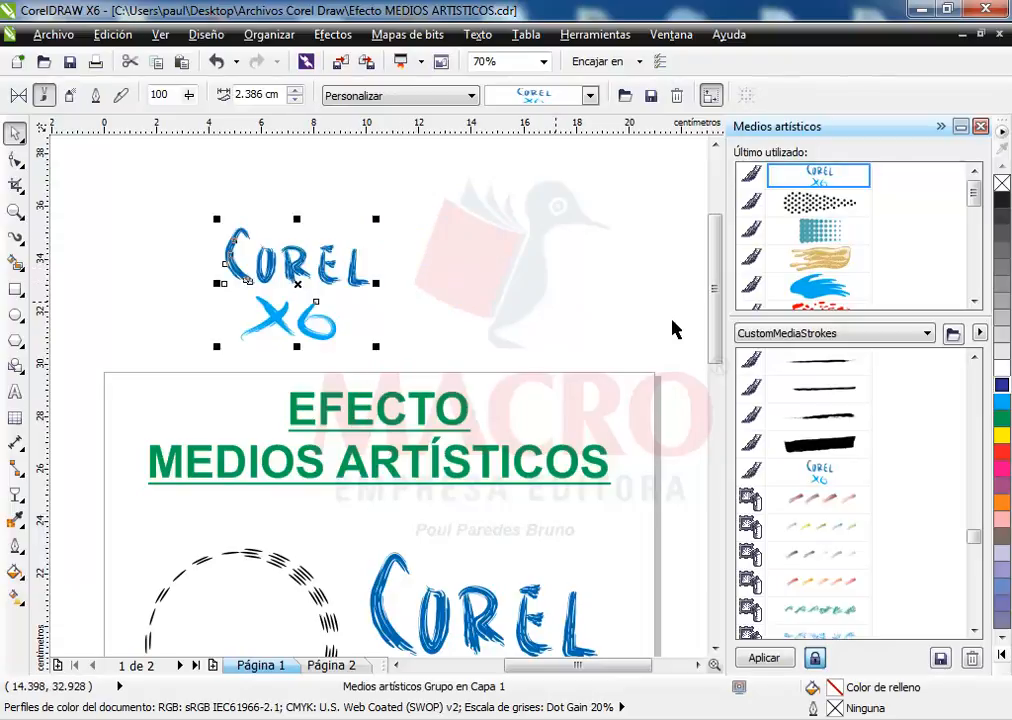
{"action": "left_click_drag", "start_coordinate": [714, 347], "coordinate": [718, 452]}
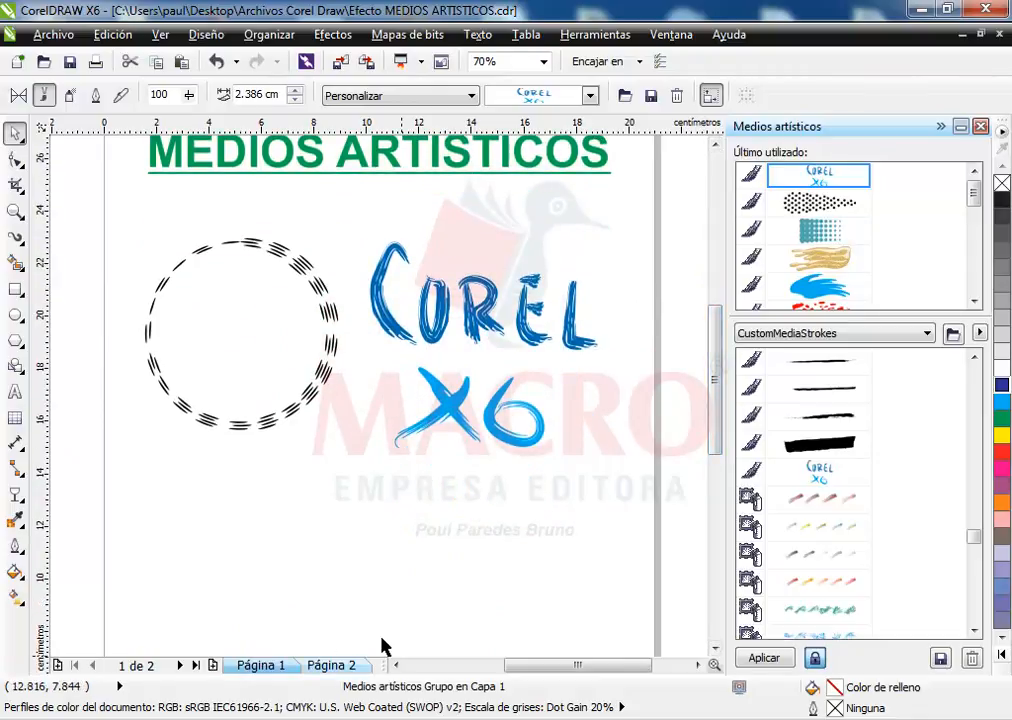
{"action": "scroll", "coordinate": [718, 420], "scroll_direction": "up", "scroll_amount": 2}
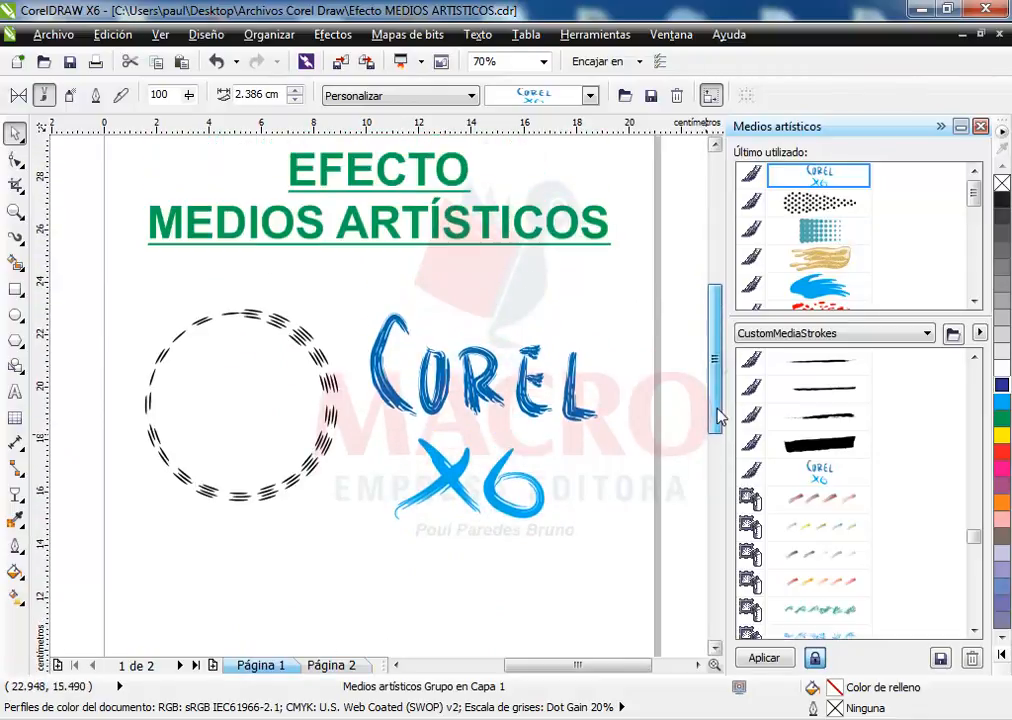
{"action": "left_click", "coordinate": [345, 665]}
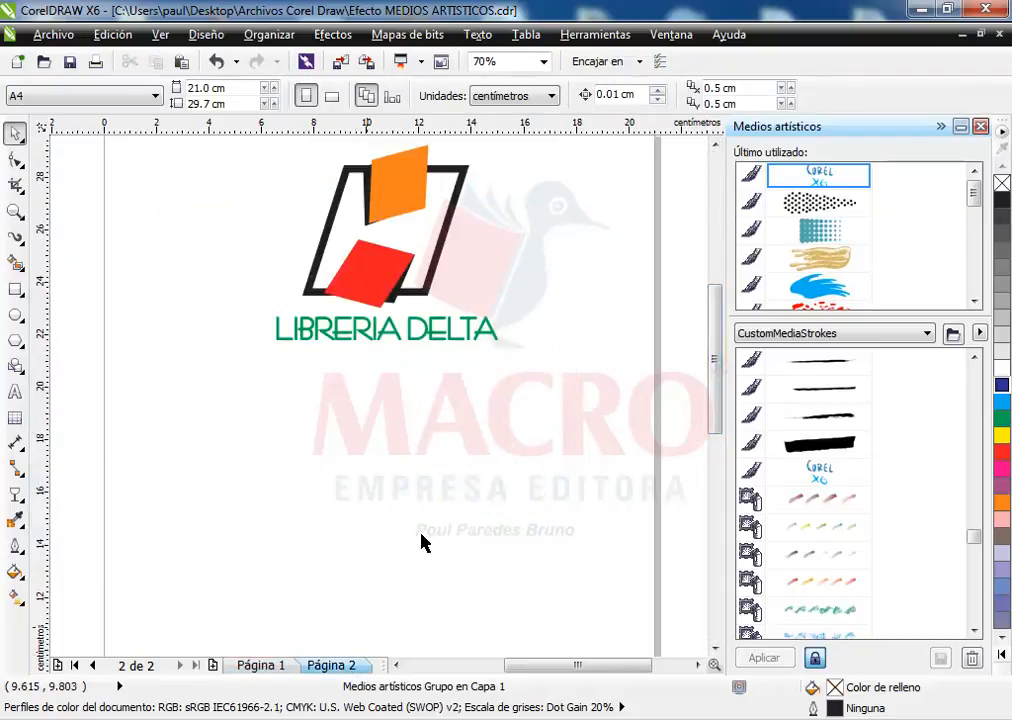
{"action": "scroll", "coordinate": [690, 155], "scroll_direction": "up", "scroll_amount": 3}
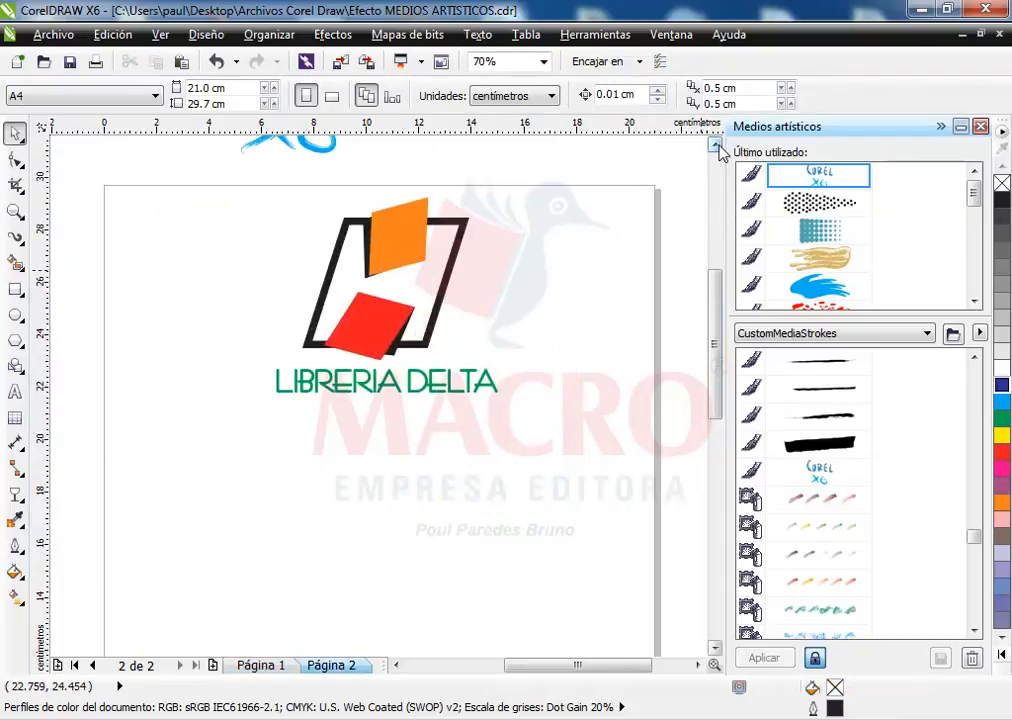
{"action": "left_click", "coordinate": [320, 205]}
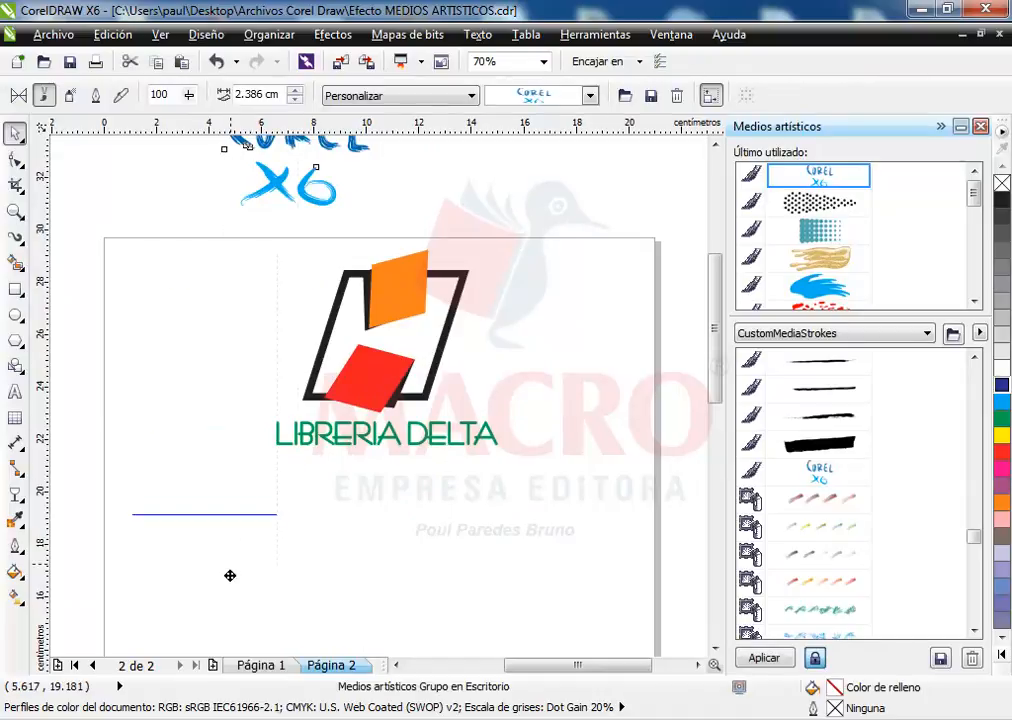
{"action": "left_click_drag", "start_coordinate": [232, 538], "coordinate": [230, 582]}
{"action": "left_click_drag", "start_coordinate": [207, 508], "coordinate": [289, 480]}
- Select the LIBRERIA DELTA logo group and try the recently used dark blue brush on it
{"action": "left_click", "coordinate": [336, 438]}
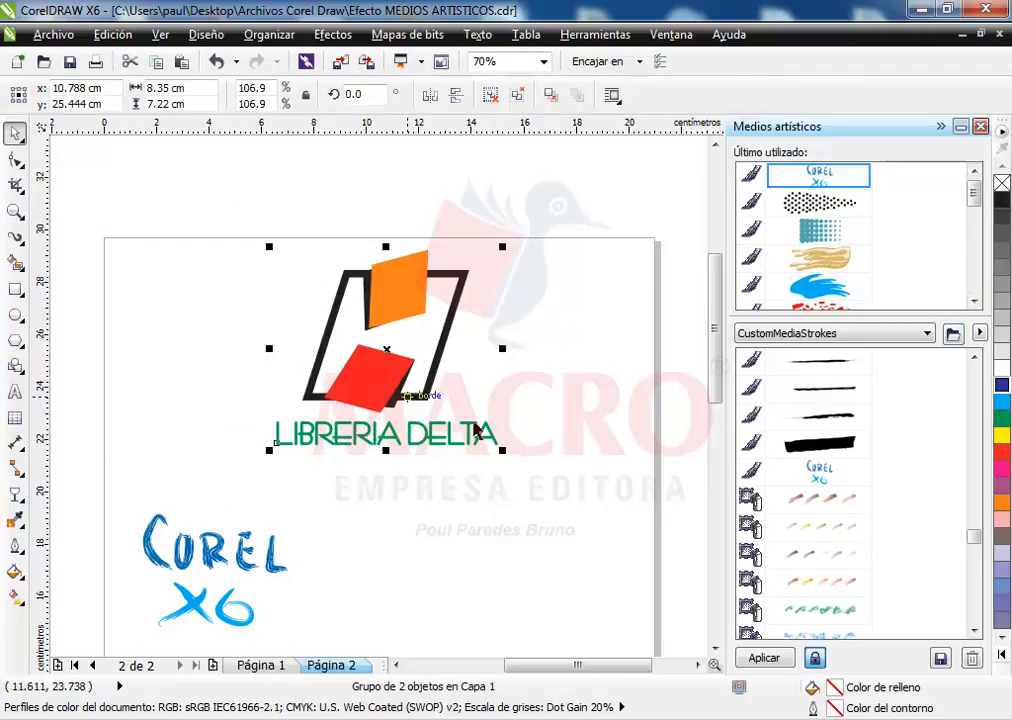
{"action": "left_click", "coordinate": [395, 413]}
{"action": "left_click", "coordinate": [388, 413]}
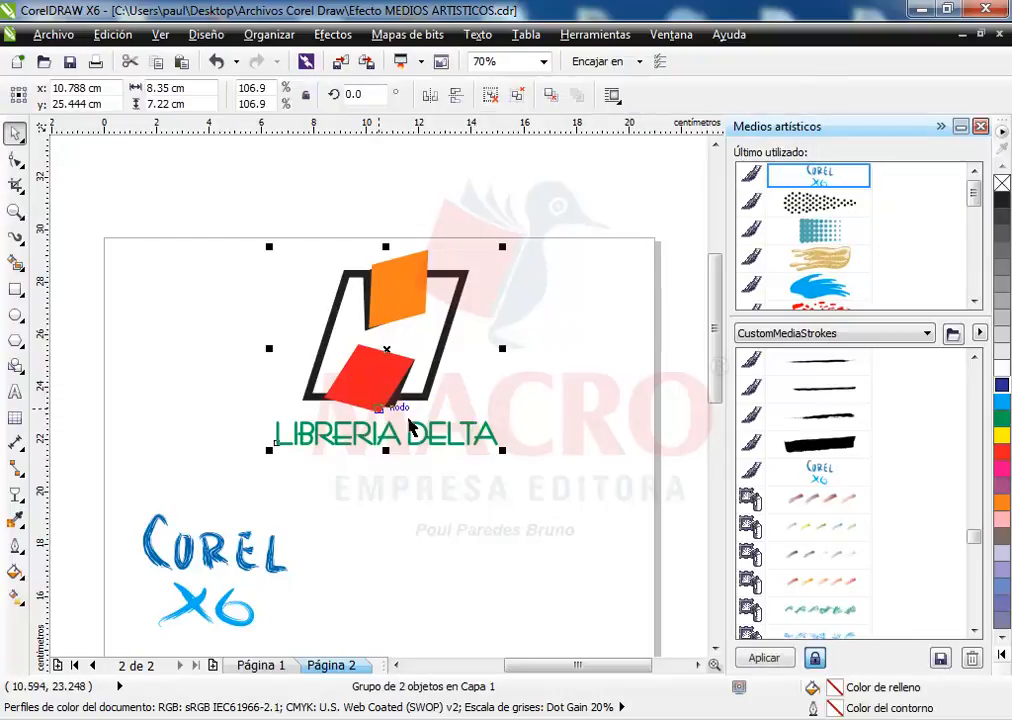
{"action": "left_click", "coordinate": [974, 301]}
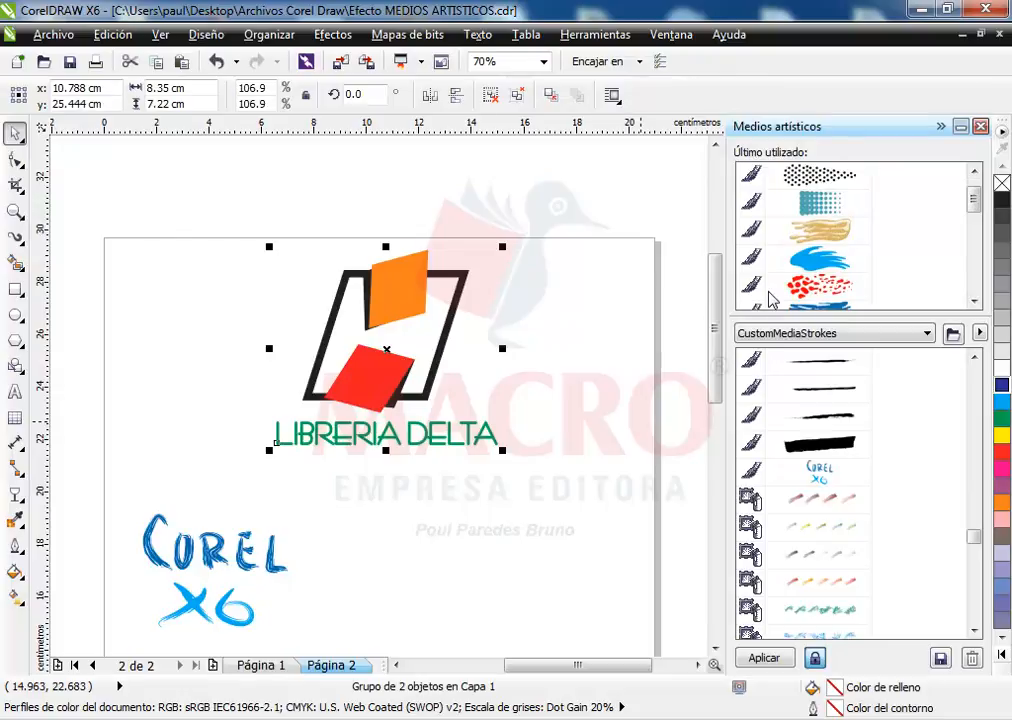
{"action": "left_click", "coordinate": [974, 301]}
{"action": "left_click", "coordinate": [818, 286]}
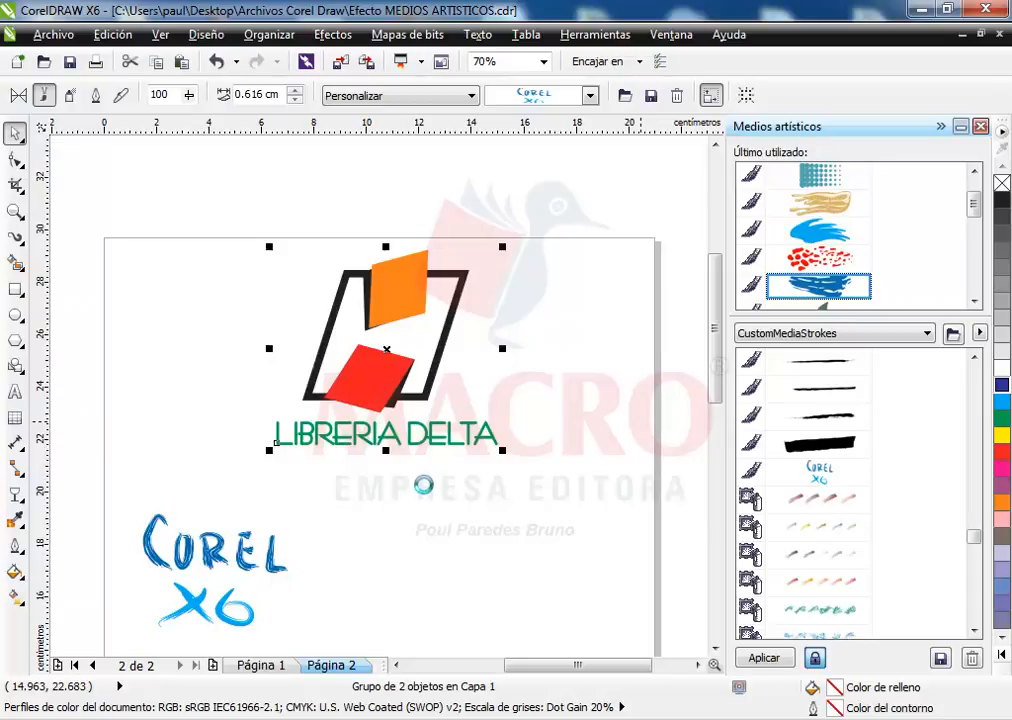
{"action": "key", "text": "i"}
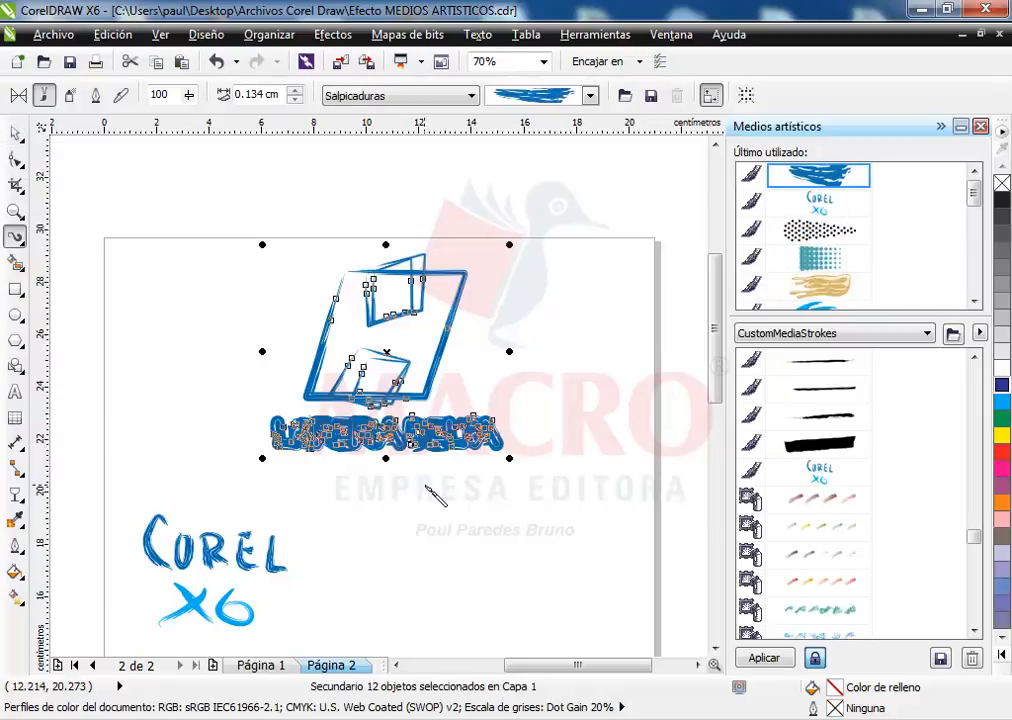
- Deselect the logo to inspect the dark blue strokes, reselect it and undo the brush
{"action": "left_click", "coordinate": [15, 132]}
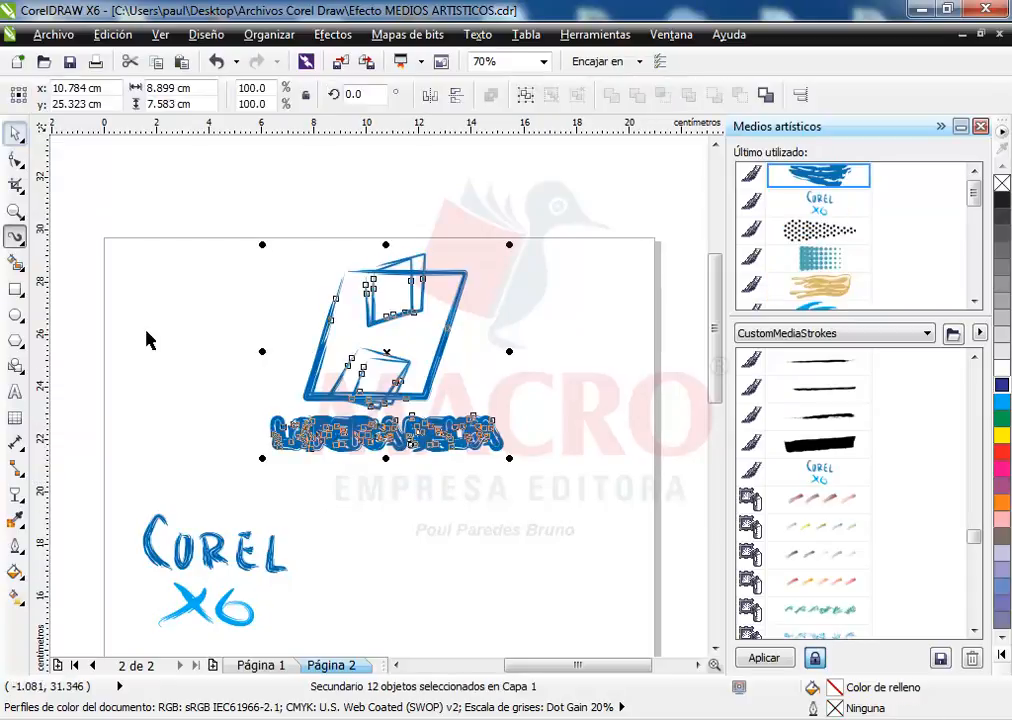
{"action": "left_click", "coordinate": [148, 346]}
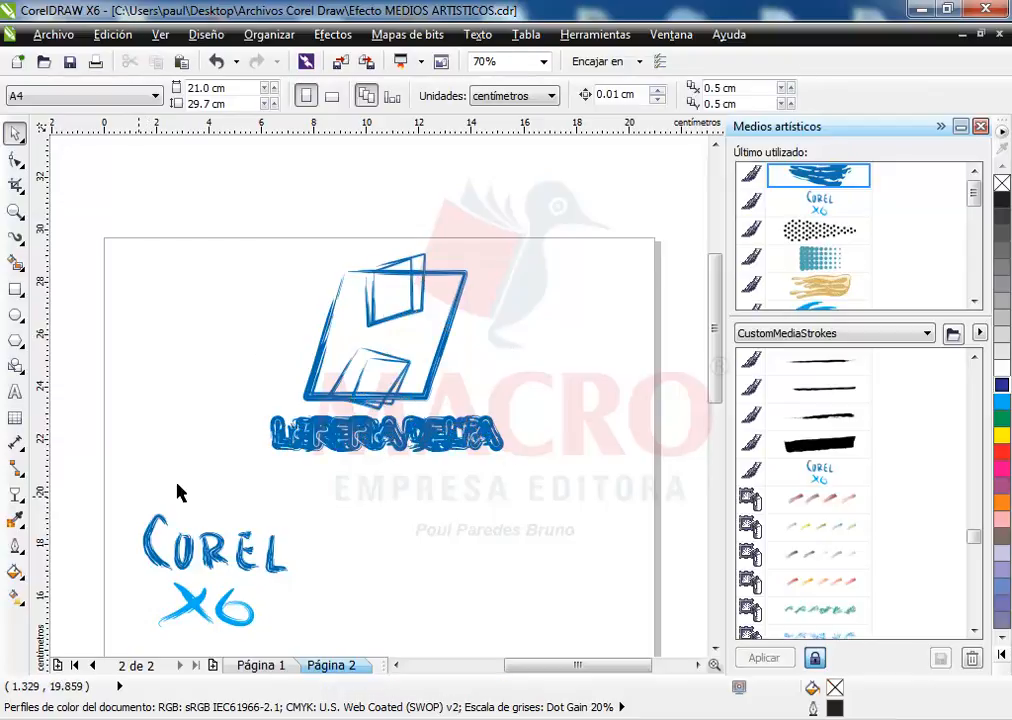
{"action": "left_click", "coordinate": [303, 448]}
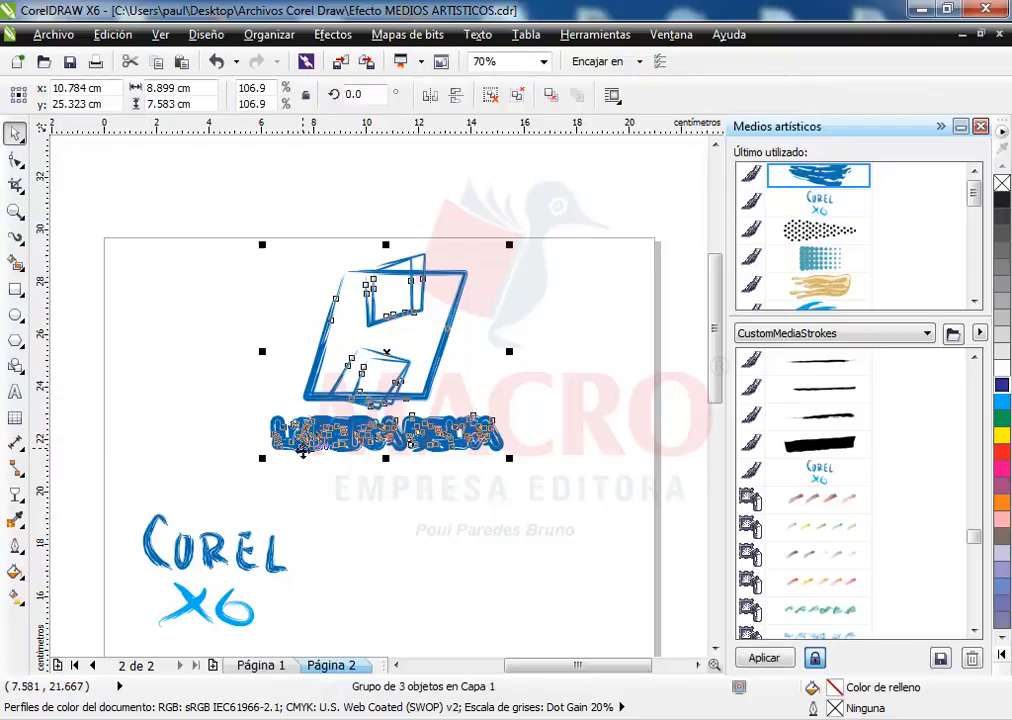
{"action": "left_click", "coordinate": [216, 61]}
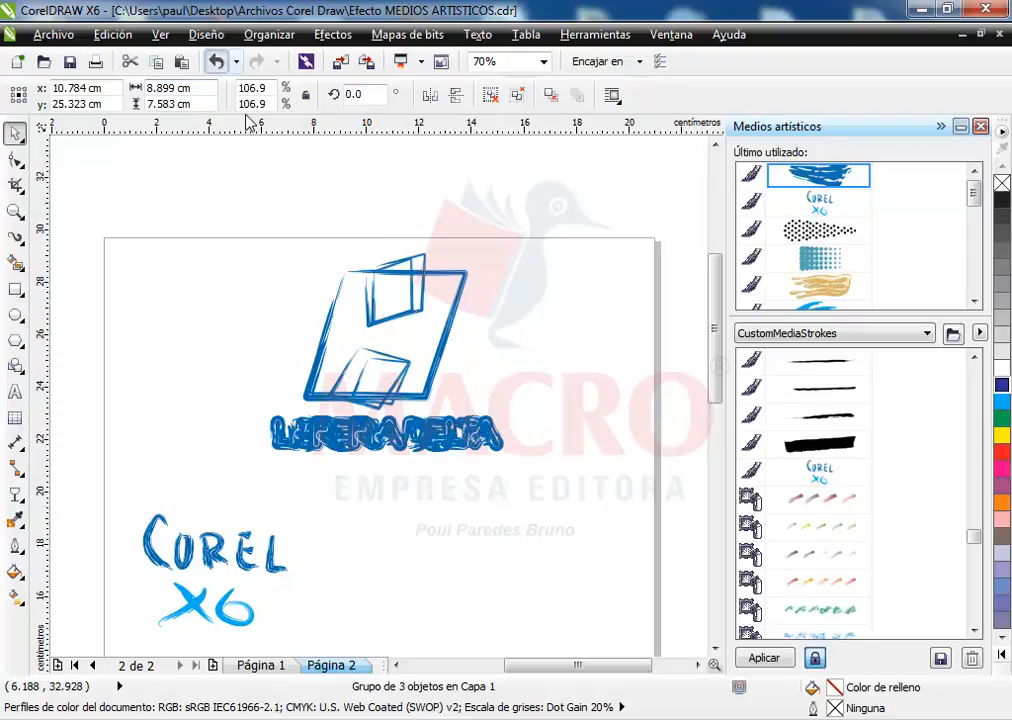
{"action": "key", "text": "ctrl+z"}
- Try the teal halftone brush and the light blue brush on the LIBRERIA DELTA logo, undoing each one
{"action": "left_click", "coordinate": [795, 262]}
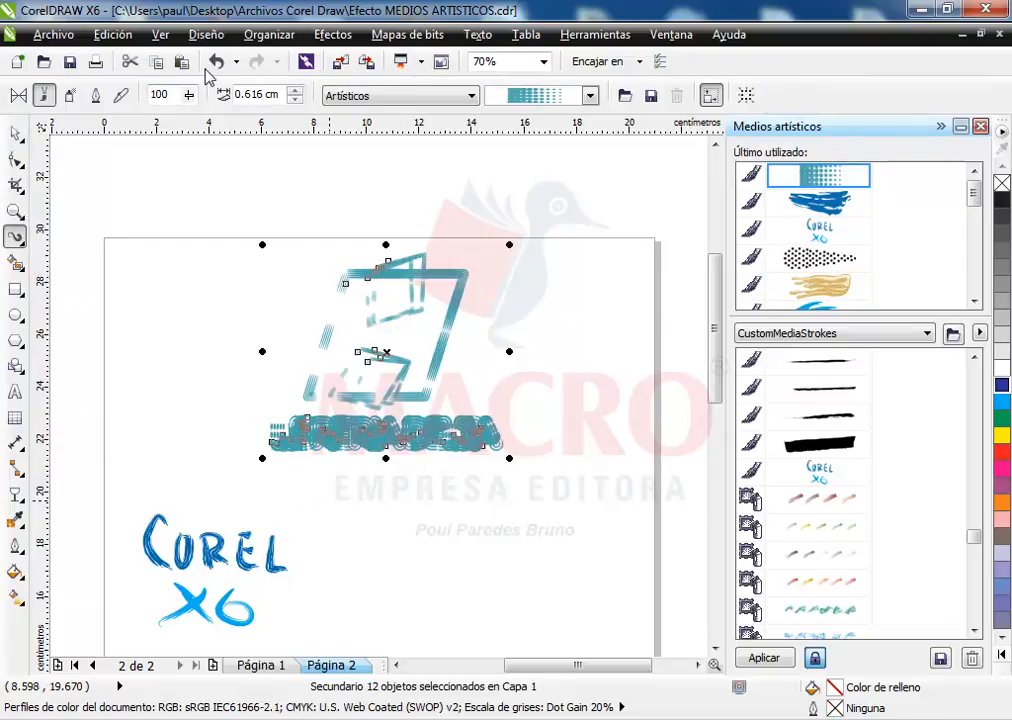
{"action": "left_click", "coordinate": [216, 62]}
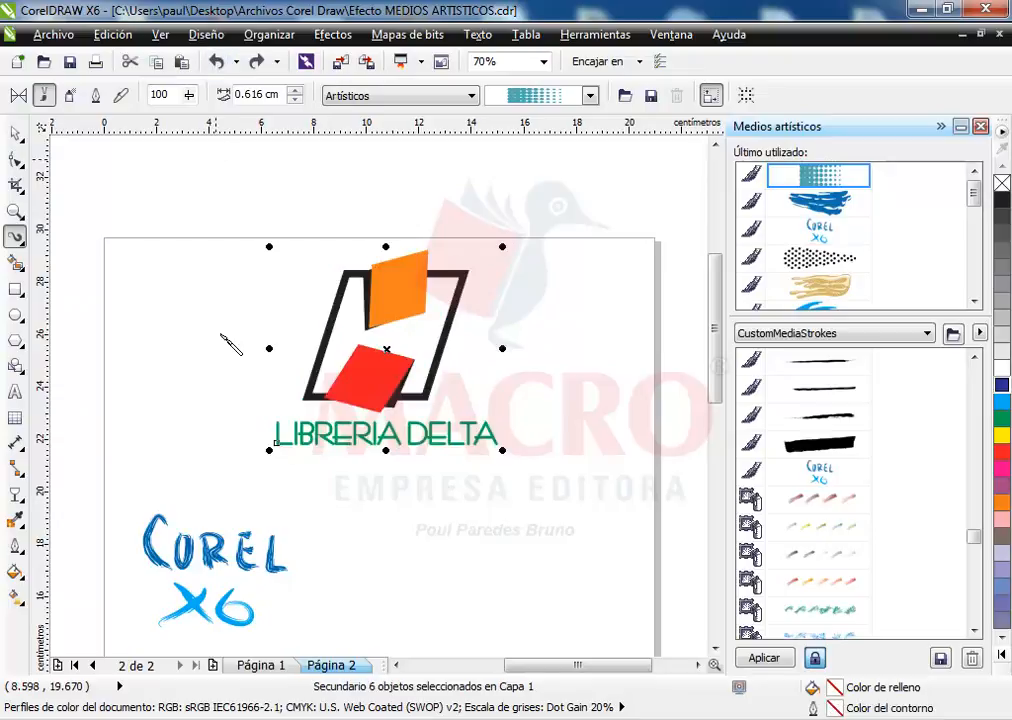
{"action": "left_click", "coordinate": [974, 301]}
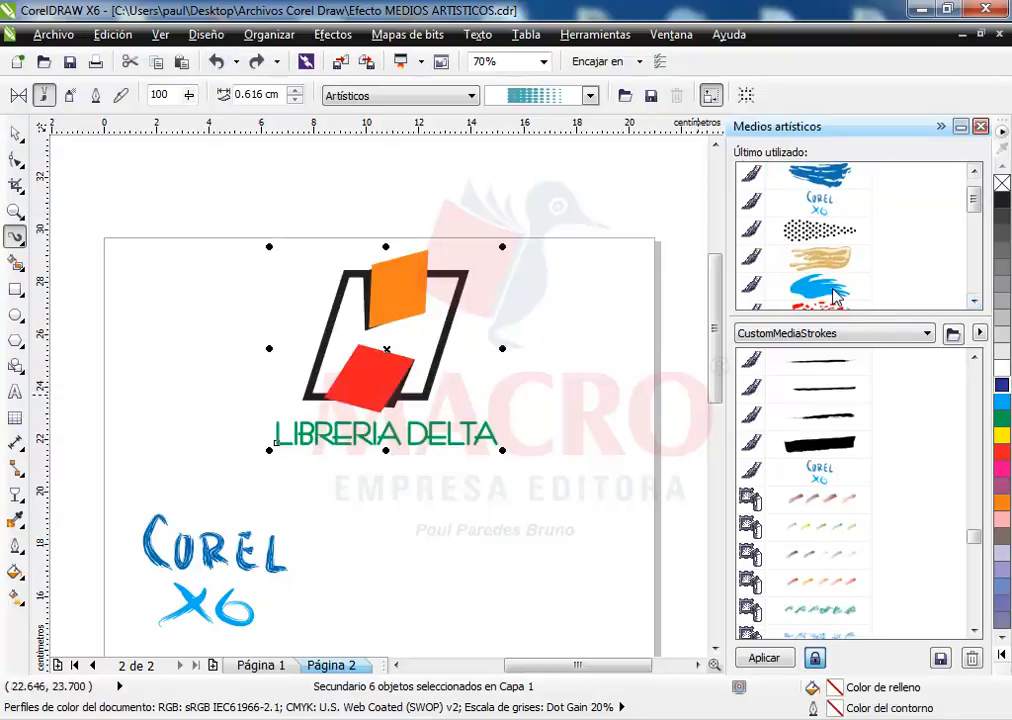
{"action": "left_click", "coordinate": [820, 290]}
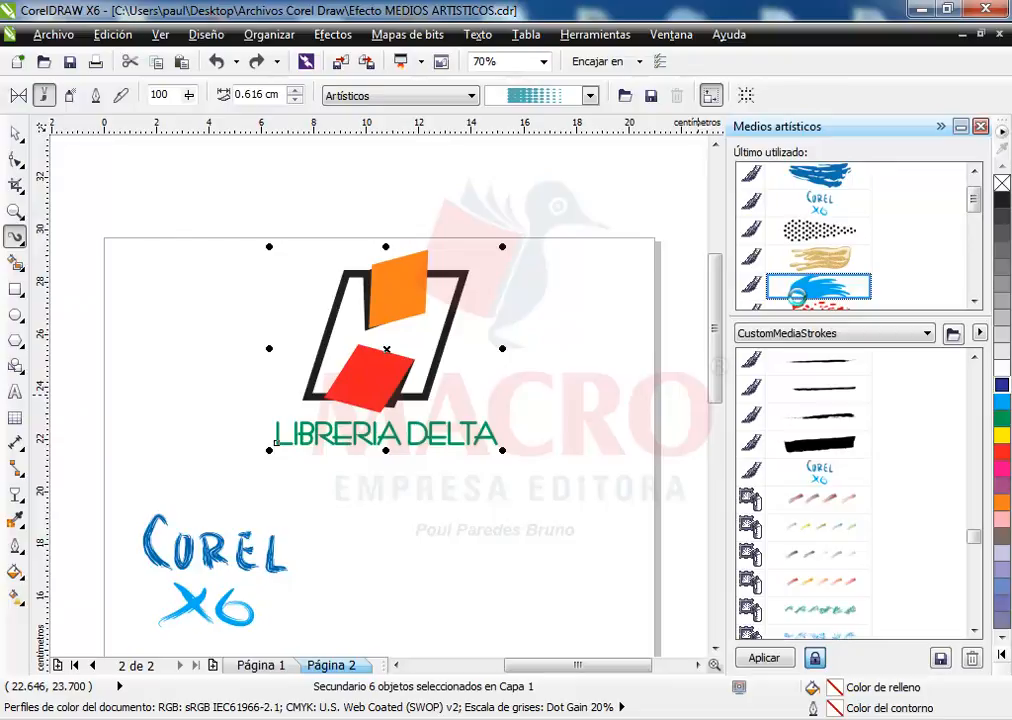
{"action": "left_click", "coordinate": [797, 293]}
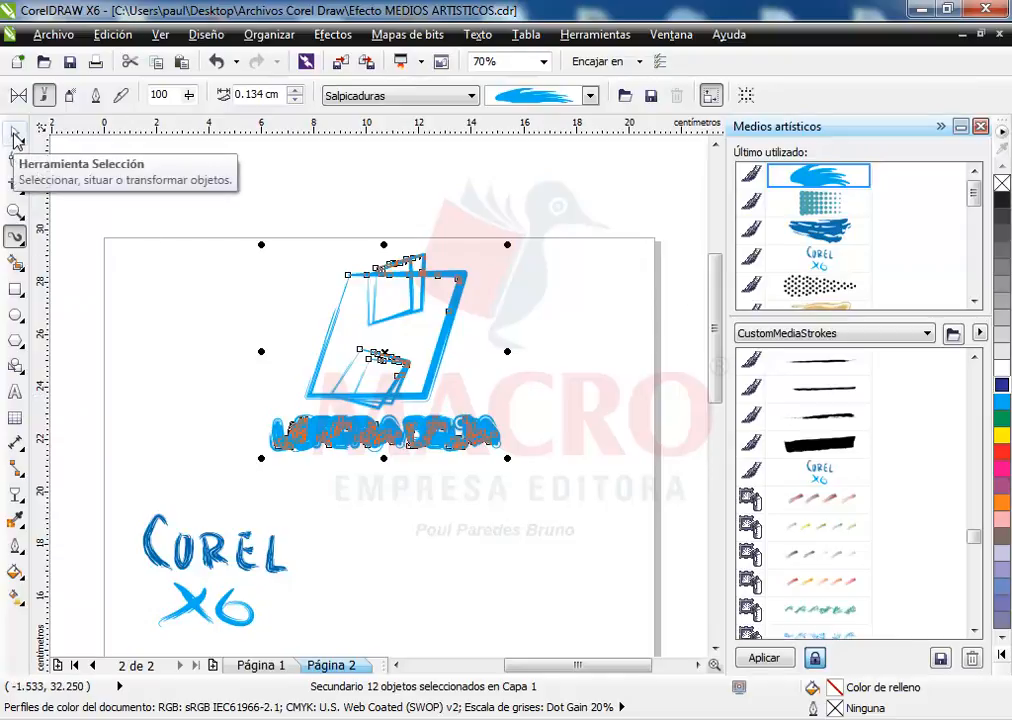
{"action": "left_click", "coordinate": [15, 134]}
{"action": "left_click", "coordinate": [417, 517]}
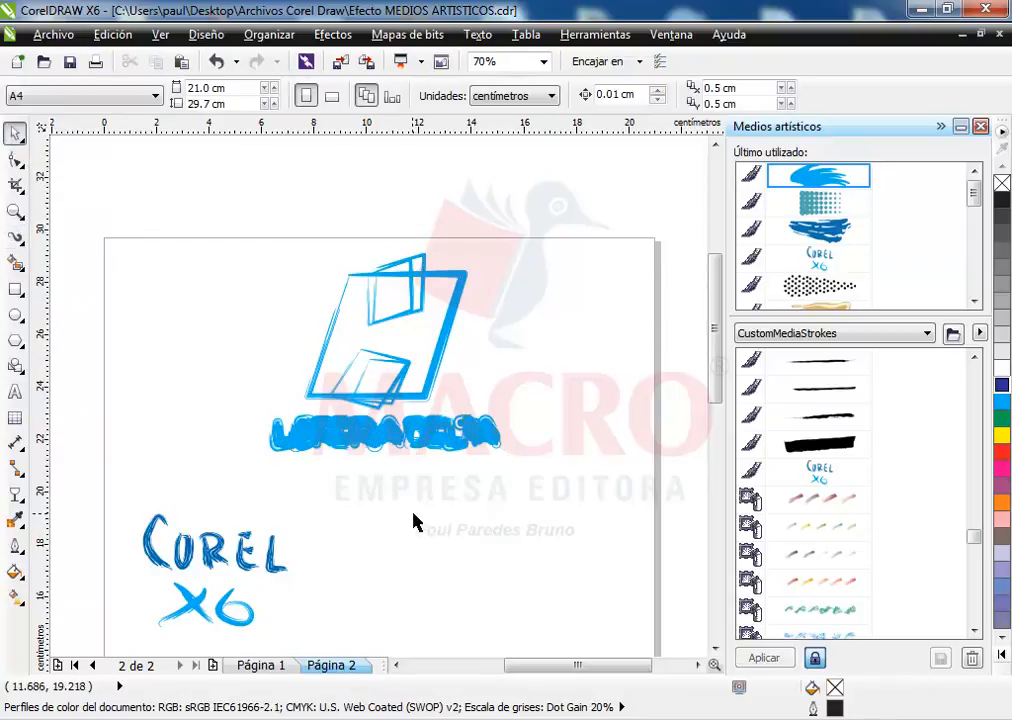
{"action": "left_click", "coordinate": [405, 457]}
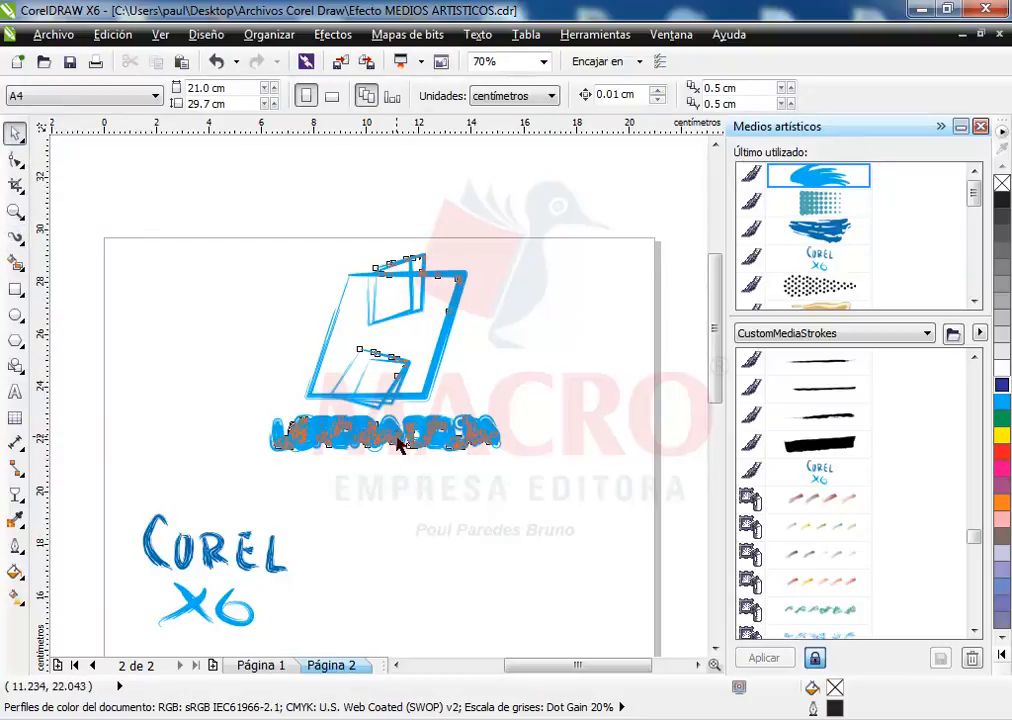
{"action": "left_click", "coordinate": [215, 62]}
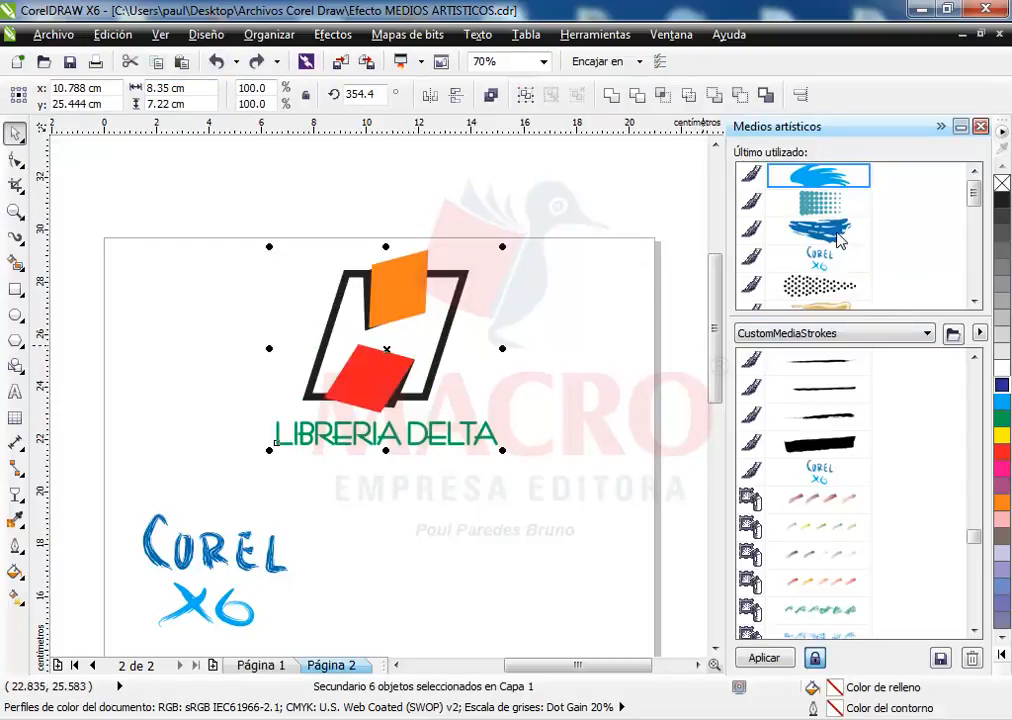
- Apply the recently used red splatter brush to the LIBRERIA DELTA logo
{"action": "left_click", "coordinate": [974, 303]}
{"action": "left_click", "coordinate": [974, 303]}
{"action": "left_click", "coordinate": [974, 303]}
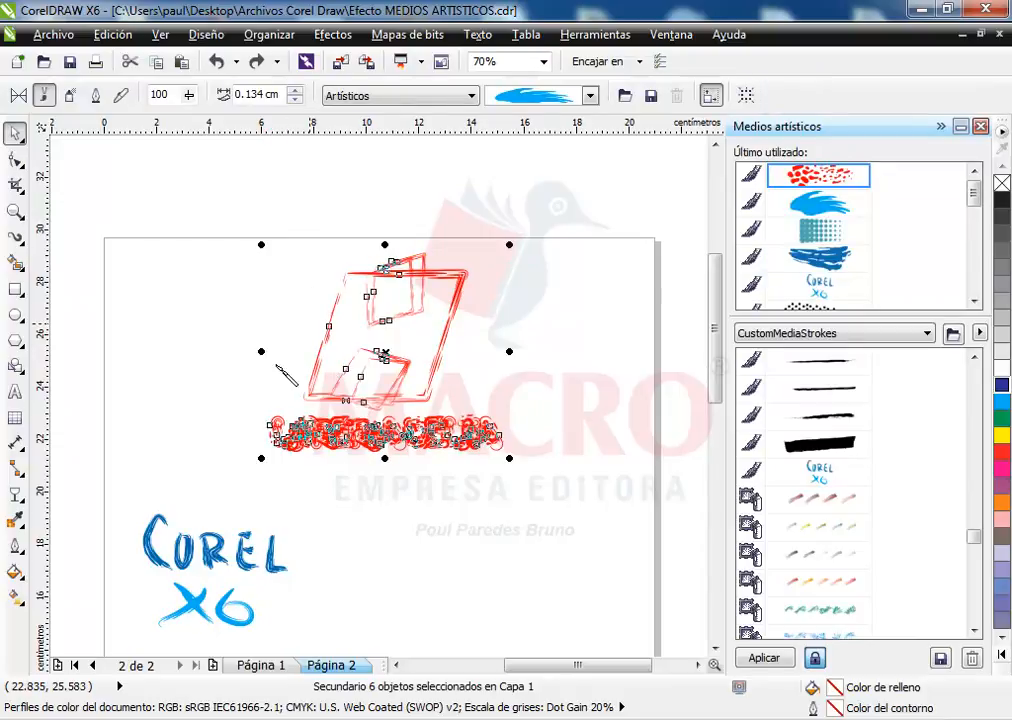
- Undo the red splatter brush on the LIBRERIA DELTA logo and apply the recently used dark blue brush instead
{"action": "left_click", "coordinate": [143, 279]}
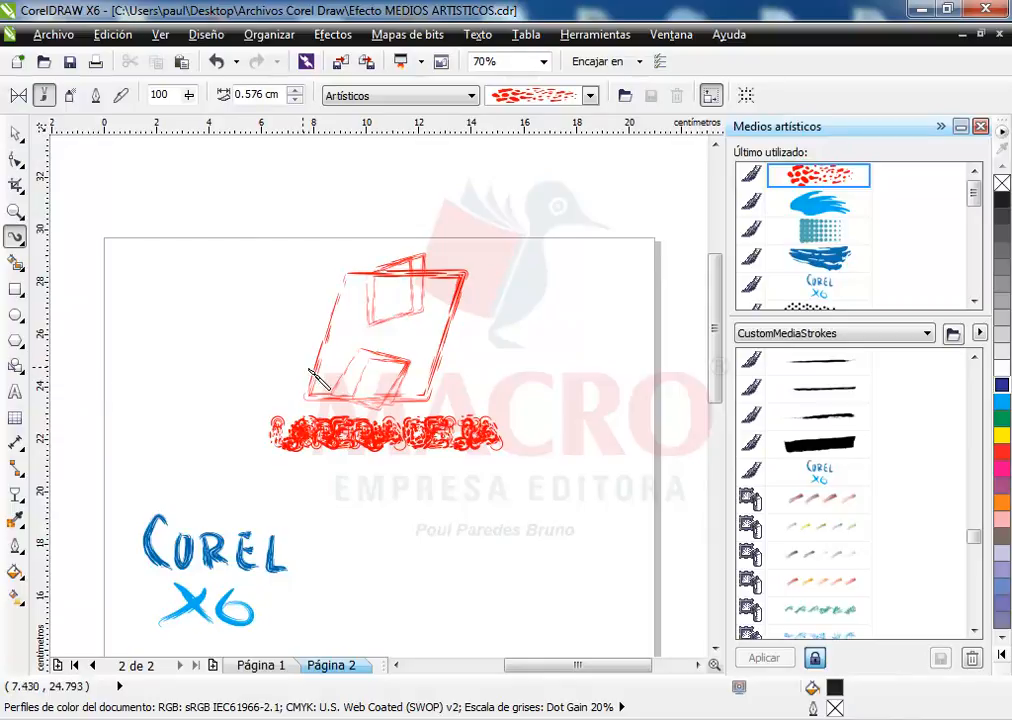
{"action": "left_click", "coordinate": [220, 62]}
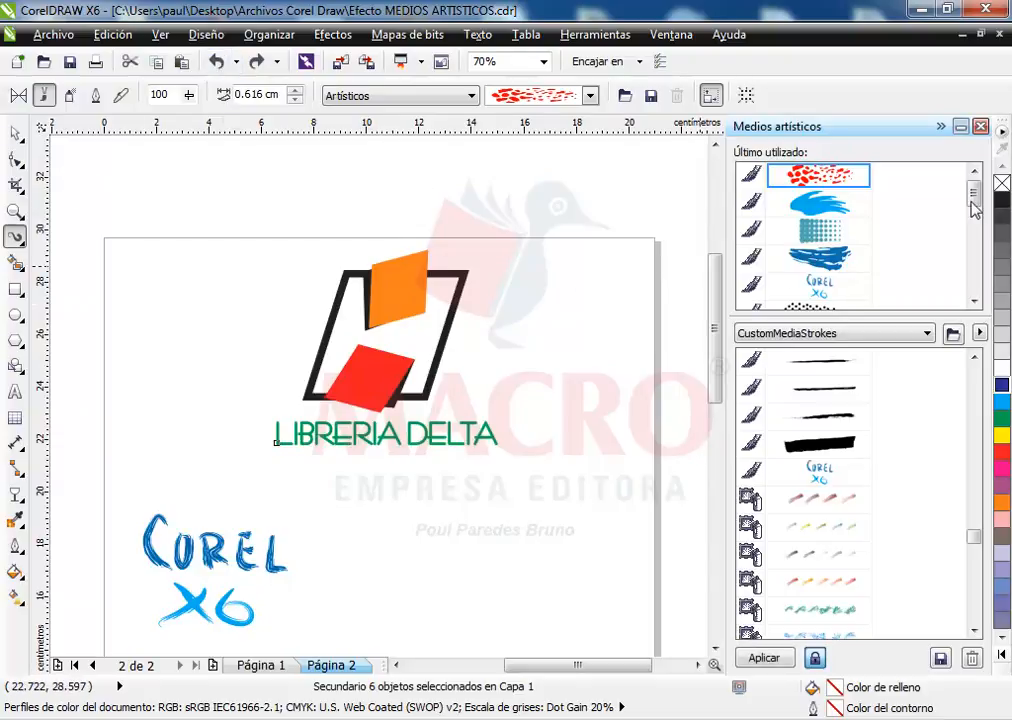
{"action": "scroll", "coordinate": [975, 205], "scroll_direction": "down", "scroll_amount": 1}
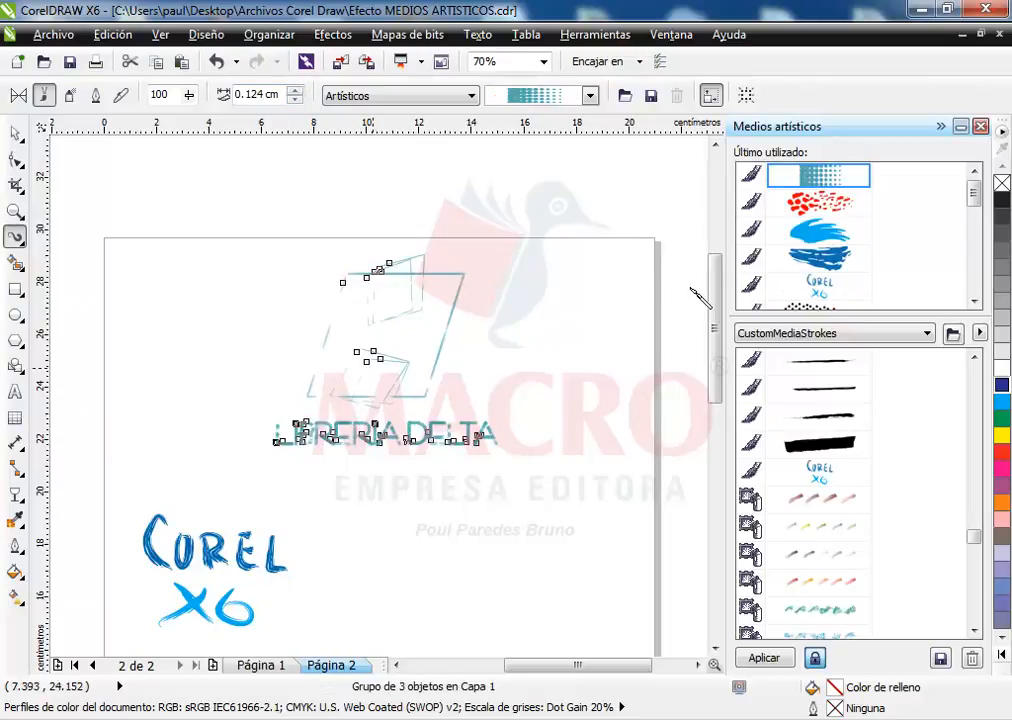
{"action": "left_click", "coordinate": [812, 264]}
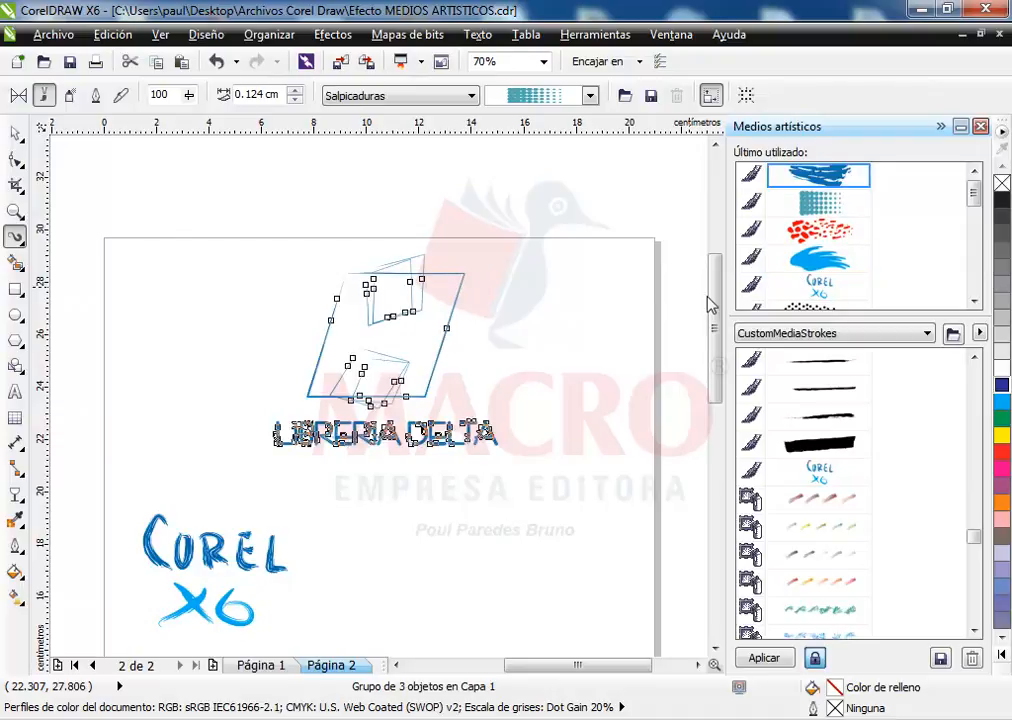
- Deselect and reselect the LIBRERIA DELTA logo to inspect its dark blue strokes, leaving it deselected
{"action": "left_click", "coordinate": [13, 138]}
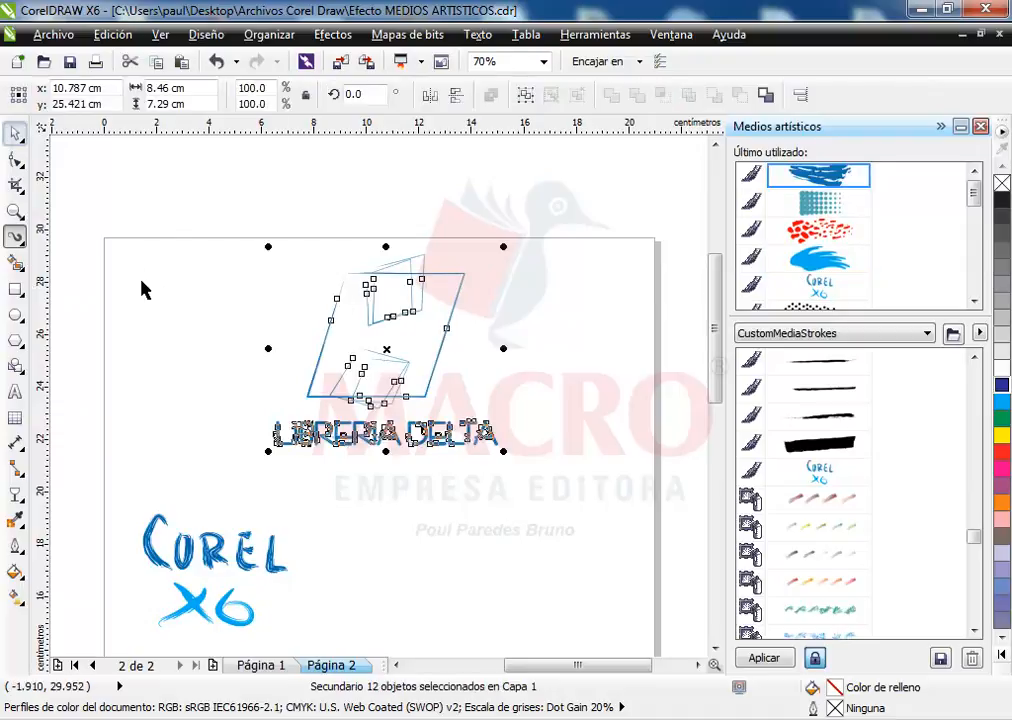
{"action": "left_click", "coordinate": [215, 345]}
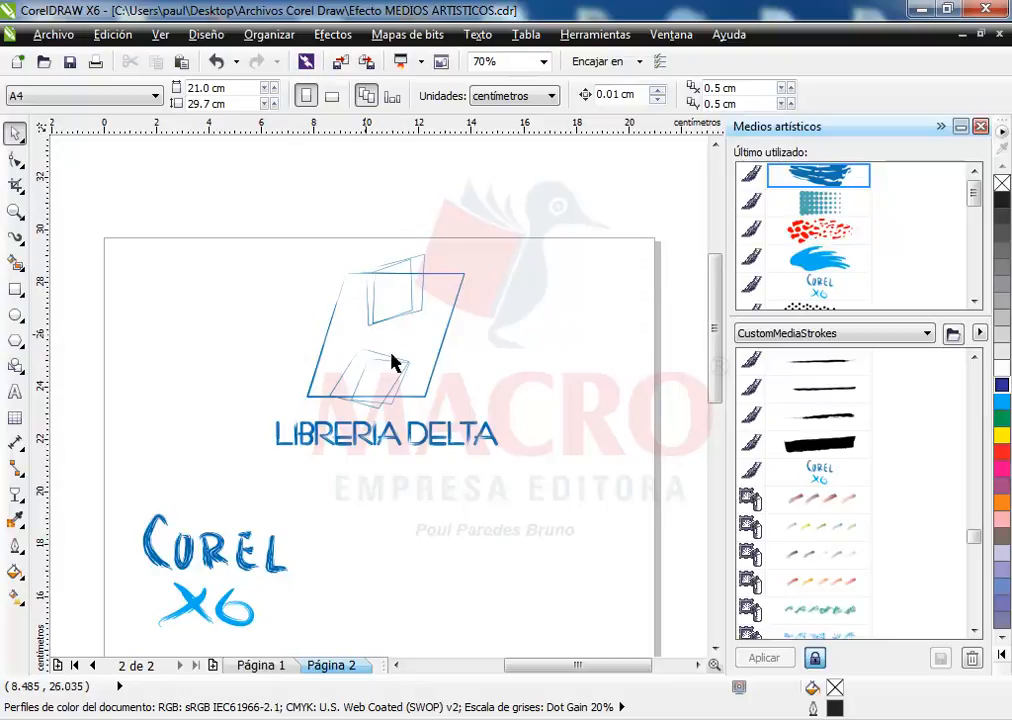
{"action": "left_click", "coordinate": [425, 433]}
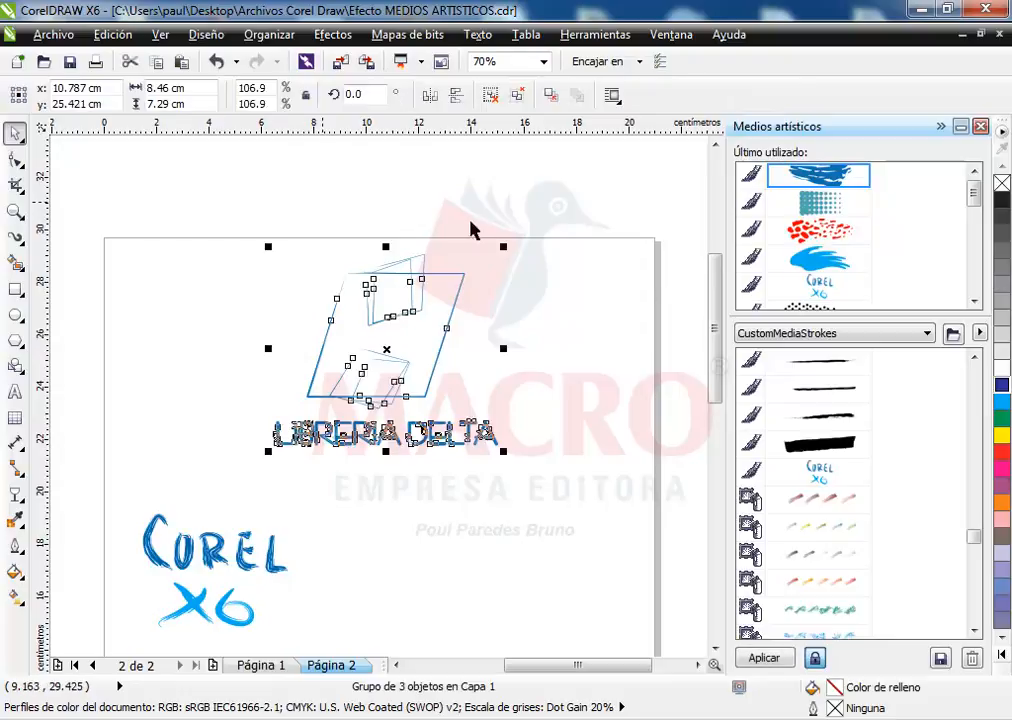
{"action": "left_click", "coordinate": [584, 364]}
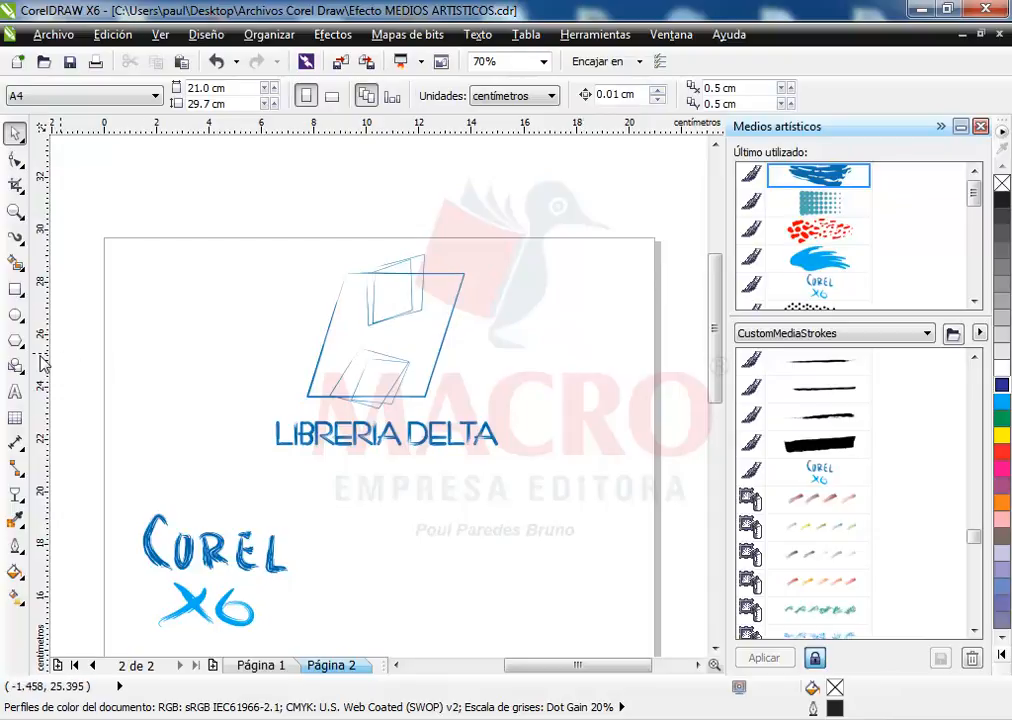
- Activate the Artistic Media tool in Sprayer (Diseminador) mode and check the spray patterns in the Personalizar category
{"action": "left_click", "coordinate": [14, 240]}
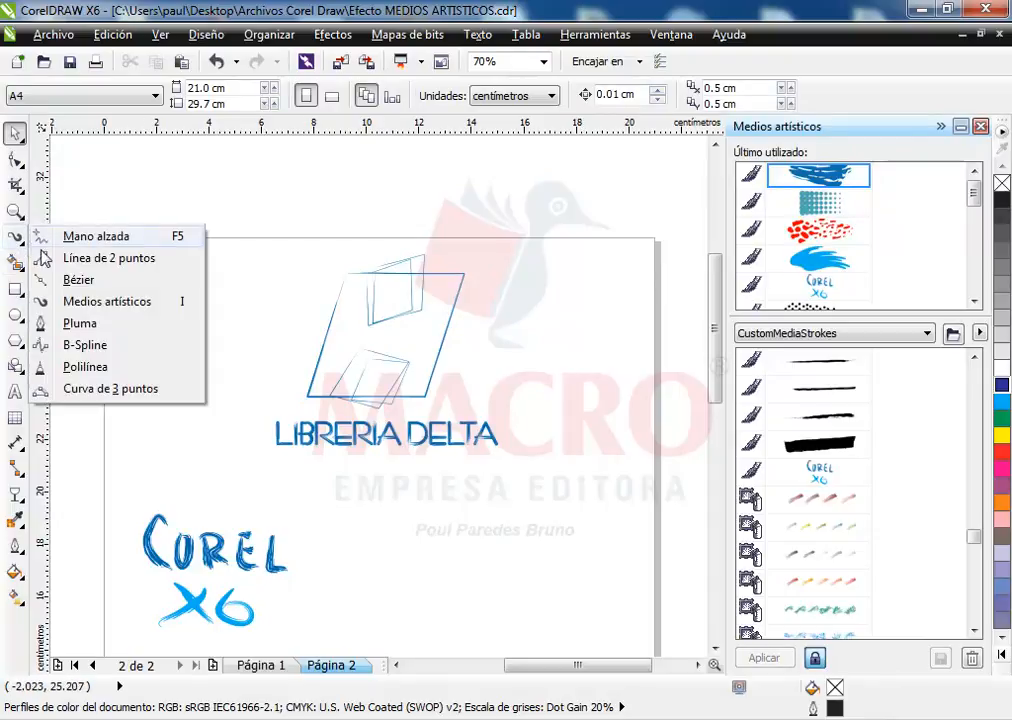
{"action": "left_click", "coordinate": [72, 303]}
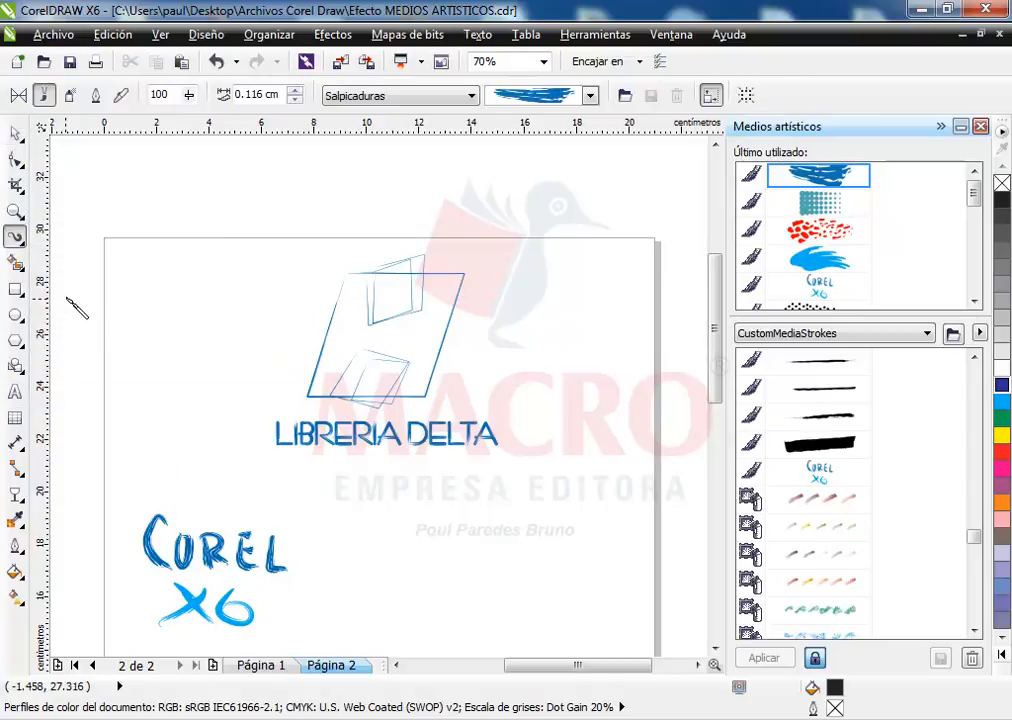
{"action": "left_click", "coordinate": [72, 97]}
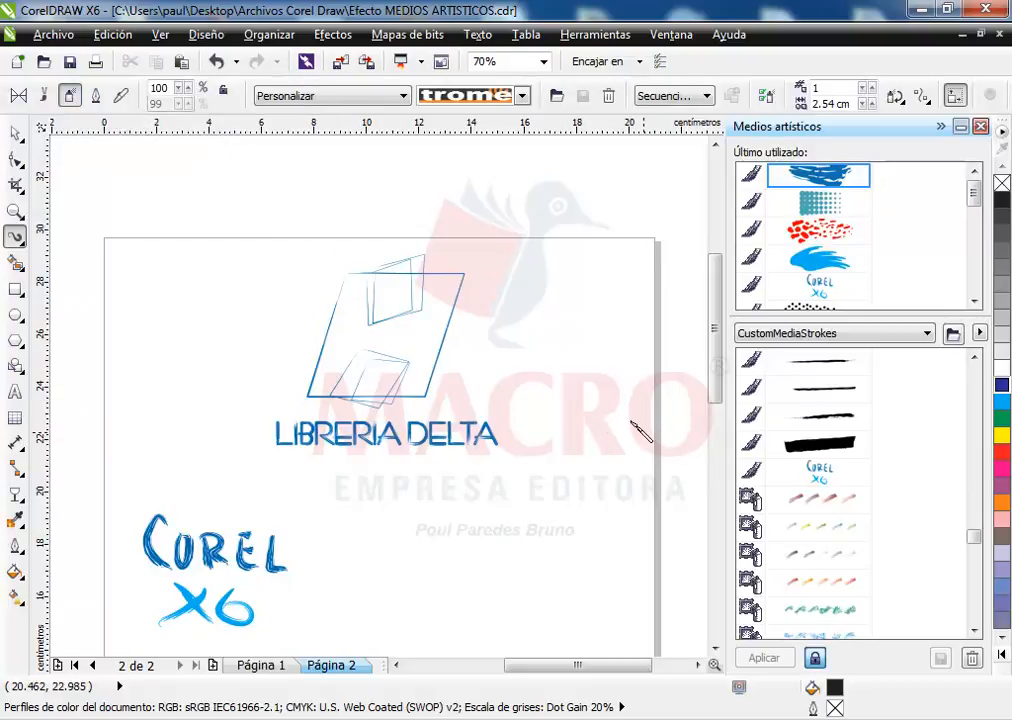
{"action": "left_click", "coordinate": [520, 98]}
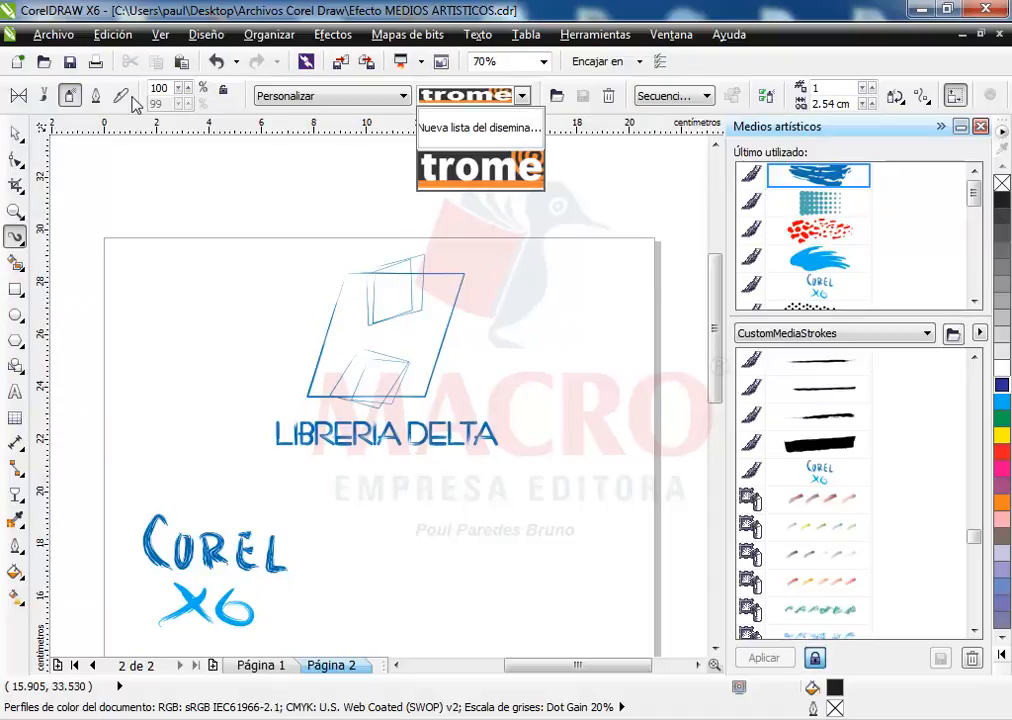
{"action": "mouse_move", "coordinate": [485, 179]}
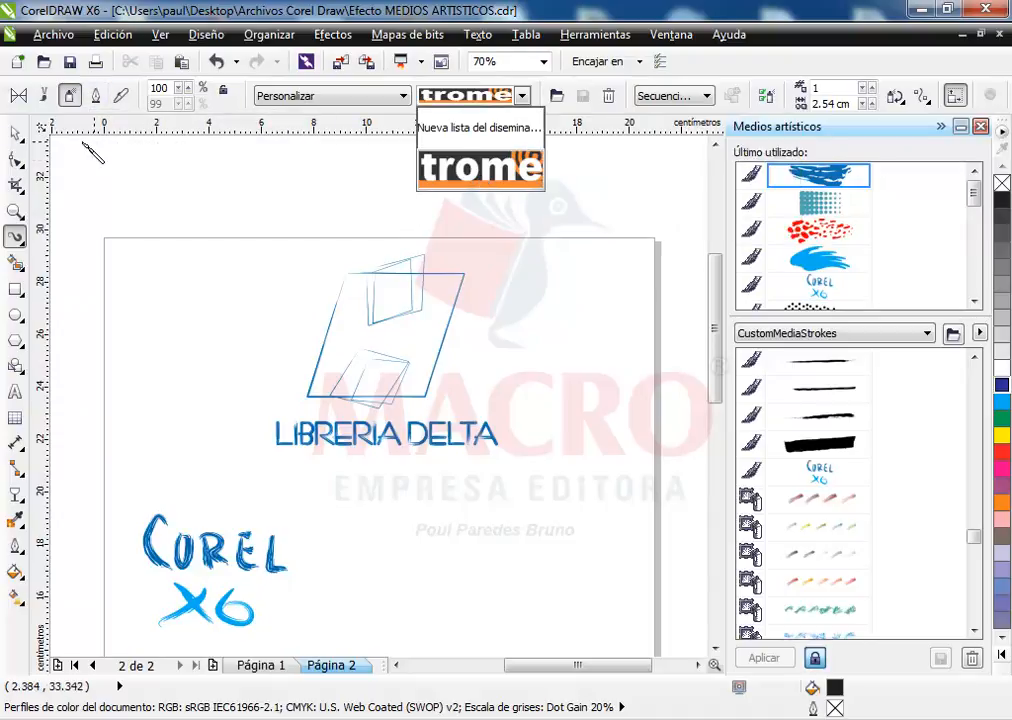
{"action": "left_click", "coordinate": [298, 103]}
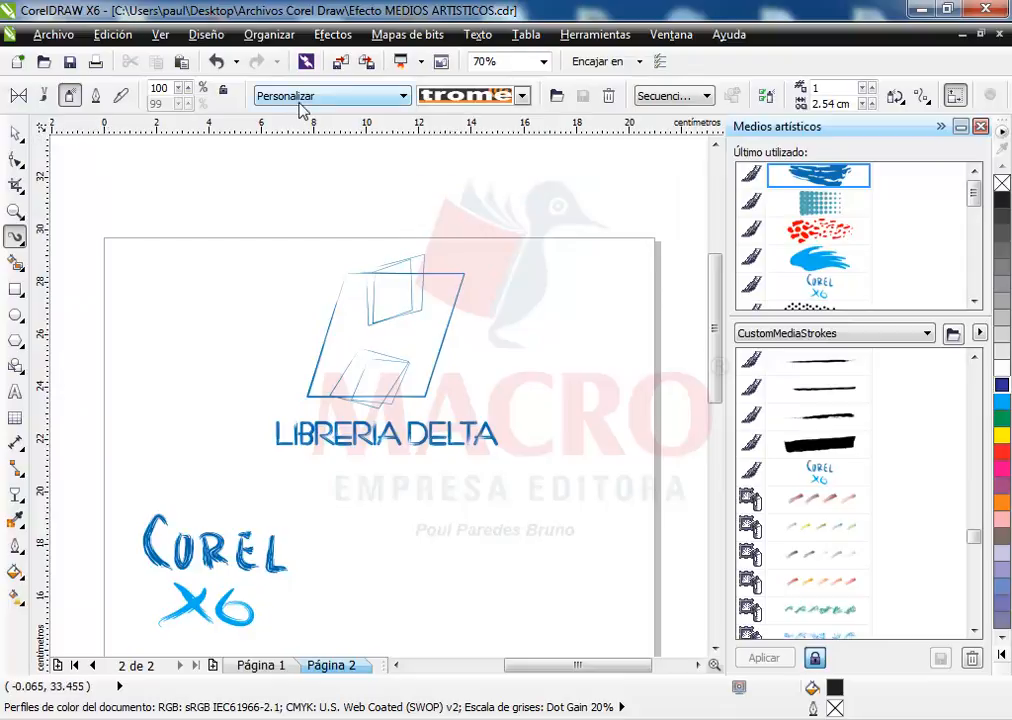
- Look through the Pinceladas and Comida spray categories and set the sprayer to Huellas
{"action": "left_click", "coordinate": [322, 97]}
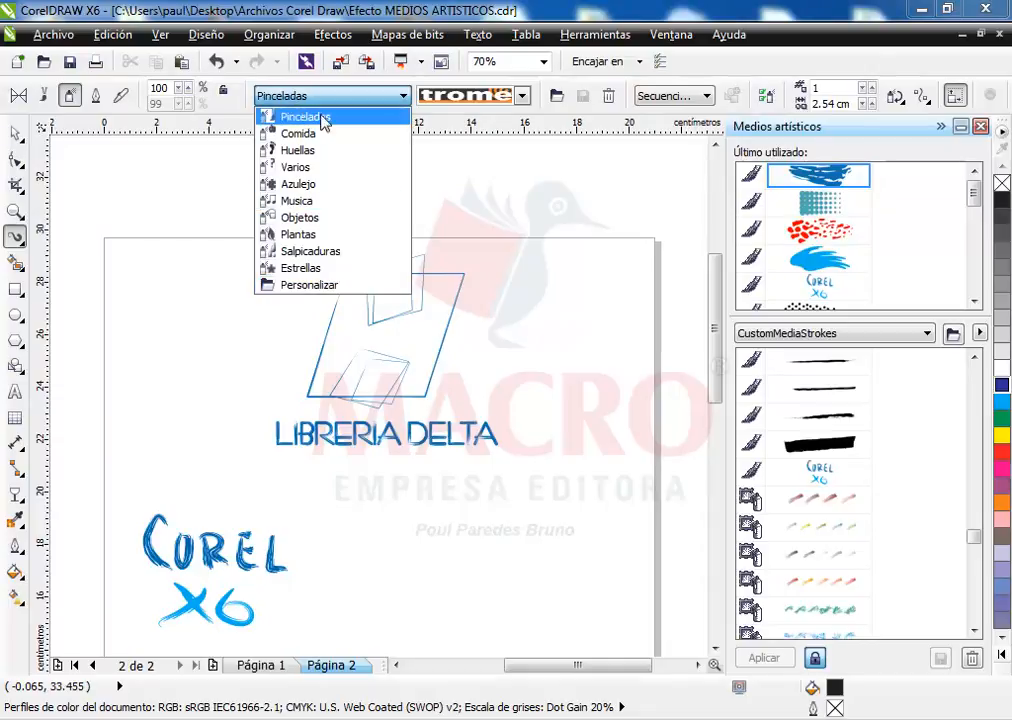
{"action": "left_click", "coordinate": [318, 118]}
{"action": "left_click", "coordinate": [350, 97]}
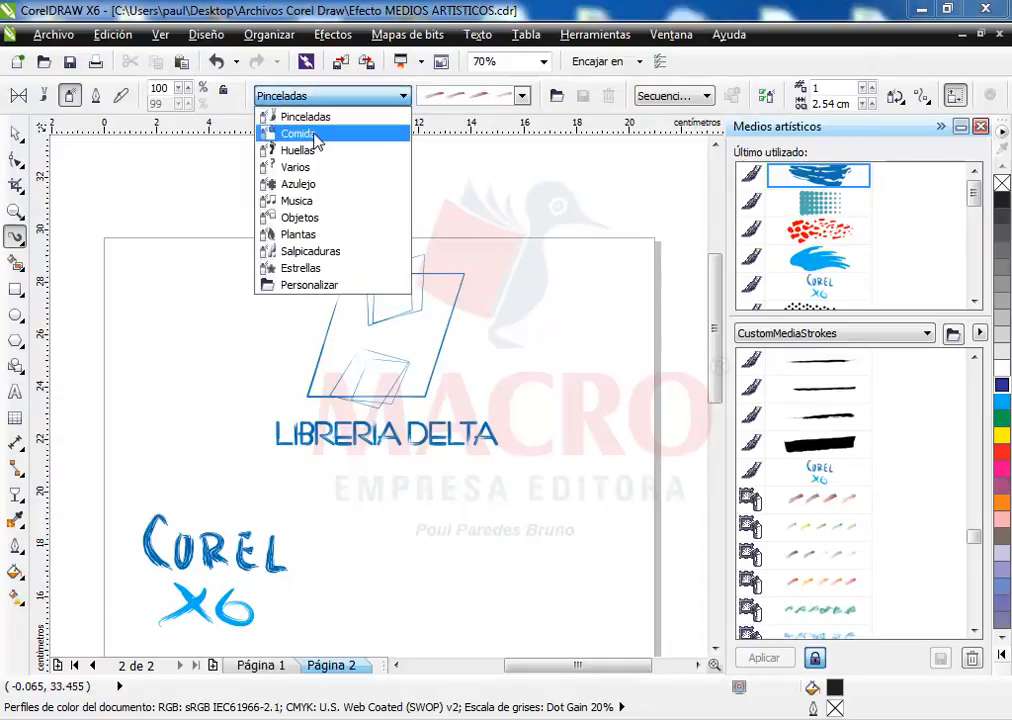
{"action": "left_click", "coordinate": [341, 99]}
{"action": "left_click", "coordinate": [340, 98]}
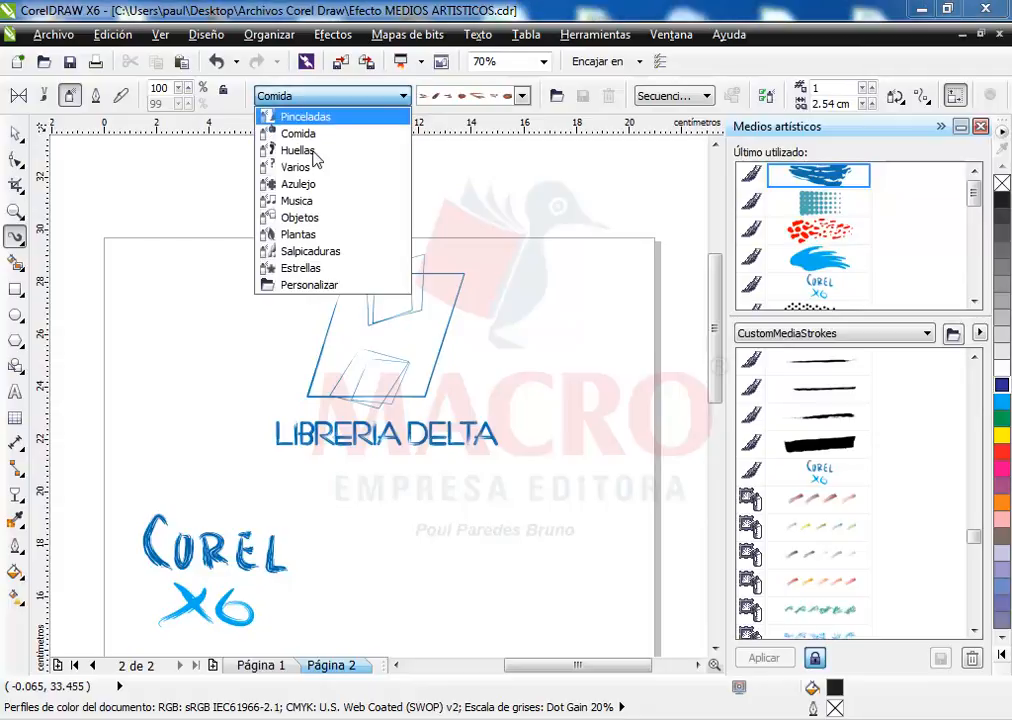
{"action": "left_click", "coordinate": [313, 152]}
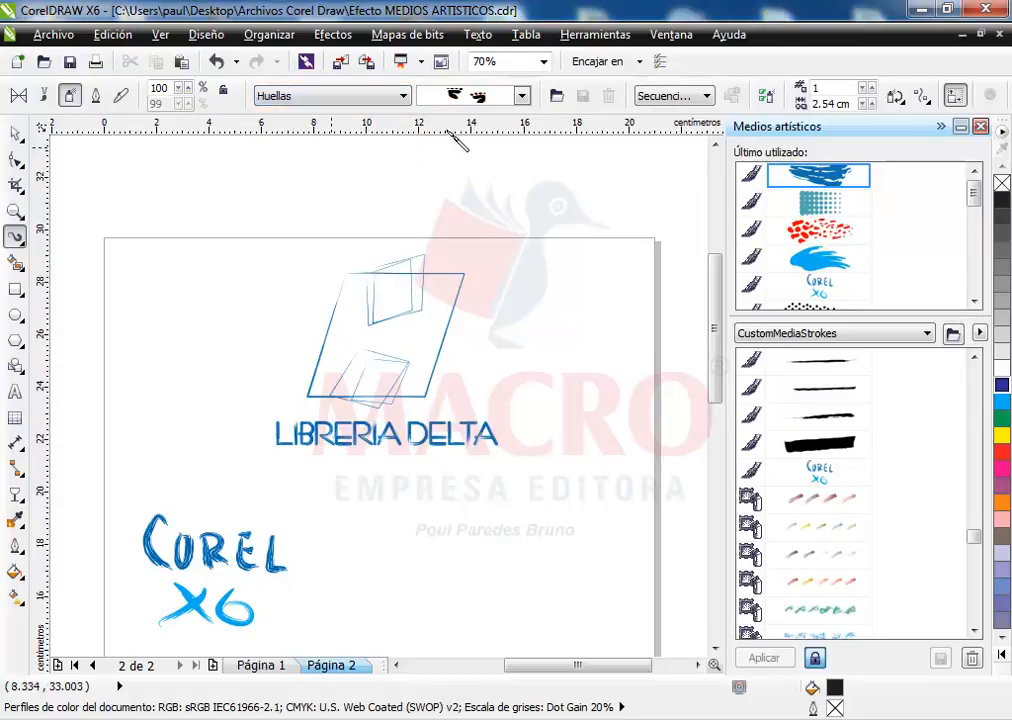
- Choose the black paw print spray pattern and draw a winding freehand trail beside the LIBRERIA DELTA logo
{"action": "left_click", "coordinate": [521, 96]}
{"action": "scroll", "coordinate": [569, 316], "scroll_direction": "down", "scroll_amount": 5}
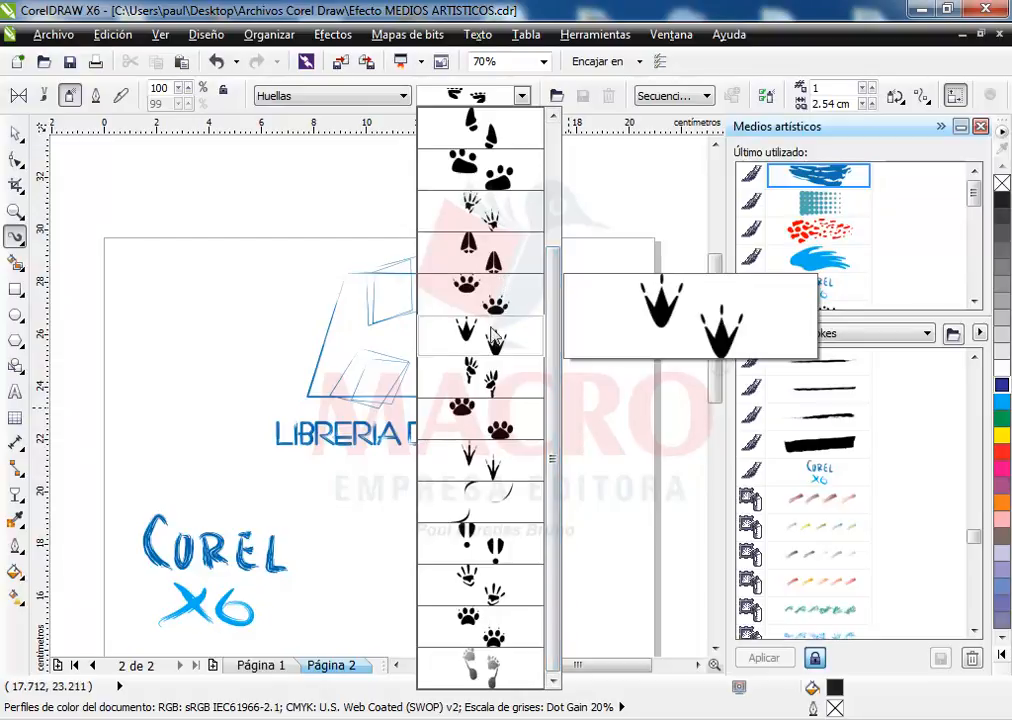
{"action": "left_click", "coordinate": [470, 430]}
{"action": "left_click_drag", "start_coordinate": [566, 506], "coordinate": [434, 508]}
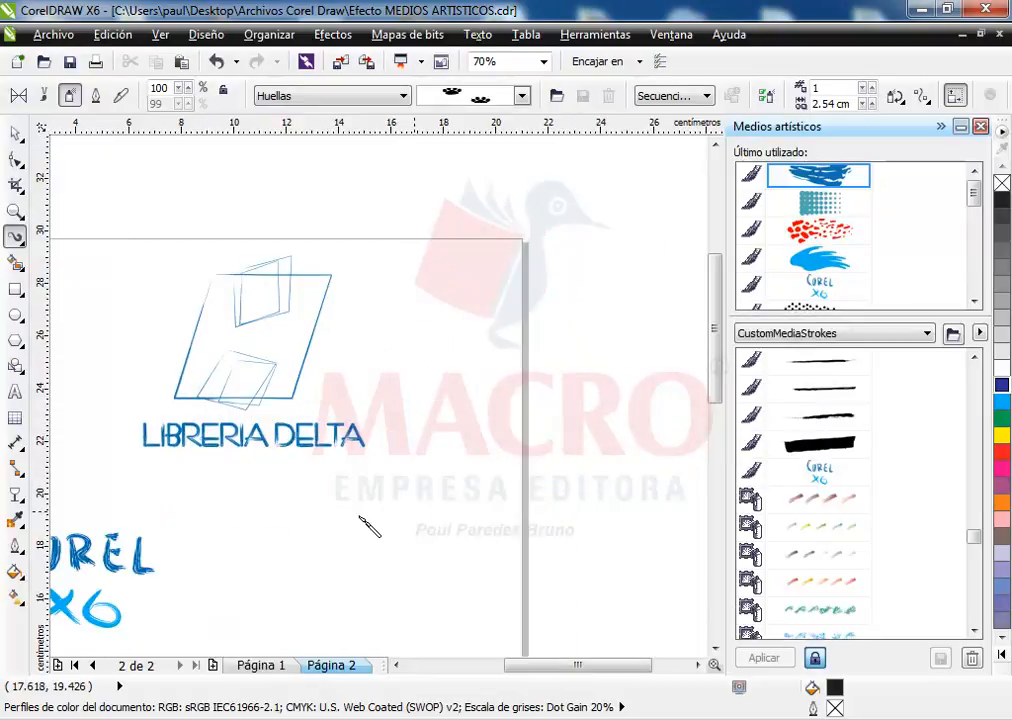
{"action": "mouse_move", "coordinate": [387, 338]}
{"action": "left_mouse_down"}
{"action": "mouse_move", "coordinate": [474, 320]}
{"action": "mouse_move", "coordinate": [486, 447]}
{"action": "mouse_move", "coordinate": [524, 501]}
{"action": "mouse_move", "coordinate": [540, 572]}
{"action": "left_mouse_up"}
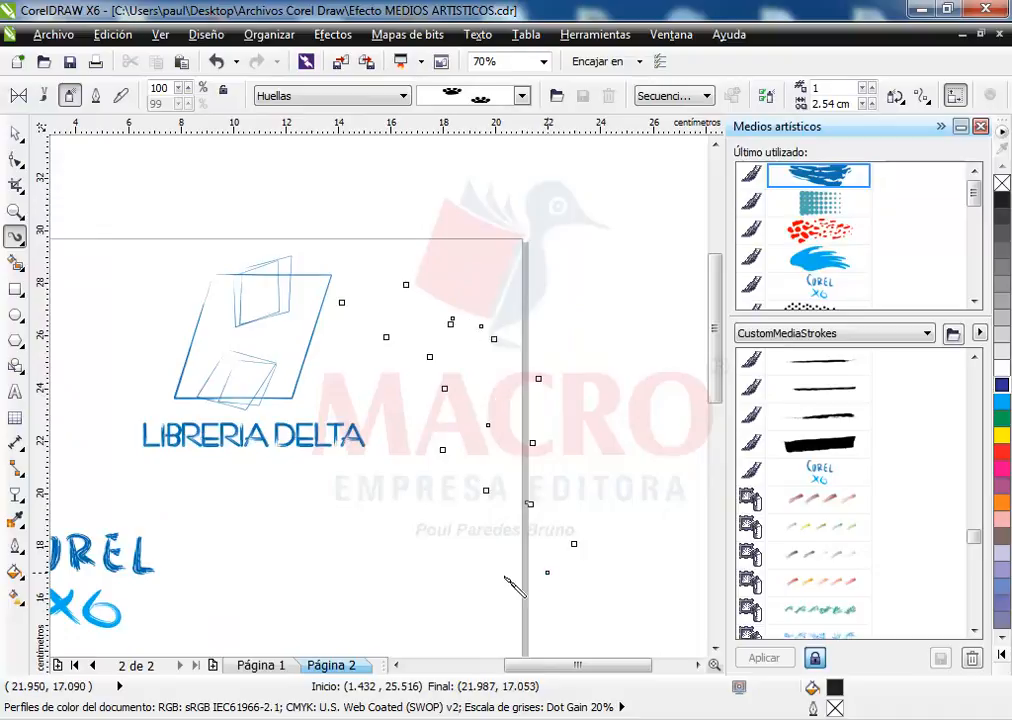
- Move the paw print trail farther away from the LIBRERIA DELTA logo, across the page edge, and deselect it
{"action": "left_click", "coordinate": [15, 132]}
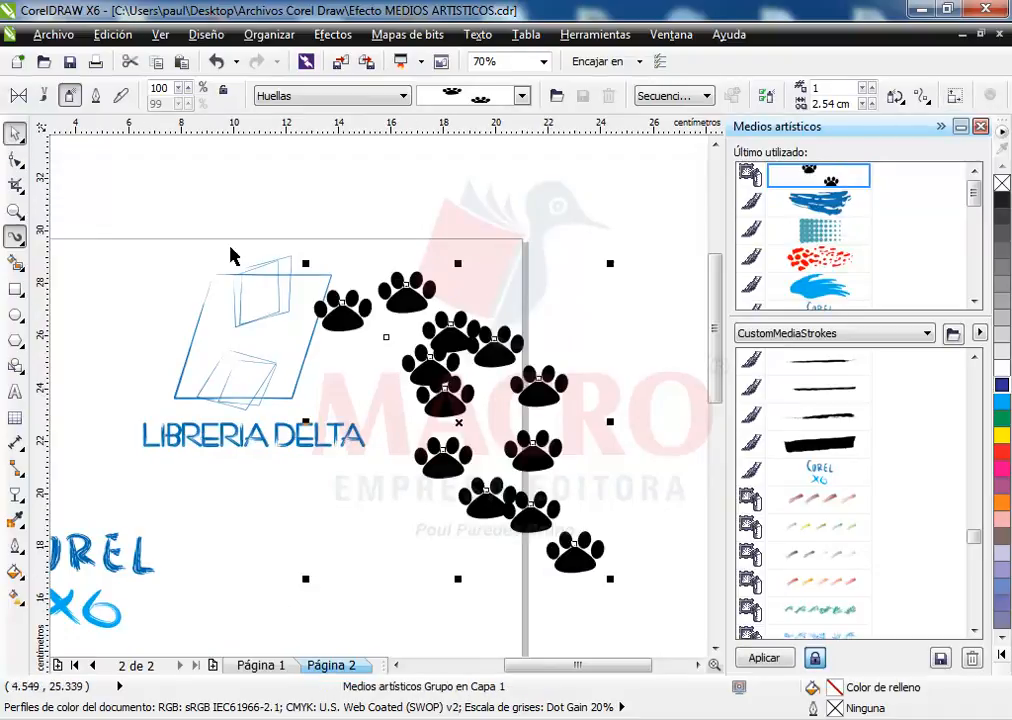
{"action": "left_click_drag", "start_coordinate": [435, 297], "coordinate": [508, 281]}
{"action": "mouse_move", "coordinate": [976, 535]}
{"action": "left_mouse_down"}
{"action": "mouse_move", "coordinate": [978, 627]}
{"action": "mouse_move", "coordinate": [951, 512]}
{"action": "mouse_move", "coordinate": [949, 384]}
{"action": "mouse_move", "coordinate": [973, 541]}
{"action": "left_mouse_up"}
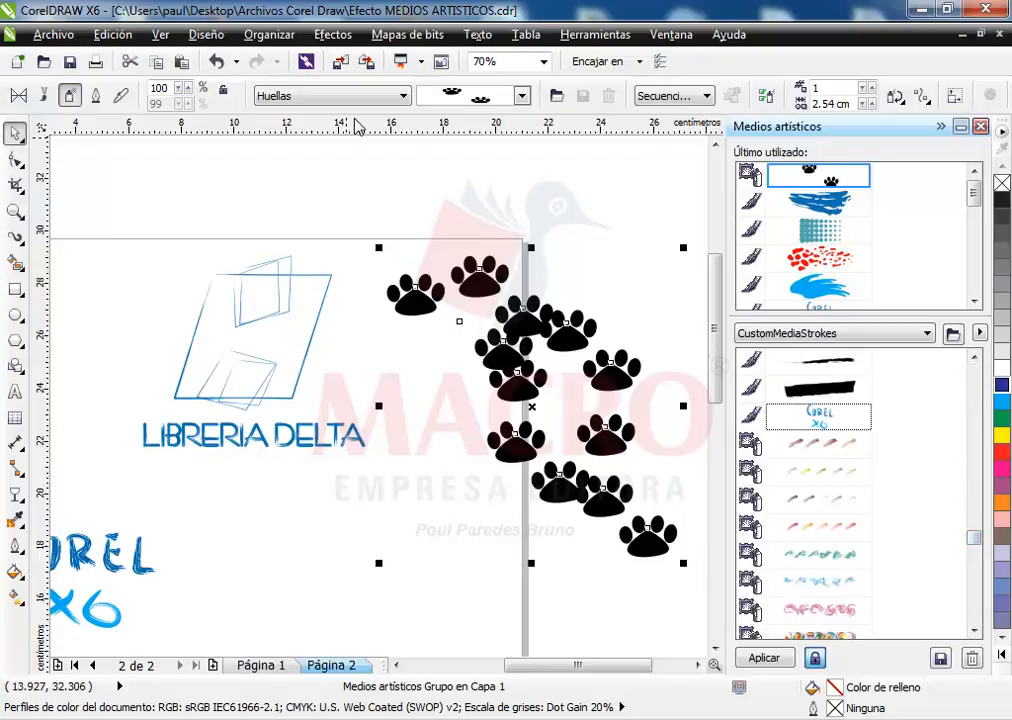
{"action": "left_click", "coordinate": [386, 165]}
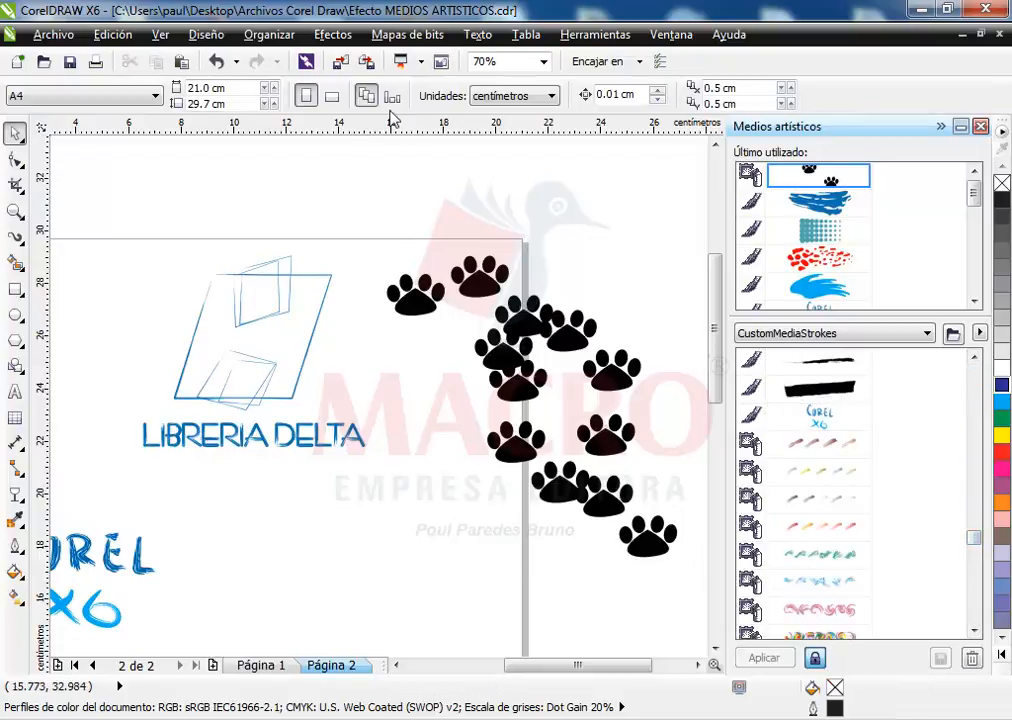
- Set the Artistic Media sprayer to the Varios category and choose the pattern with the fox, rabbit, turtle and bear
{"action": "left_click", "coordinate": [15, 237]}
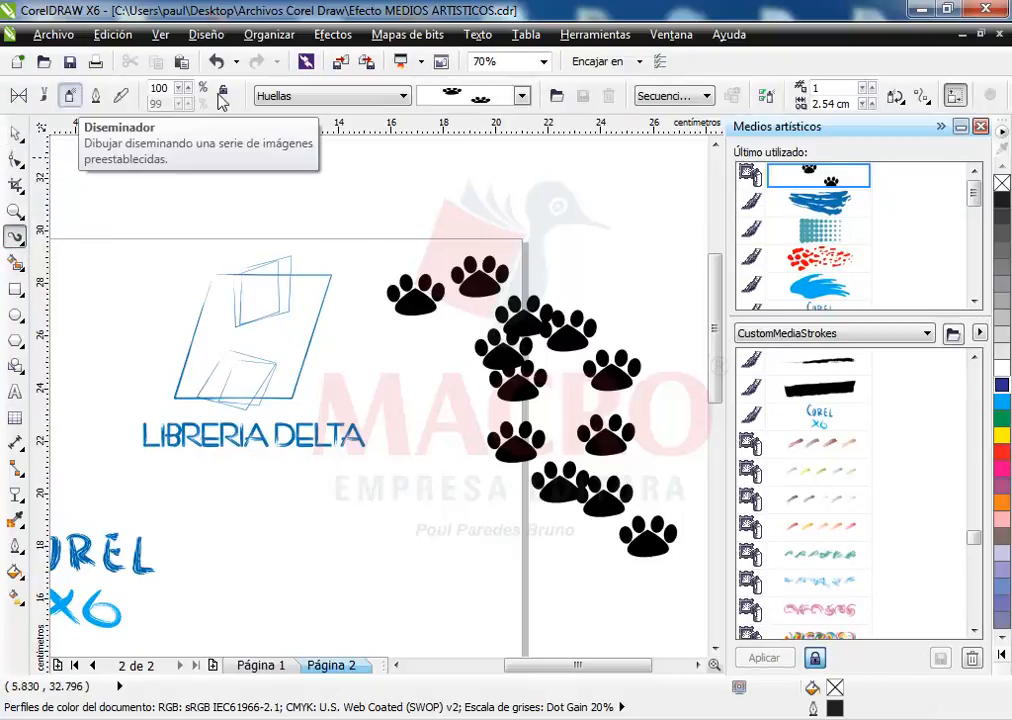
{"action": "left_click", "coordinate": [324, 100]}
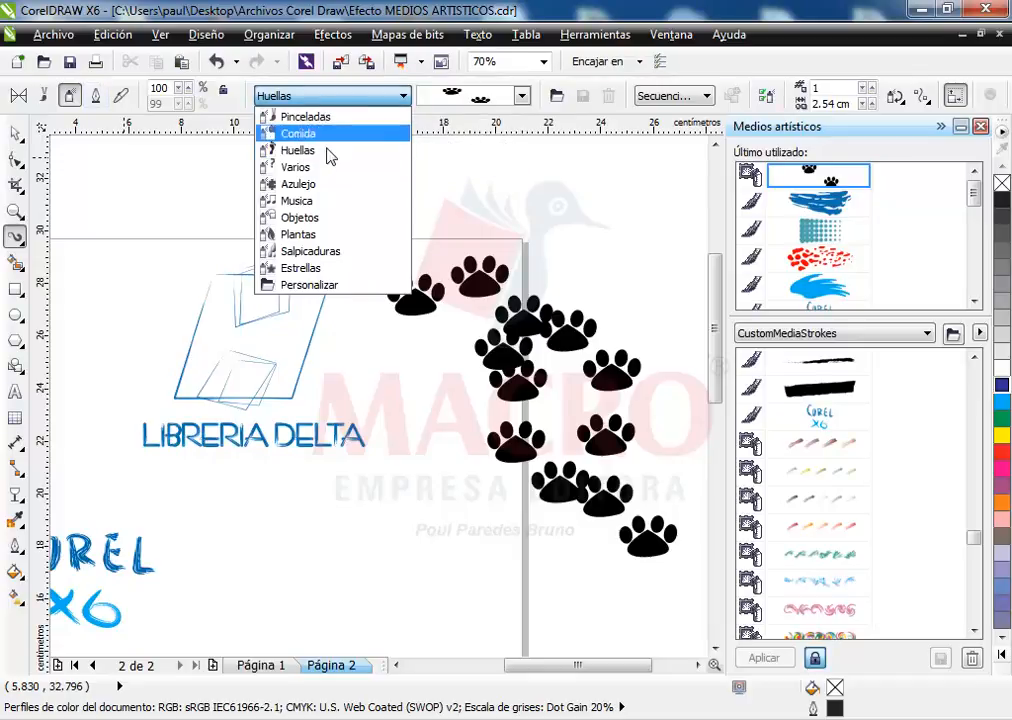
{"action": "left_click", "coordinate": [315, 170]}
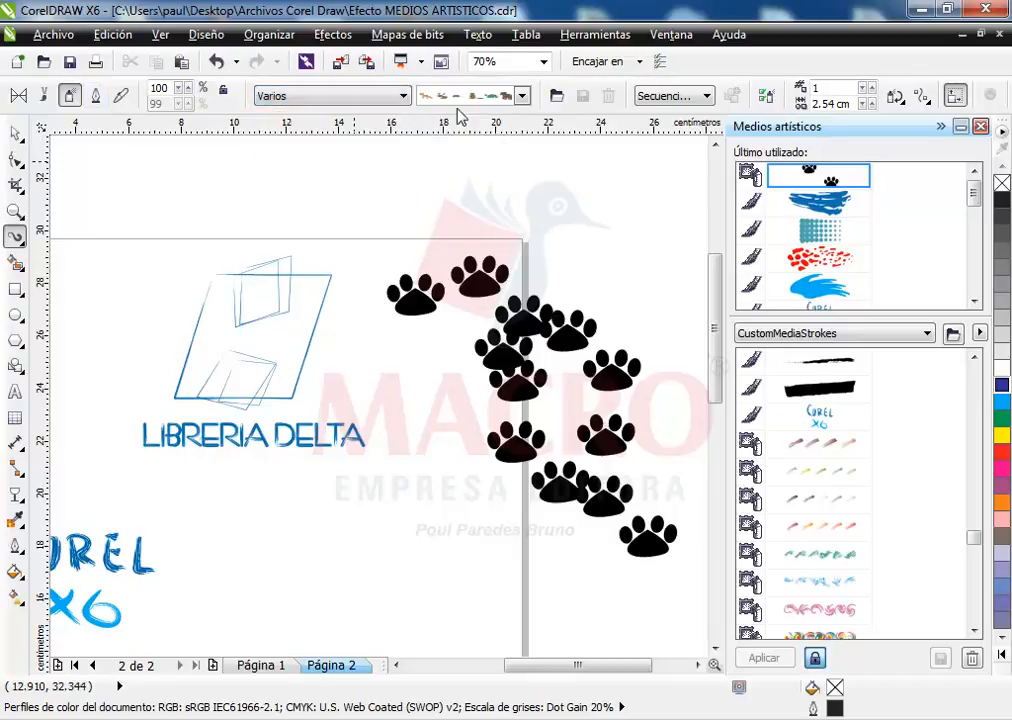
{"action": "left_click", "coordinate": [521, 96]}
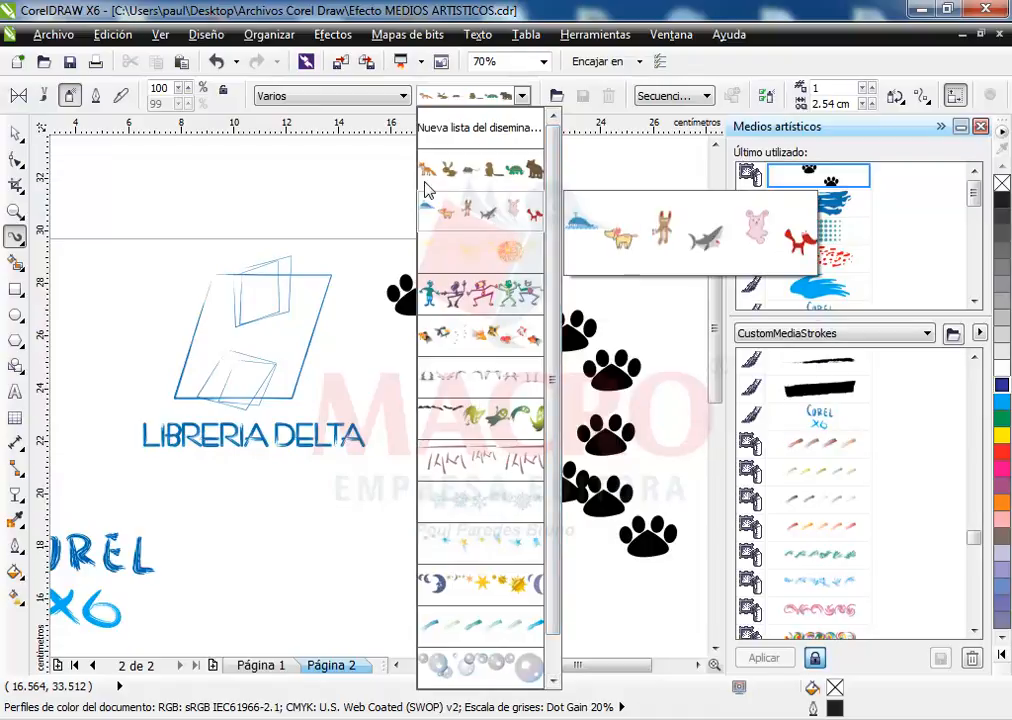
{"action": "left_click", "coordinate": [478, 175]}
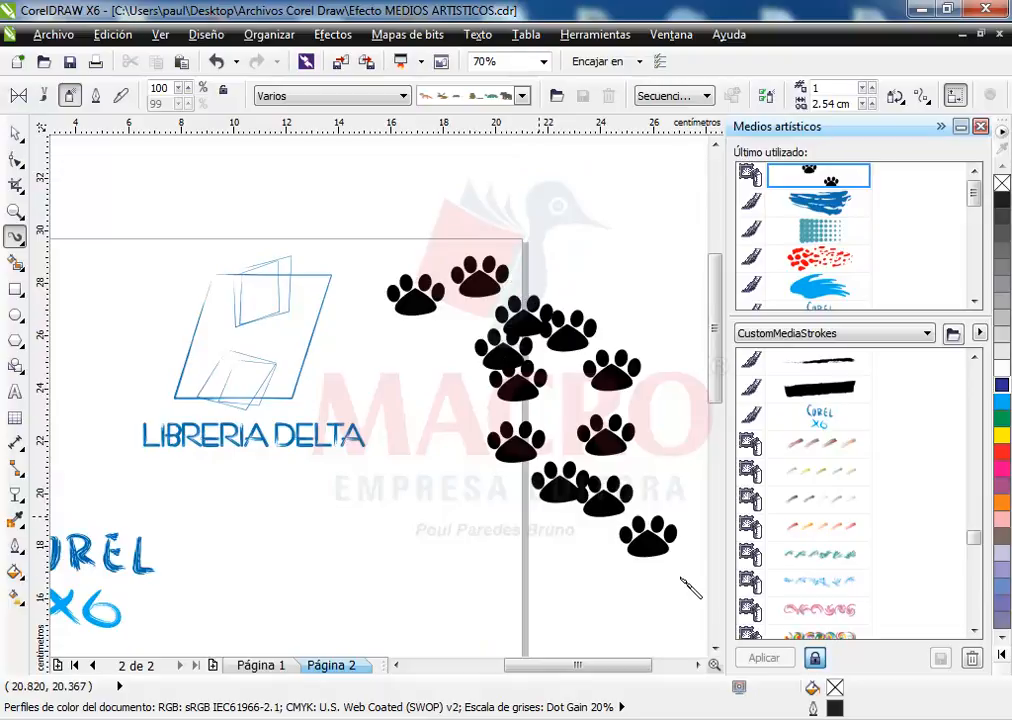
- Spray a winding freehand trail of animals below the COREL X6 lettering and shift it slightly down and to the right
{"action": "scroll", "coordinate": [714, 655], "scroll_direction": "down", "scroll_amount": 5}
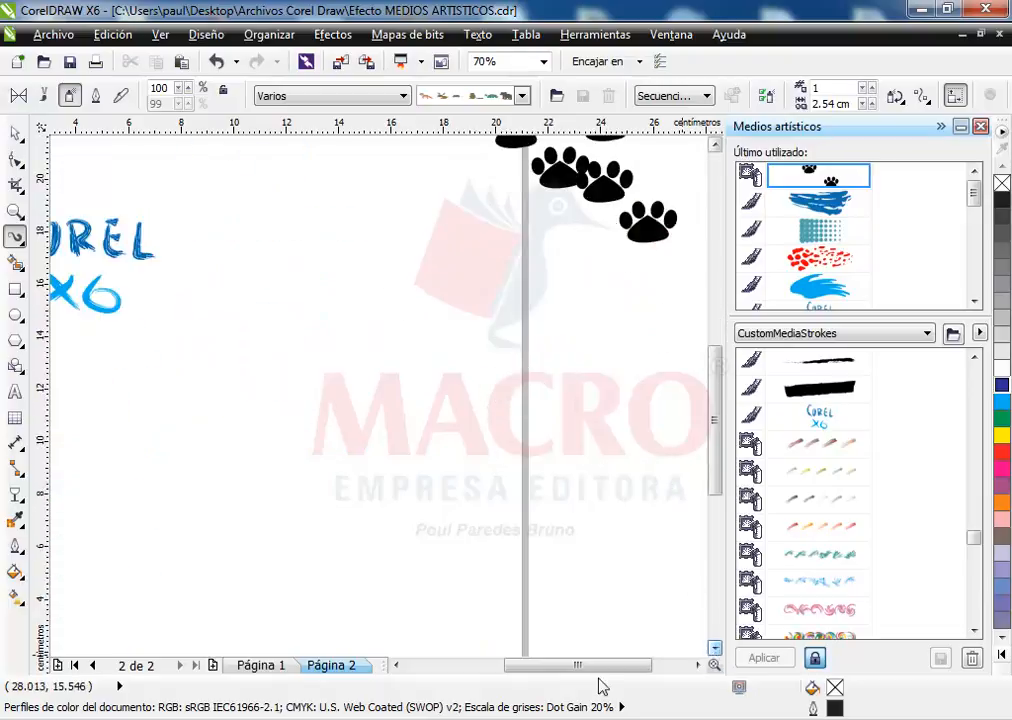
{"action": "left_click_drag", "start_coordinate": [576, 666], "coordinate": [546, 678]}
{"action": "mouse_move", "coordinate": [322, 402]}
{"action": "left_mouse_down"}
{"action": "mouse_move", "coordinate": [418, 474]}
{"action": "mouse_move", "coordinate": [538, 487]}
{"action": "left_mouse_up"}
{"action": "left_click_drag", "start_coordinate": [498, 532], "coordinate": [611, 612]}
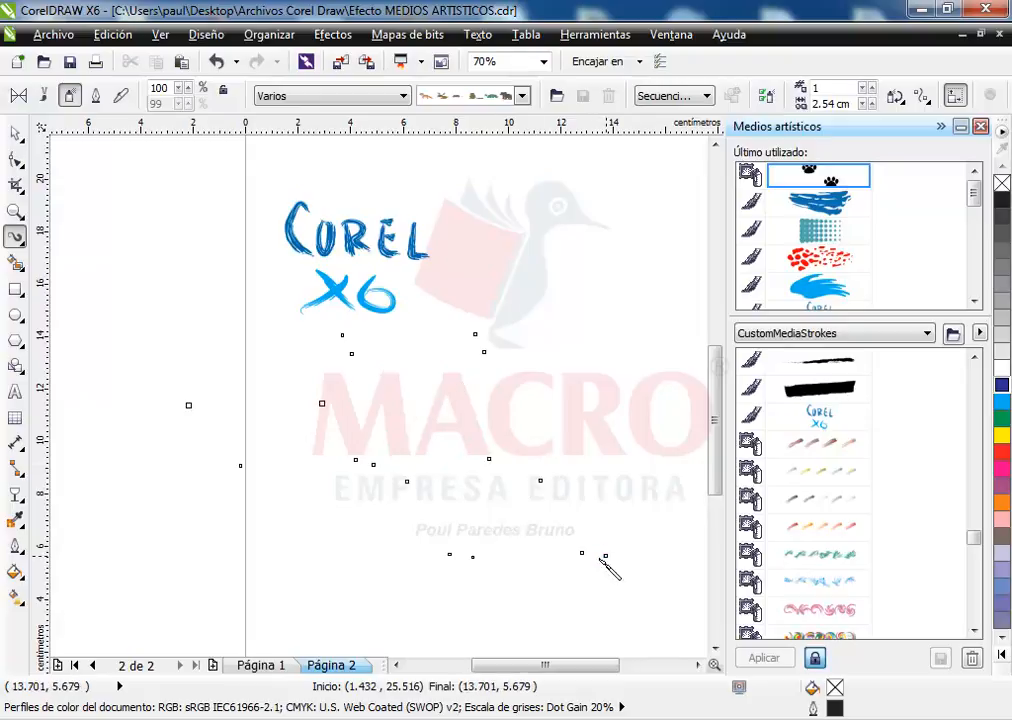
{"action": "left_click", "coordinate": [15, 132]}
{"action": "left_click_drag", "start_coordinate": [246, 373], "coordinate": [331, 412]}
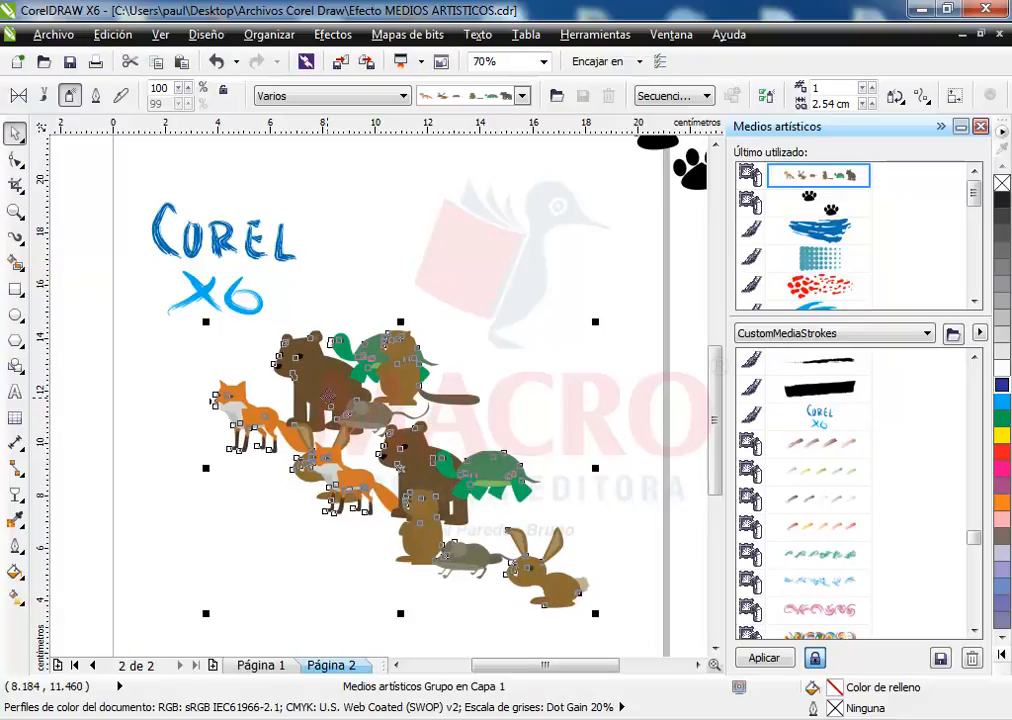
- Break the sprayed animals' artistic media group apart from its path
{"action": "right_click", "coordinate": [330, 405]}
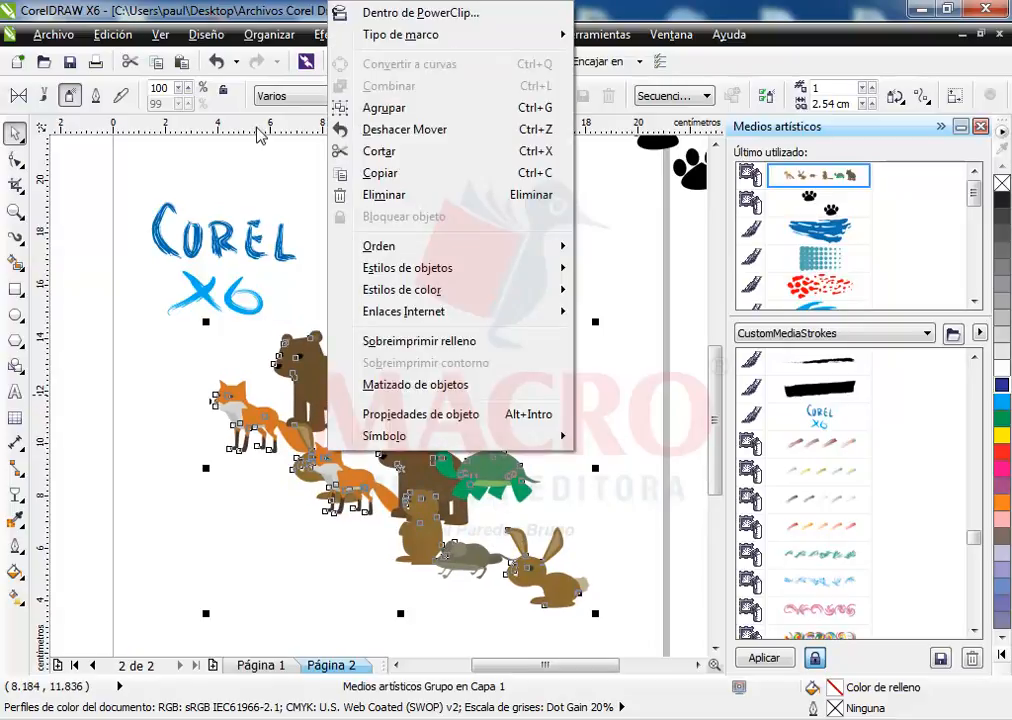
{"action": "left_click", "coordinate": [262, 36]}
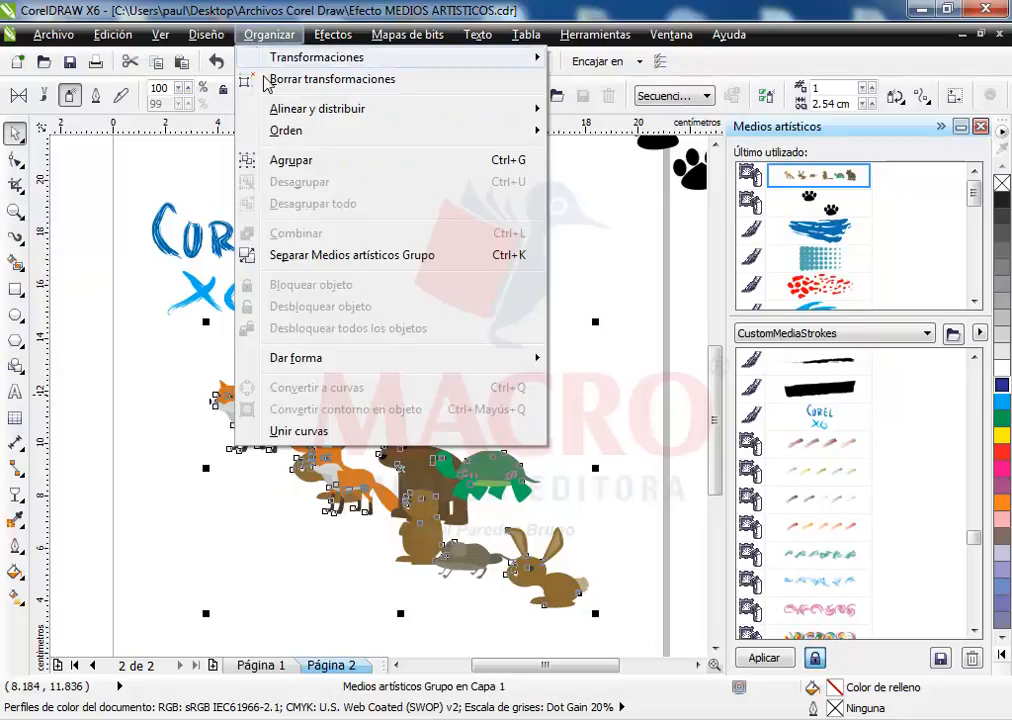
{"action": "left_click", "coordinate": [336, 258]}
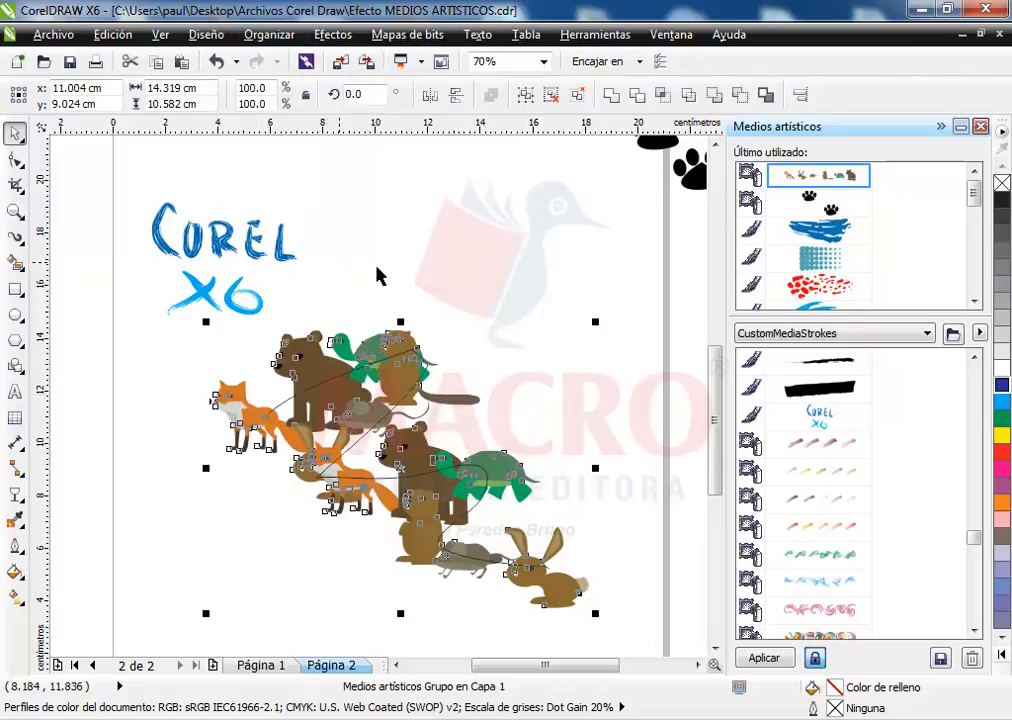
- Move the sprayed animals up and to the right, away from their winding path, and delete the leftover path curve
{"action": "left_click", "coordinate": [478, 260]}
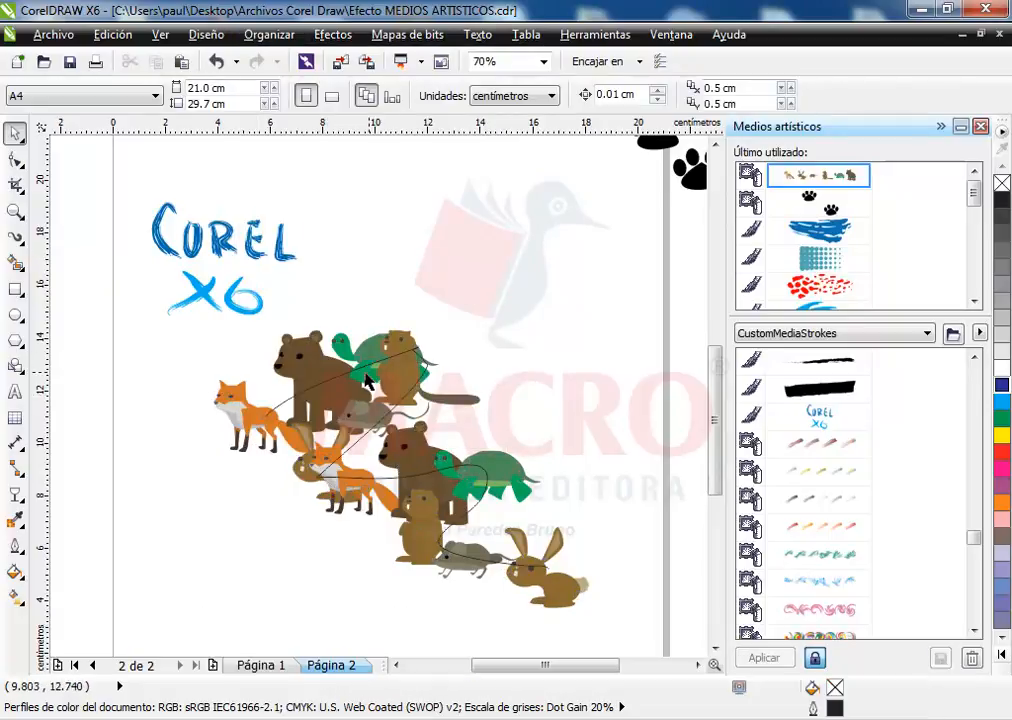
{"action": "left_click_drag", "start_coordinate": [368, 350], "coordinate": [408, 265]}
{"action": "left_click", "coordinate": [243, 483]}
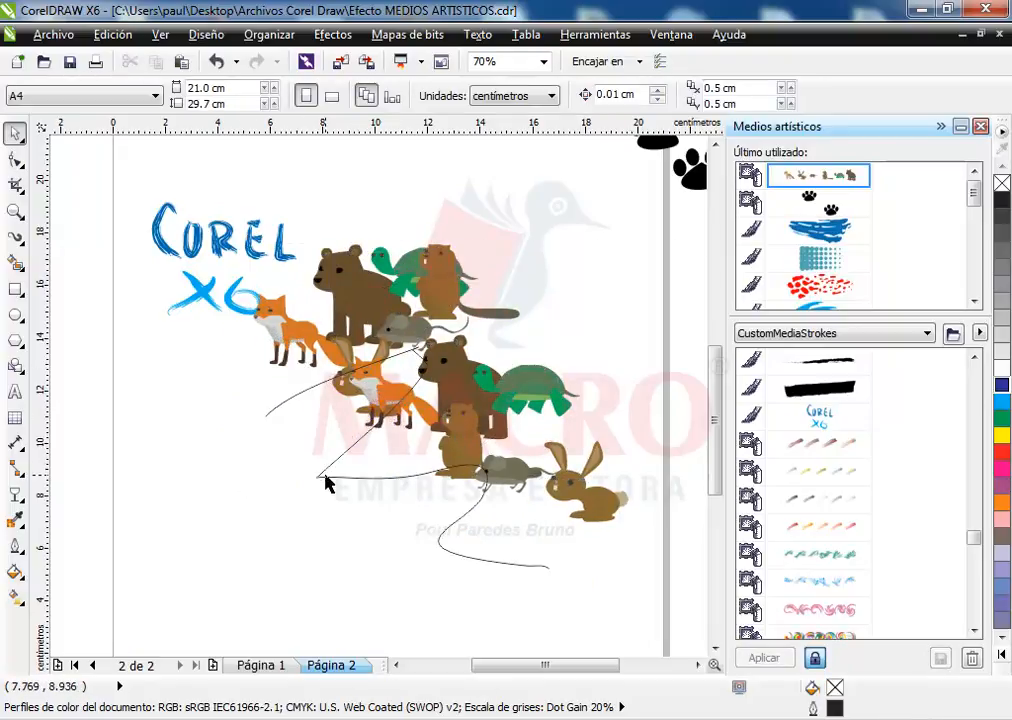
{"action": "left_click", "coordinate": [323, 478]}
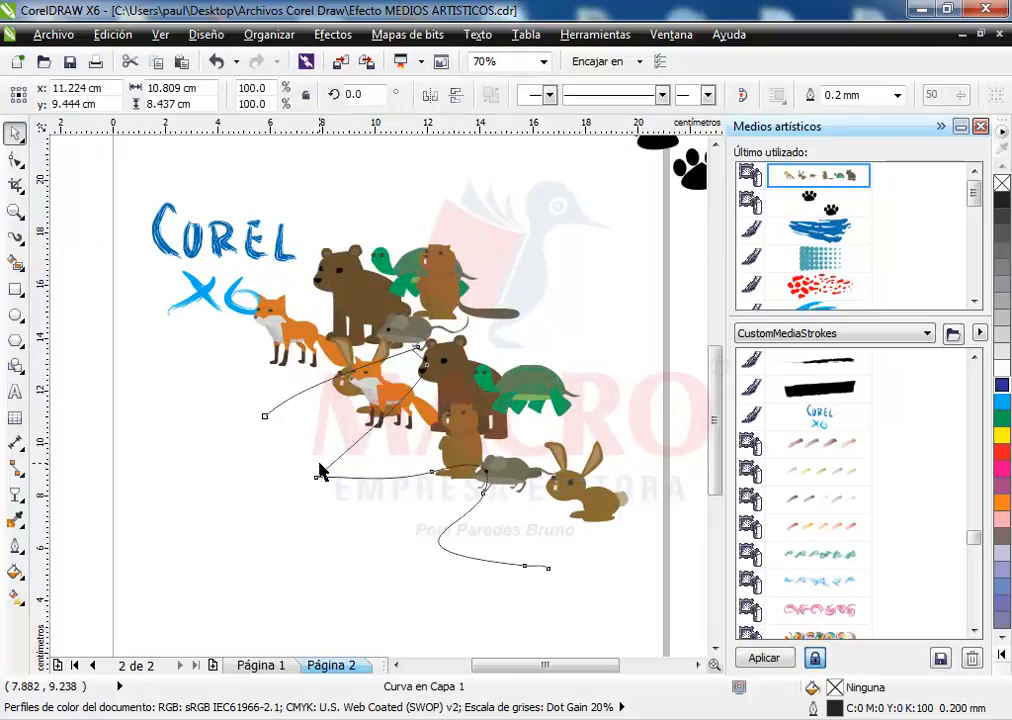
{"action": "key", "text": "Escape"}
- Move the animal group back down below the COREL X6 lettering, ungroup it into individual animals and deselect them
{"action": "left_click", "coordinate": [368, 313]}
{"action": "left_click_drag", "start_coordinate": [369, 311], "coordinate": [310, 415]}
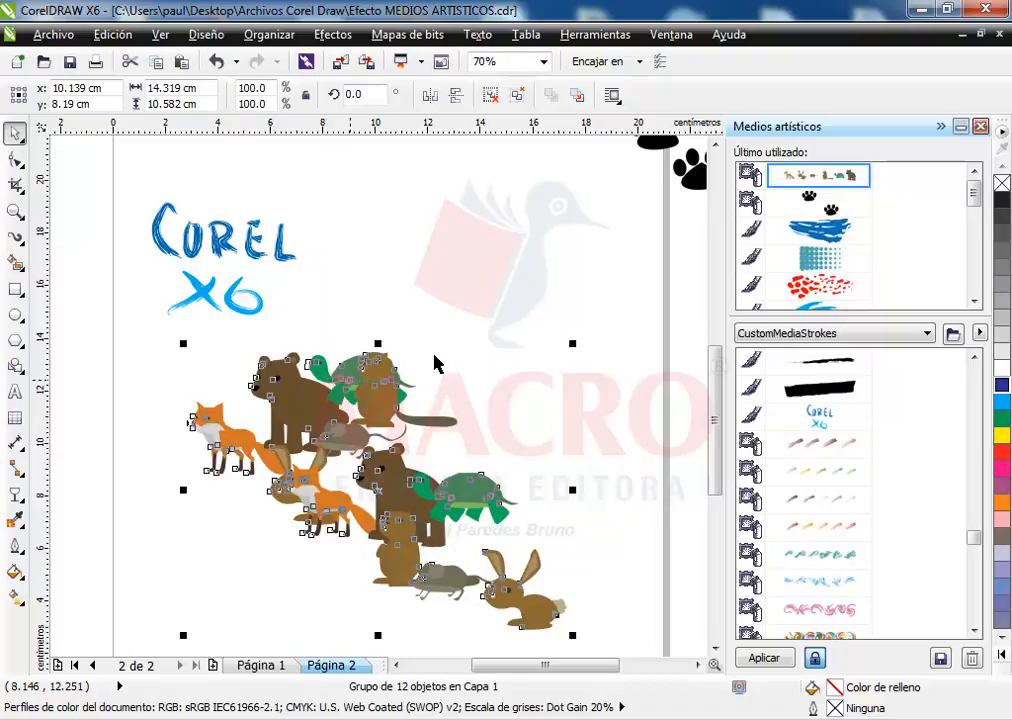
{"action": "right_click", "coordinate": [352, 388]}
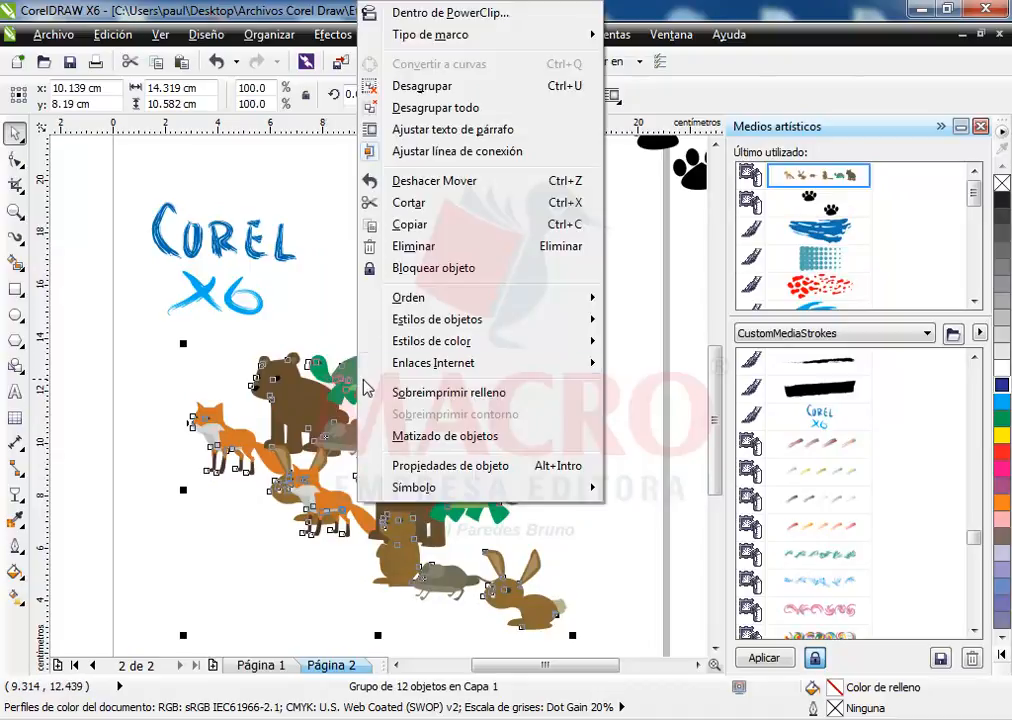
{"action": "left_click", "coordinate": [420, 88]}
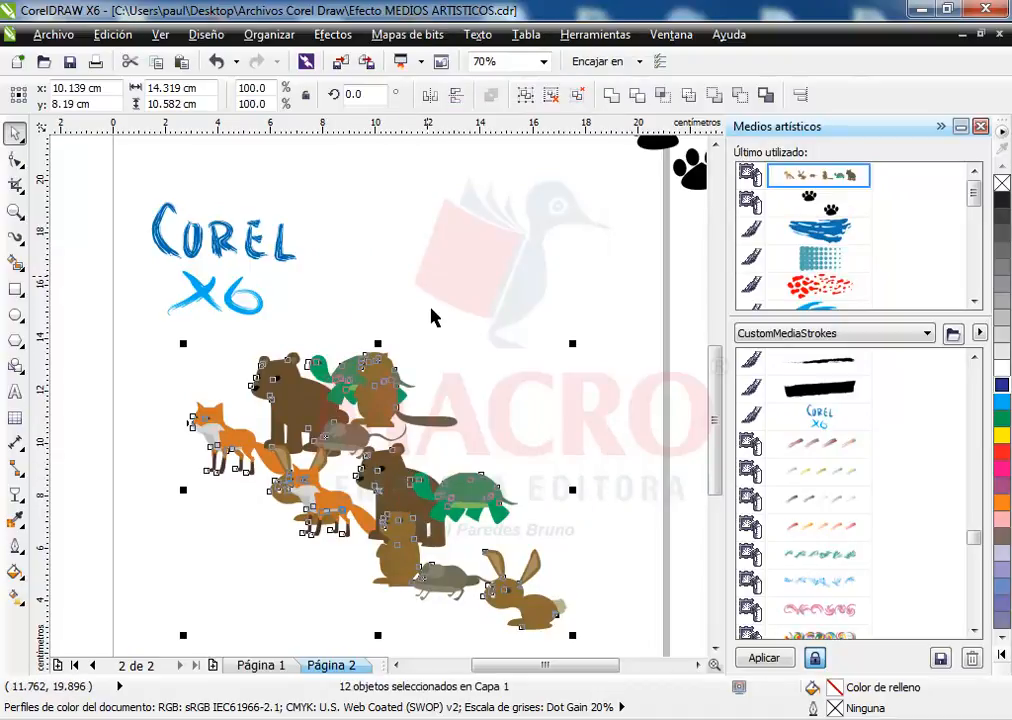
{"action": "left_click", "coordinate": [443, 323]}
- Spread out individual animals: one fox to the page's lower left, a bear above the trail, and a beaver, turtle and rabbit along the right side
{"action": "left_click_drag", "start_coordinate": [318, 503], "coordinate": [168, 589]}
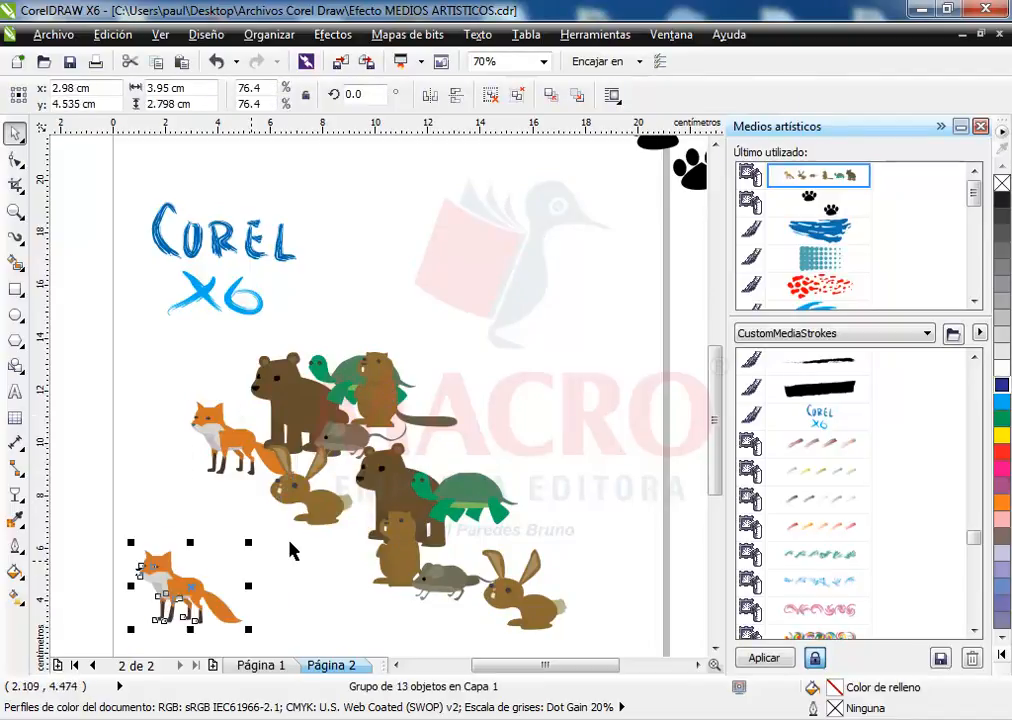
{"action": "left_click_drag", "start_coordinate": [290, 395], "coordinate": [476, 280]}
{"action": "left_click", "coordinate": [545, 425]}
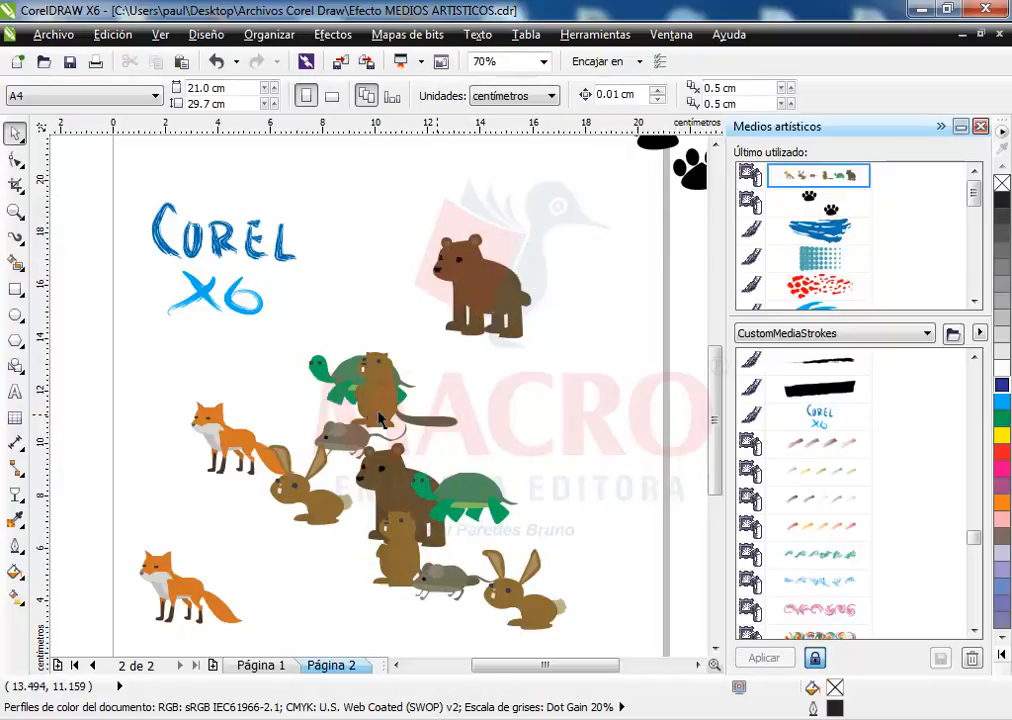
{"action": "left_click_drag", "start_coordinate": [404, 399], "coordinate": [549, 394]}
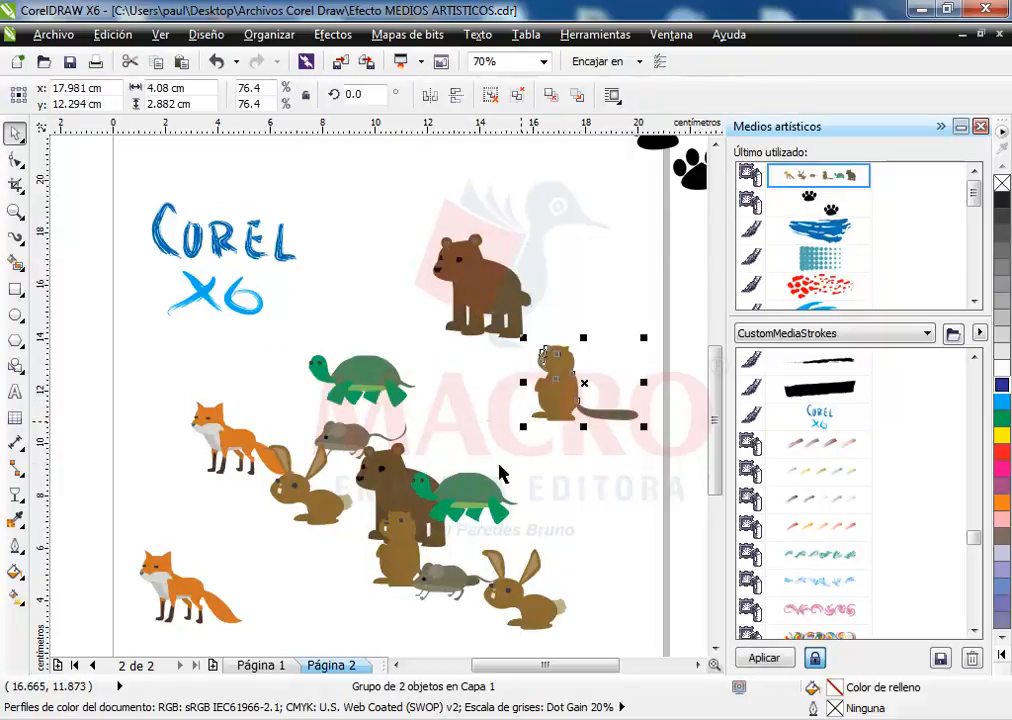
{"action": "left_click_drag", "start_coordinate": [454, 493], "coordinate": [558, 466]}
{"action": "left_click_drag", "start_coordinate": [520, 624], "coordinate": [569, 595]}
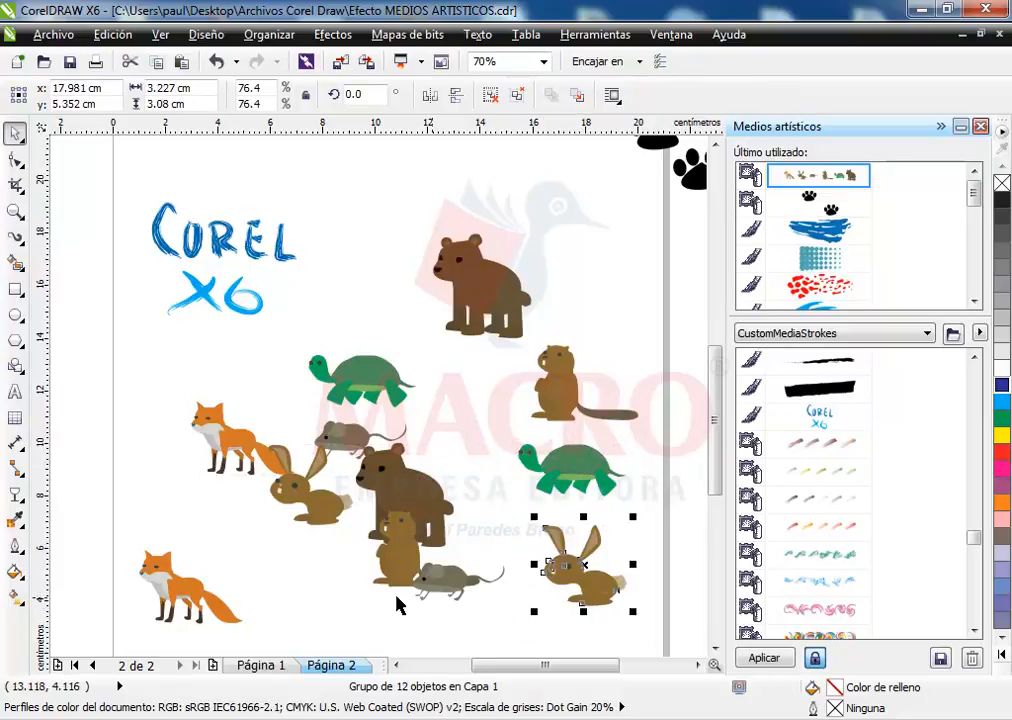
{"action": "left_click", "coordinate": [331, 598]}
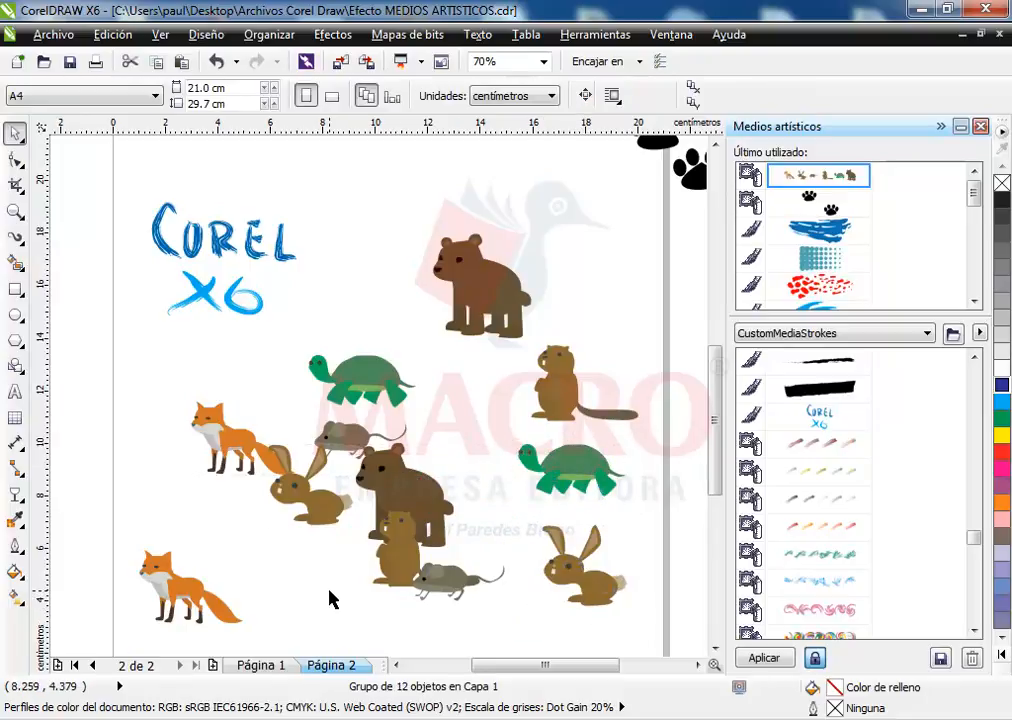
{"action": "left_click", "coordinate": [553, 570]}
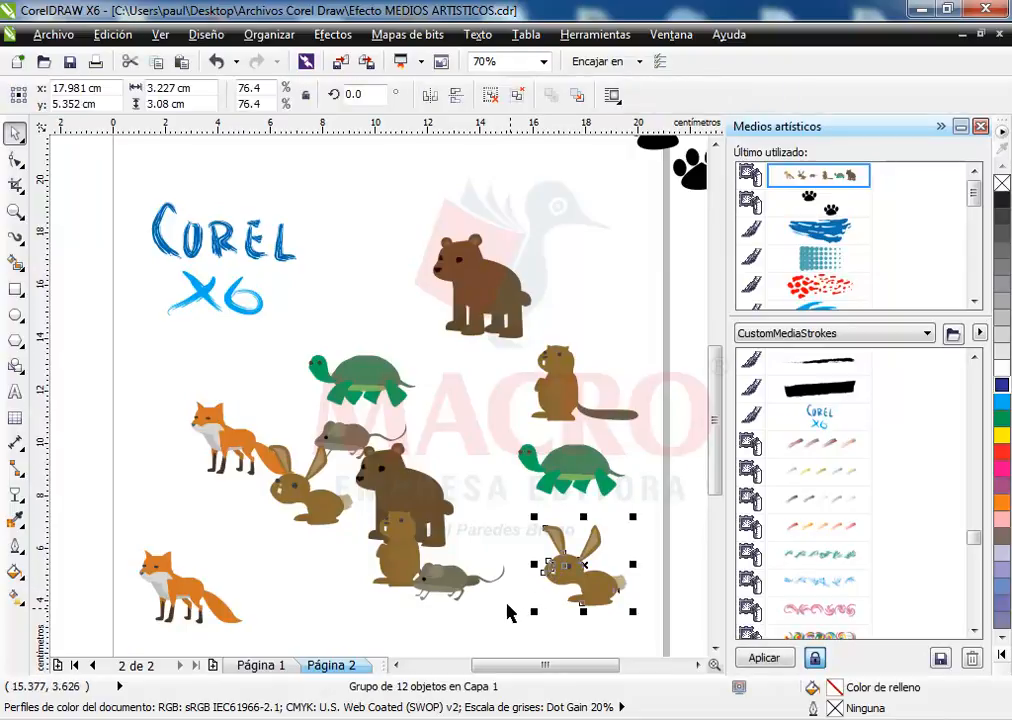
{"action": "left_click", "coordinate": [272, 35]}
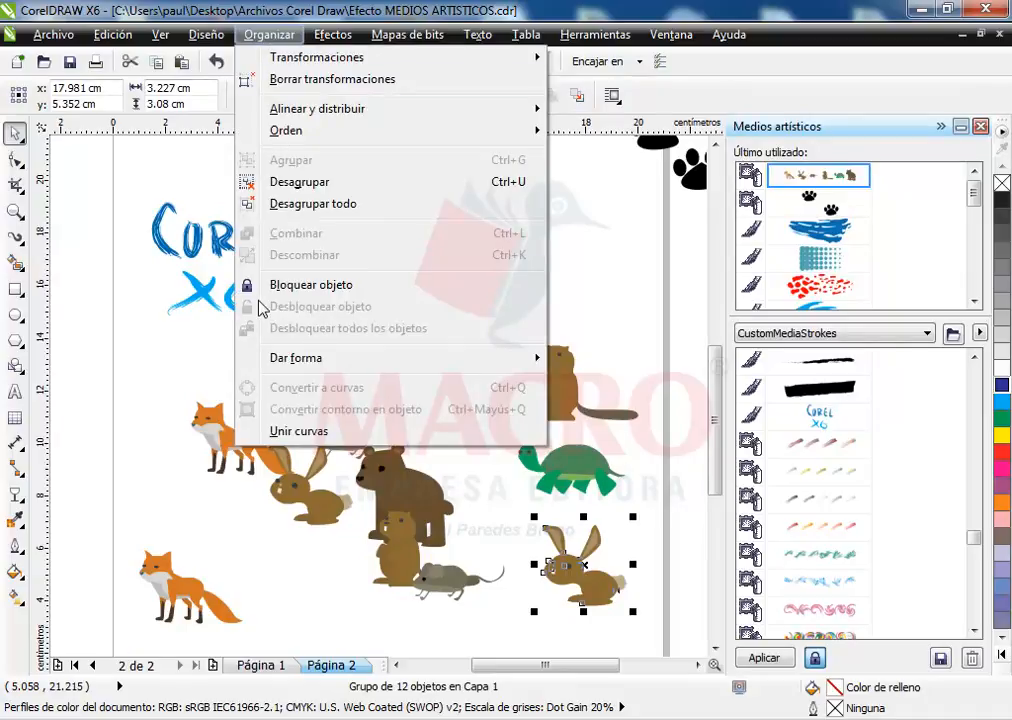
{"action": "left_click", "coordinate": [312, 578]}
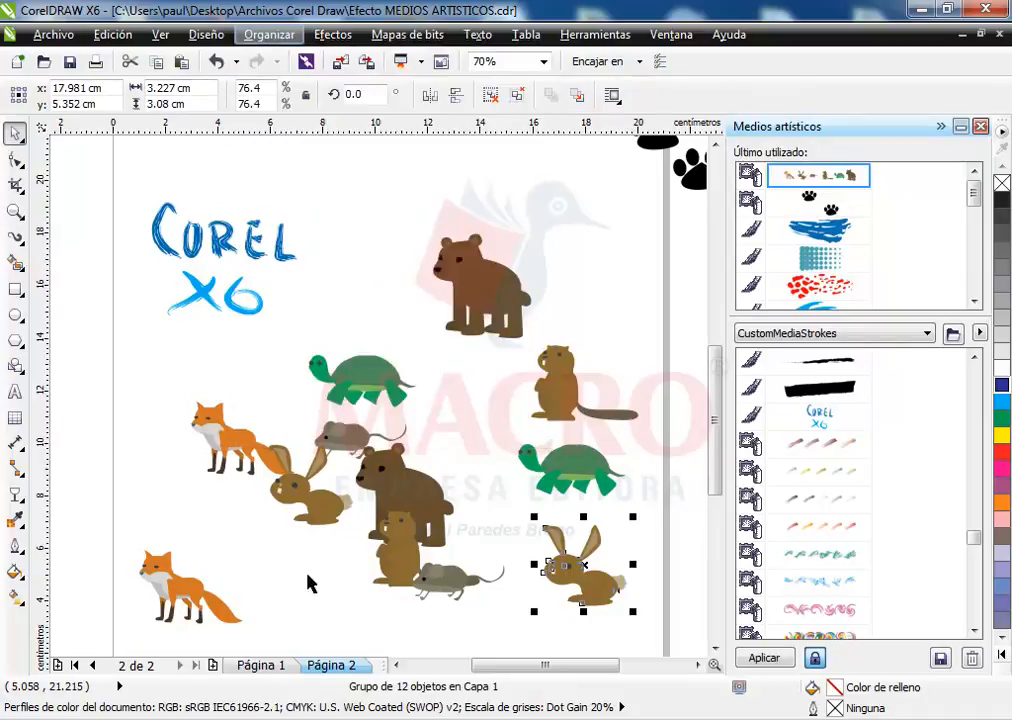
{"action": "left_click", "coordinate": [322, 598]}
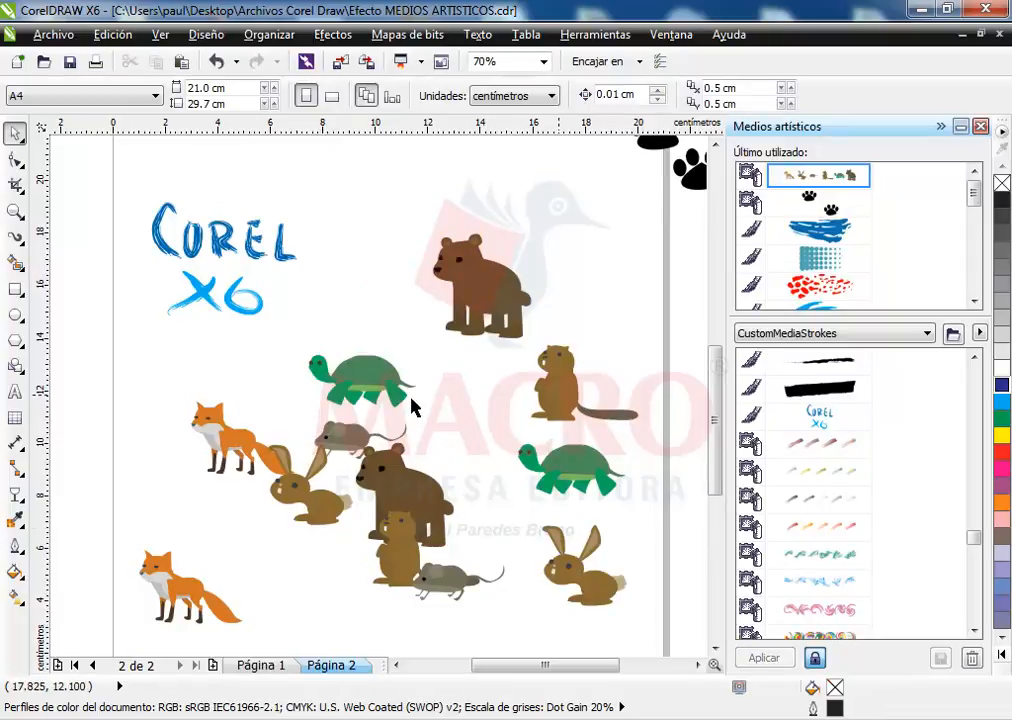
- Move the remaining turtle slightly up, away from the mouse below it, and deselect it
{"action": "left_click", "coordinate": [378, 358]}
{"action": "left_click_drag", "start_coordinate": [386, 352], "coordinate": [386, 310]}
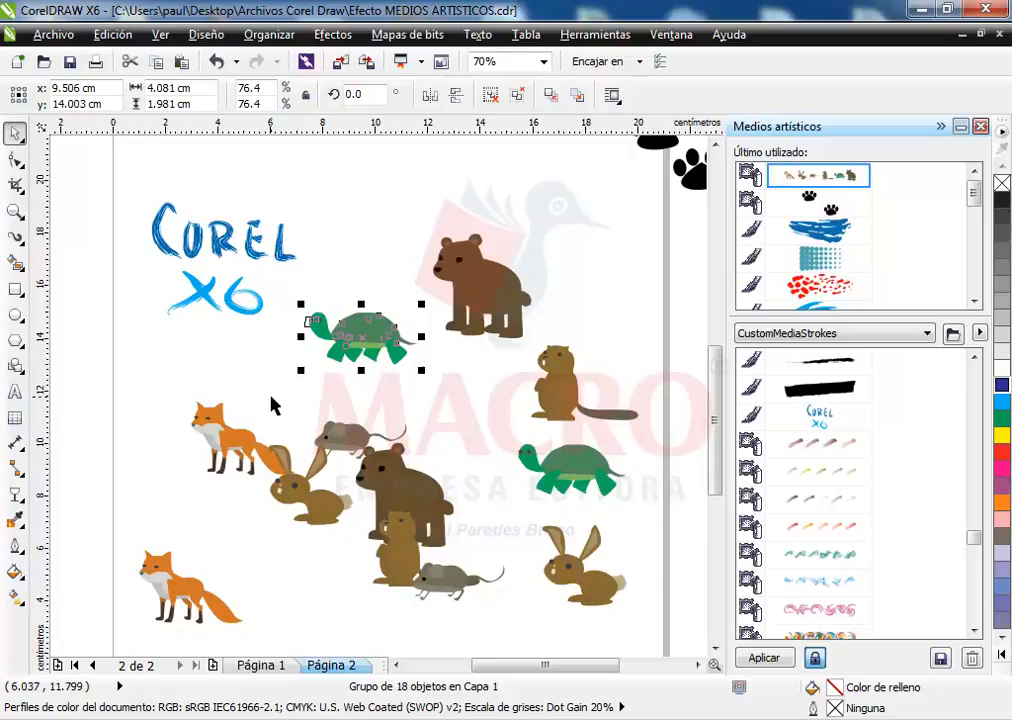
{"action": "left_click", "coordinate": [267, 395]}
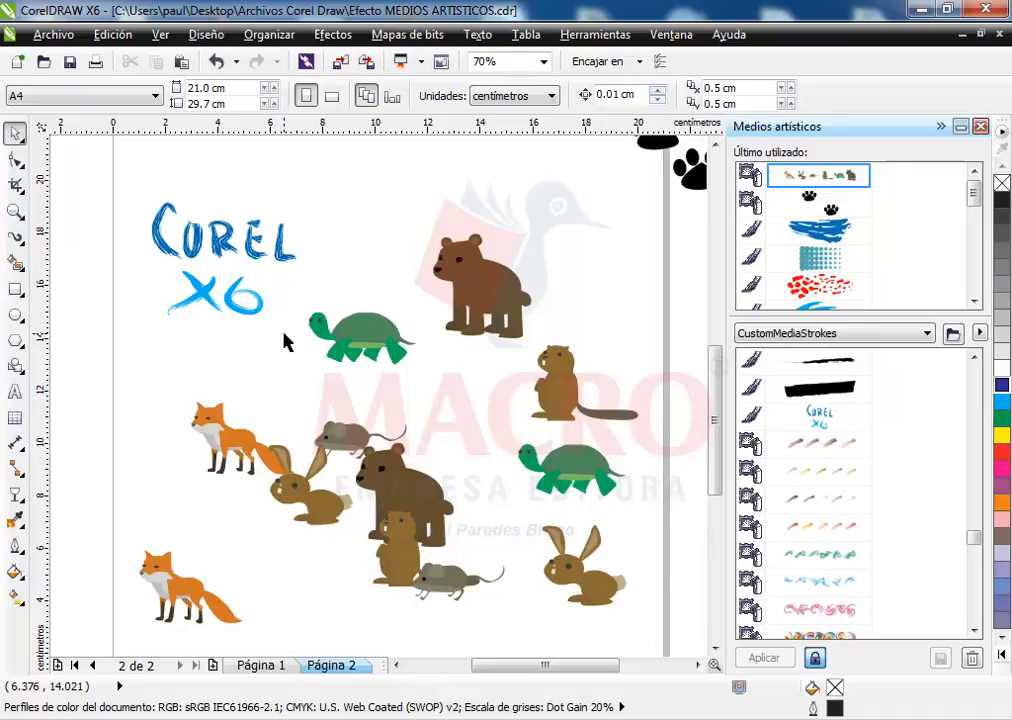
- Move the COREL X6 brush lettering slightly up, farther from the animals, and deselect it
{"action": "left_click", "coordinate": [15, 236]}
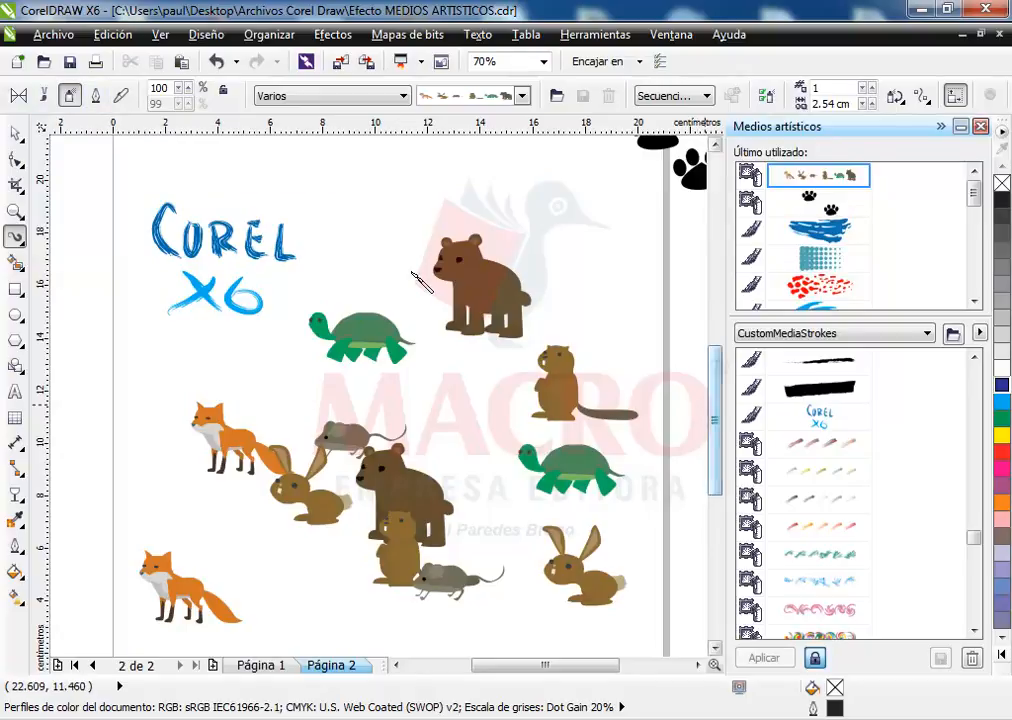
{"action": "left_click", "coordinate": [15, 133]}
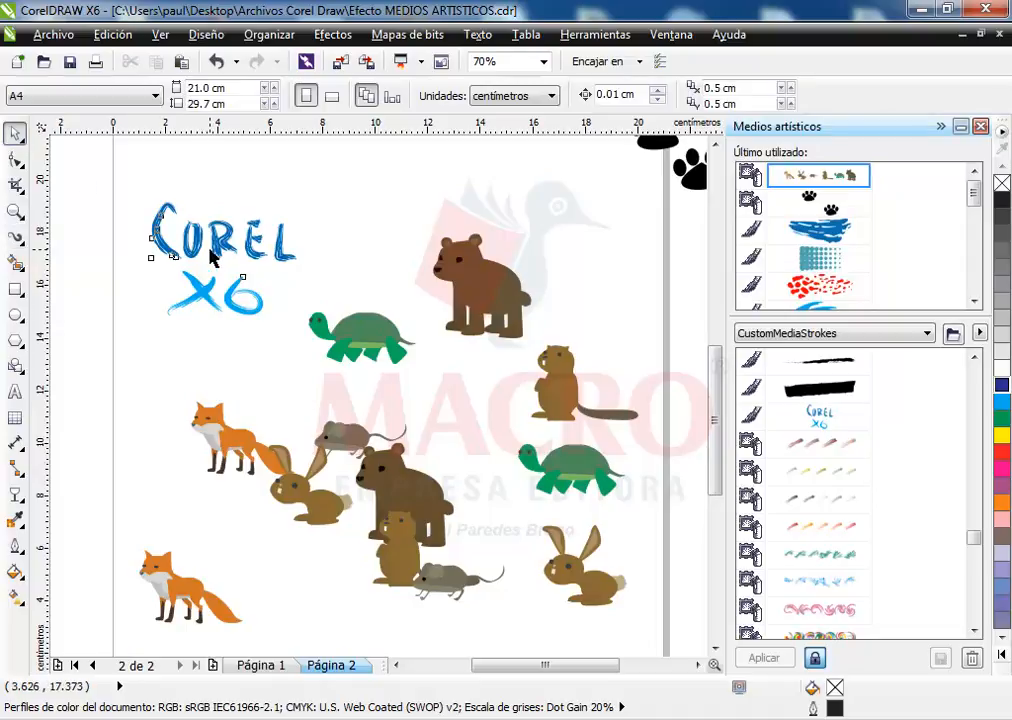
{"action": "left_click", "coordinate": [168, 215]}
{"action": "left_click_drag", "start_coordinate": [221, 245], "coordinate": [222, 215]}
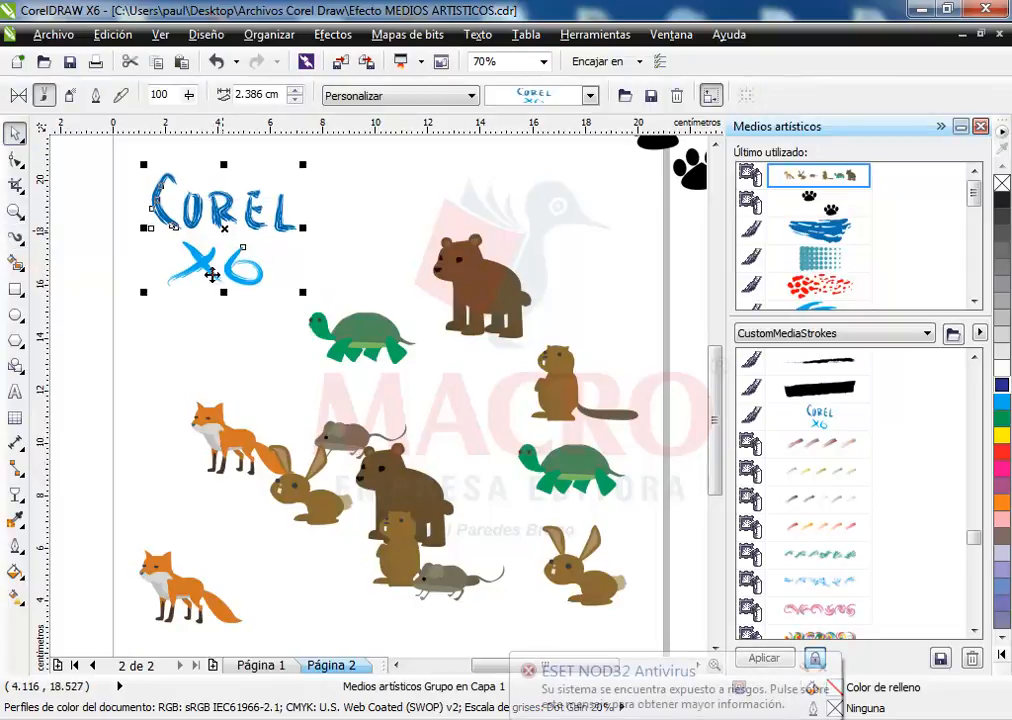
{"action": "left_click", "coordinate": [176, 339]}
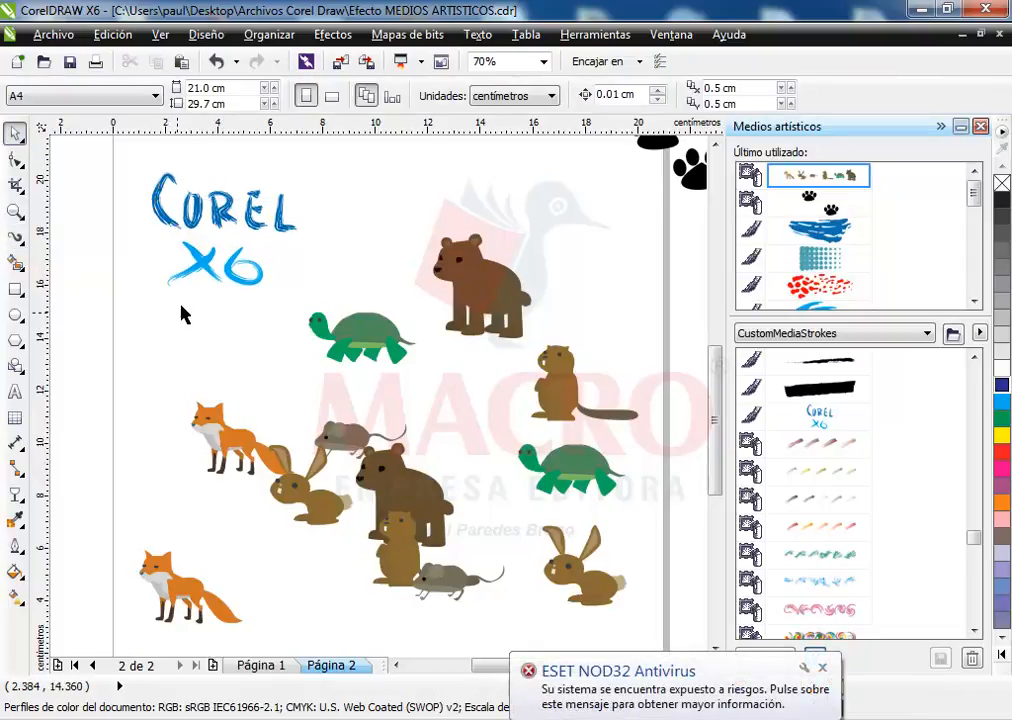